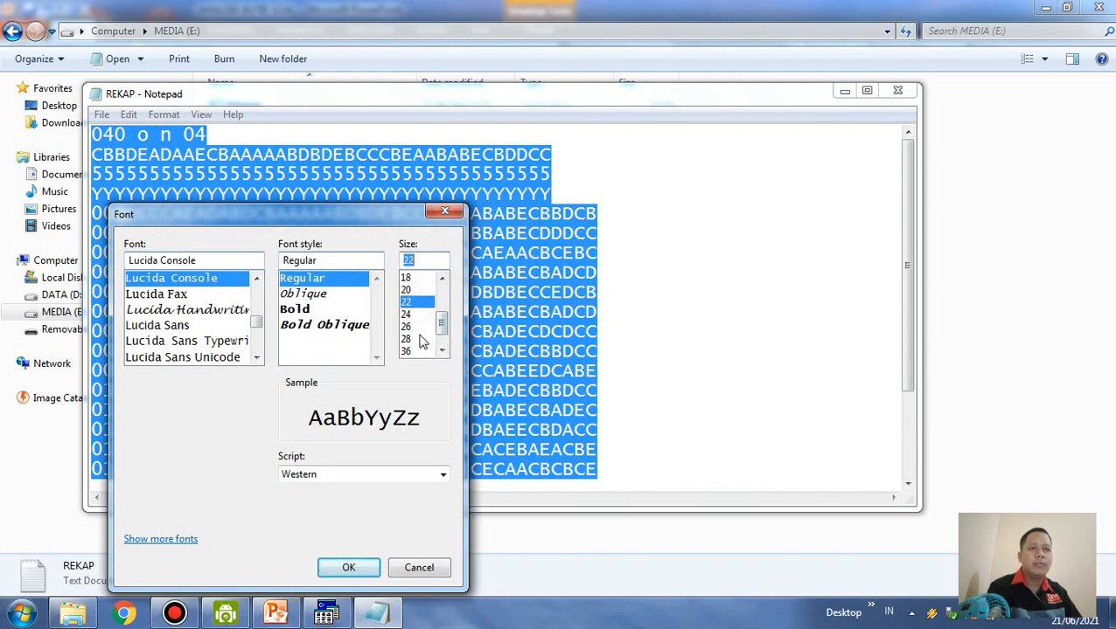
Apply font size 22 to the REKAP text and view it in a maximized window before minimizing it
left_click(354, 570)
left_click(723, 307)
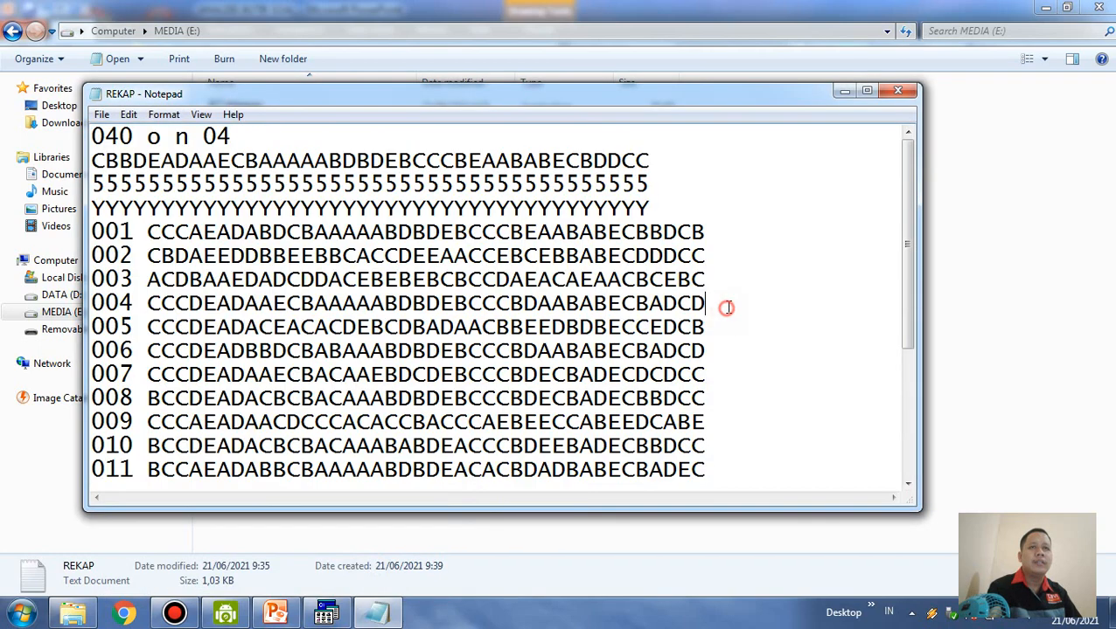
left_click(865, 92)
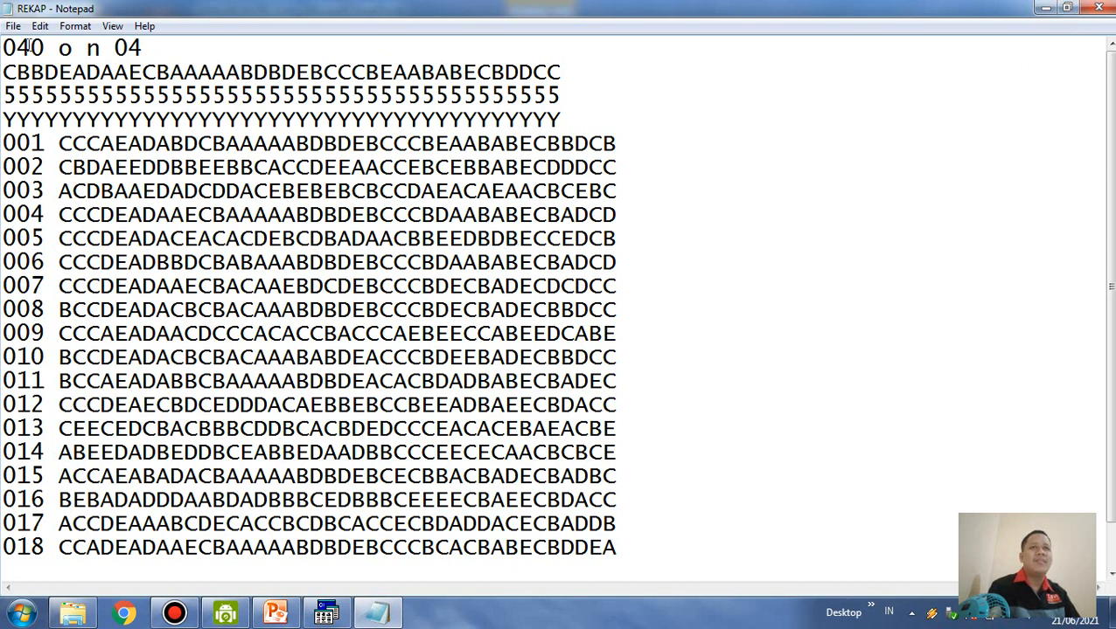
left_click(1044, 7)
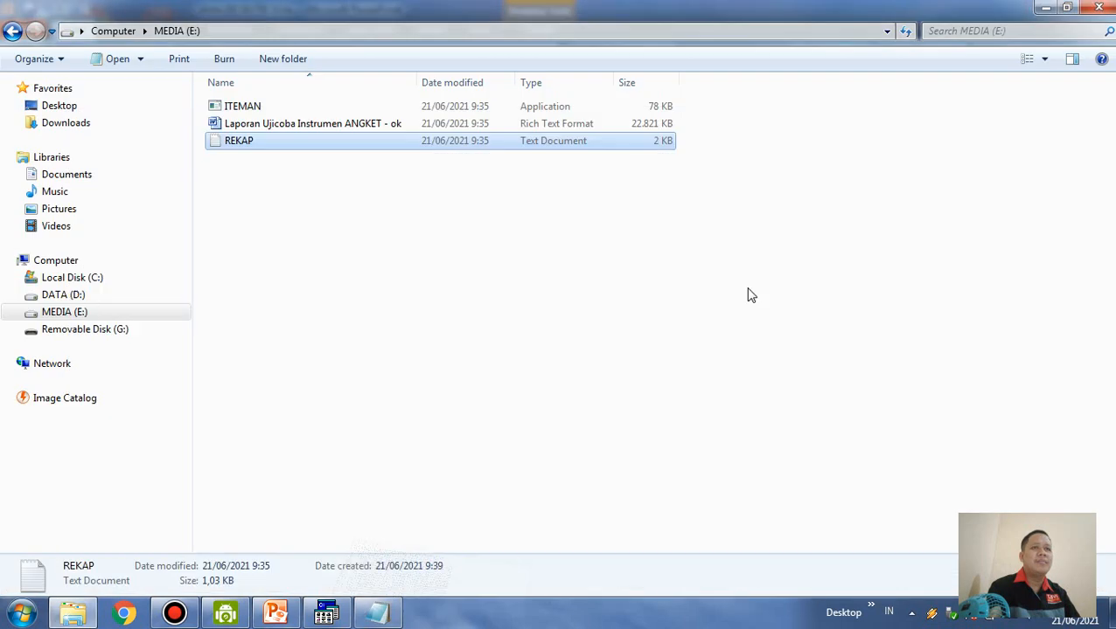
Create a new text document named DATA in the MEDIA (E:) drive
left_click(324, 304)
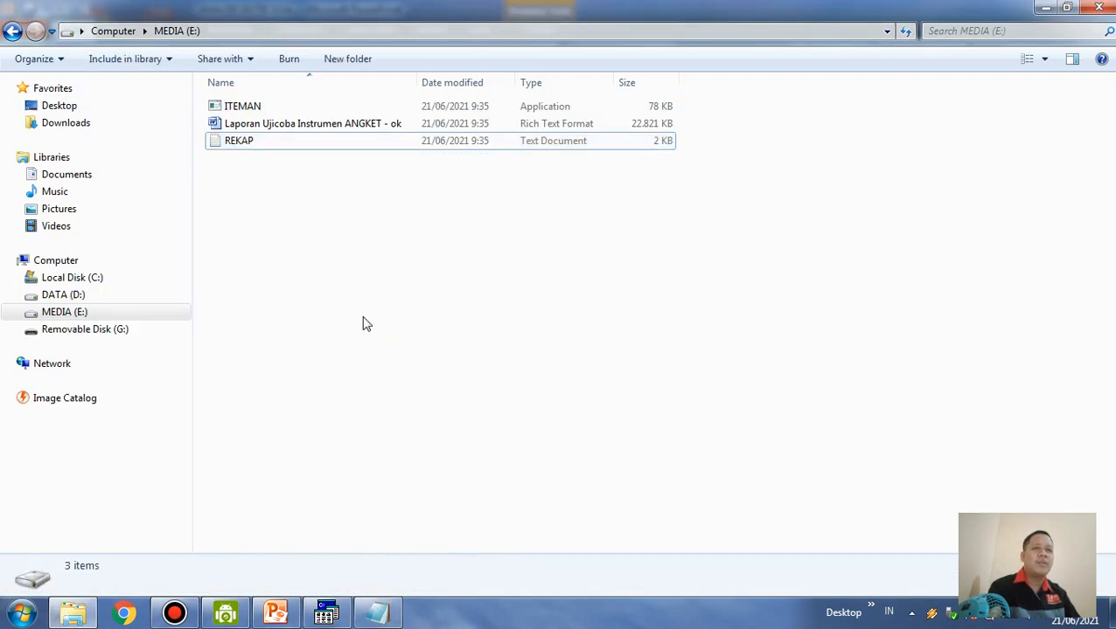
right_click(366, 322)
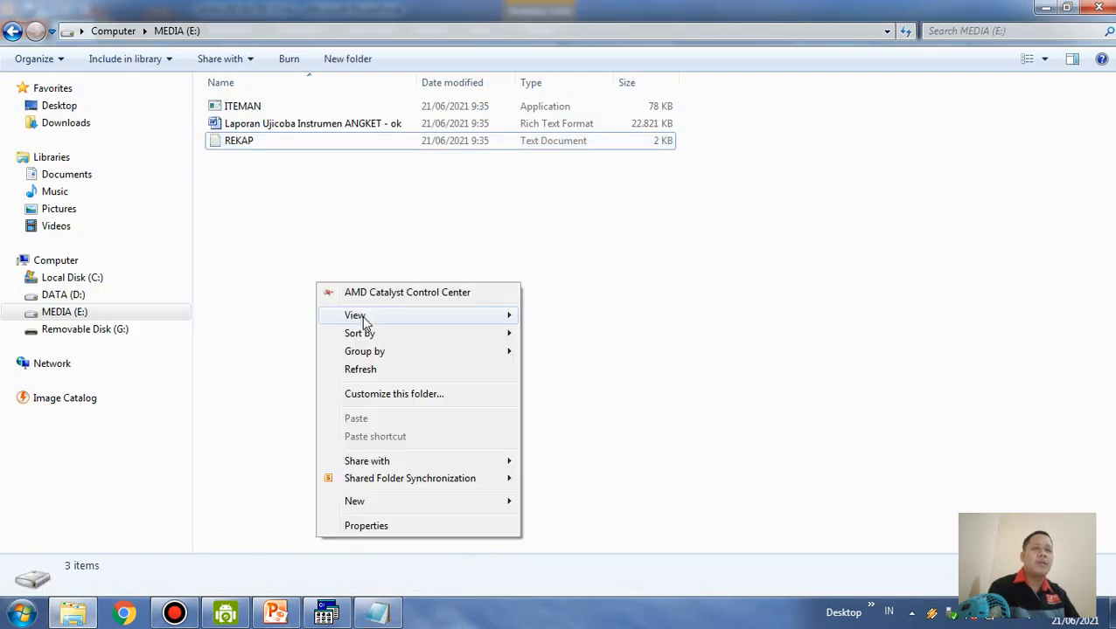
left_click(461, 500)
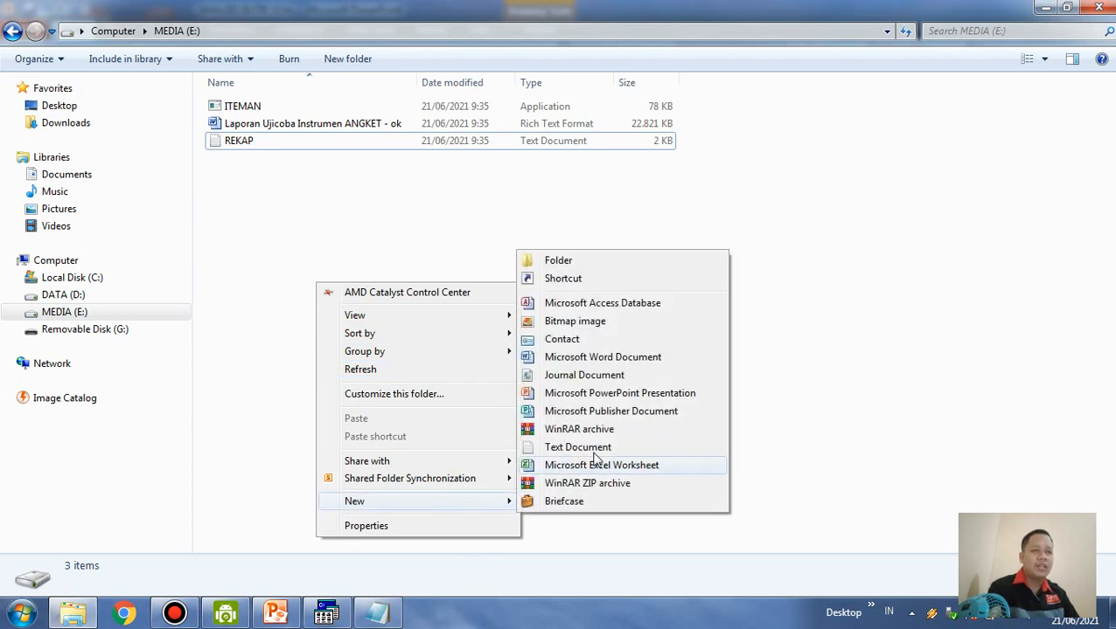
left_click(601, 448)
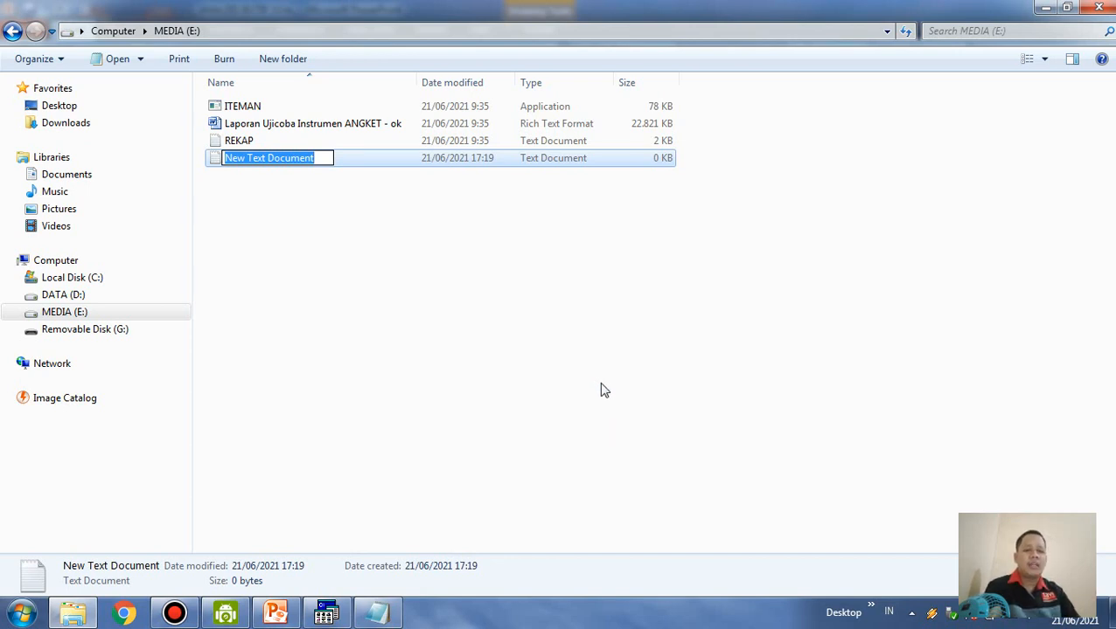
type("DATA")
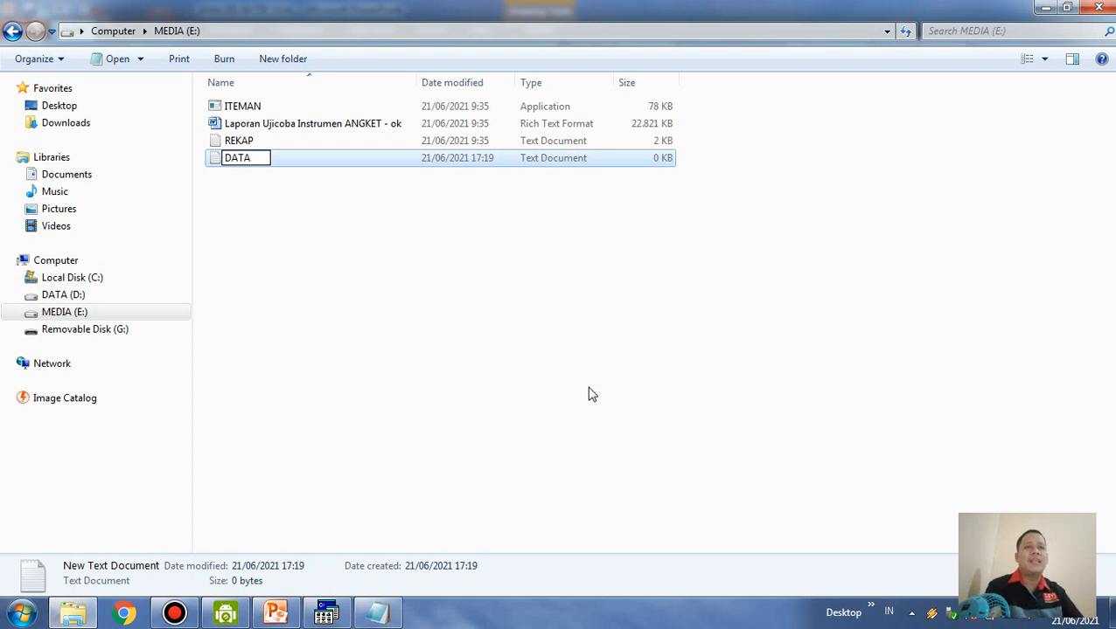
left_click(368, 258)
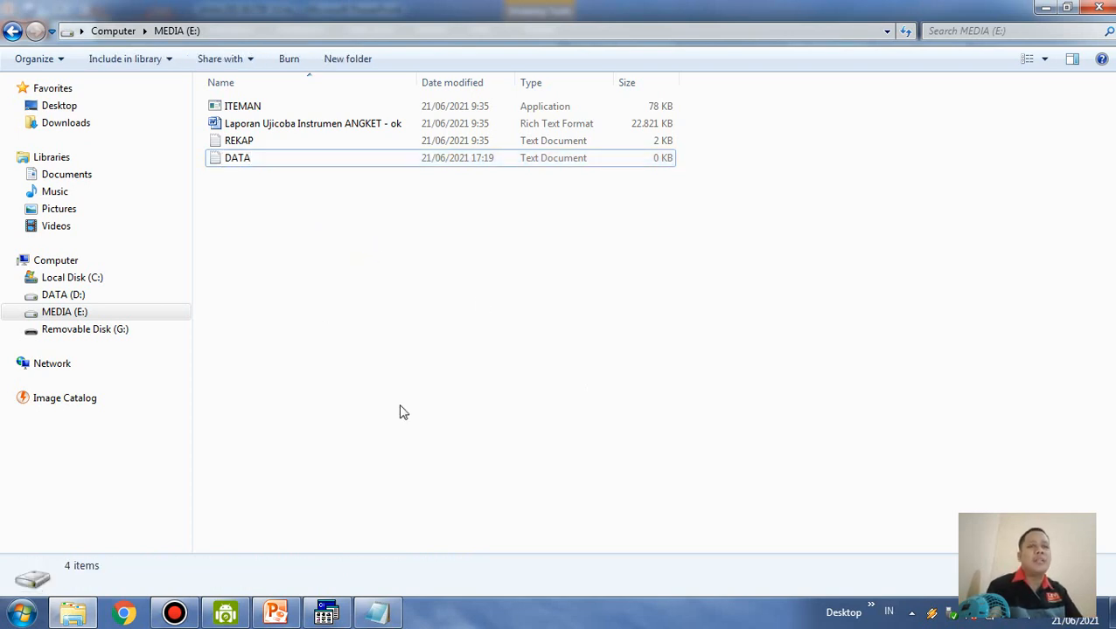
Copy the entire text of the REKAP document and paste it into the empty DATA document
double_click(247, 141)
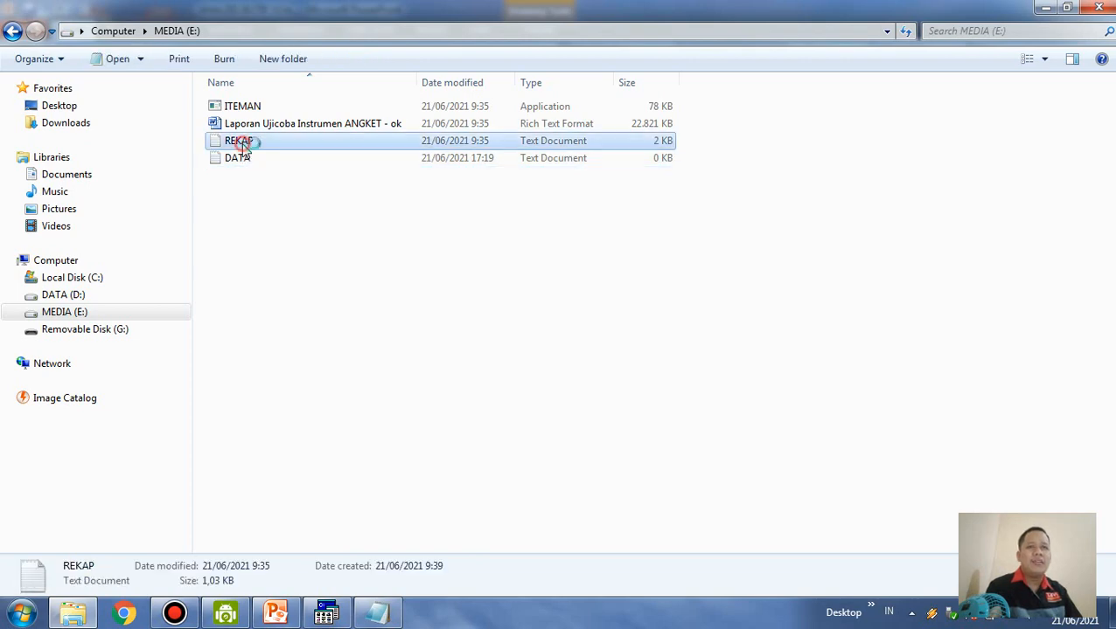
left_click_drag(393, 376, 87, 121)
right_click(208, 207)
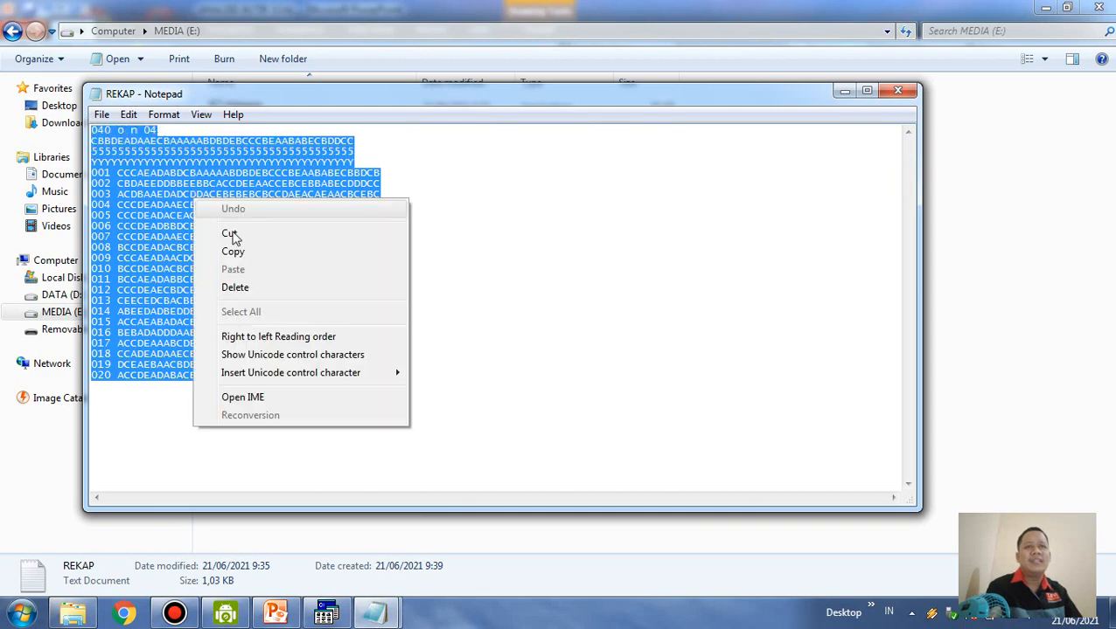
left_click(249, 251)
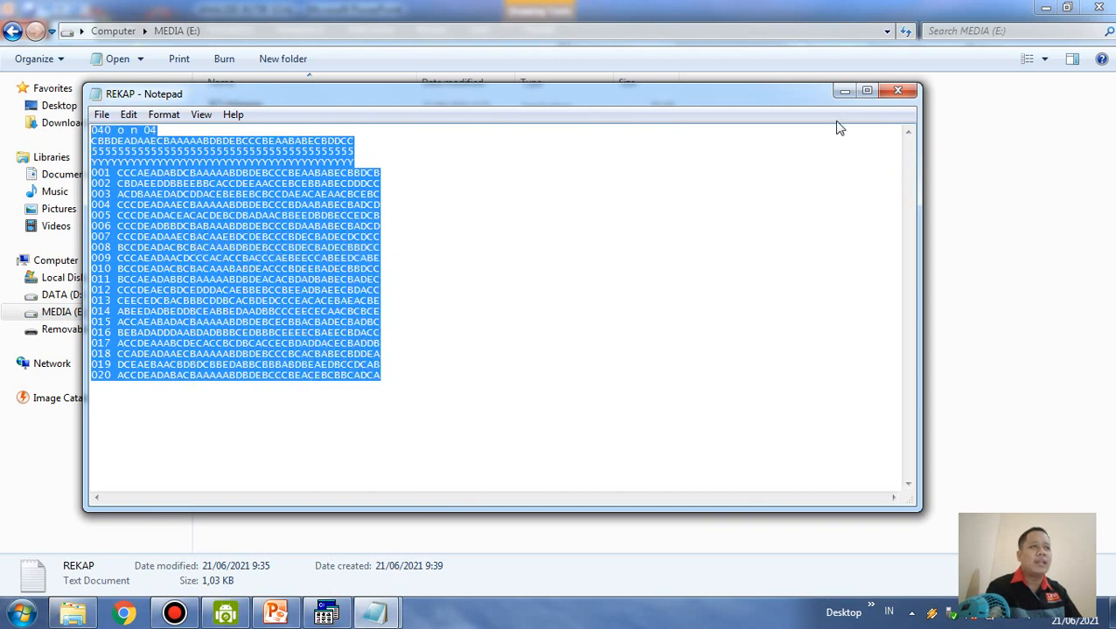
left_click(897, 93)
double_click(238, 159)
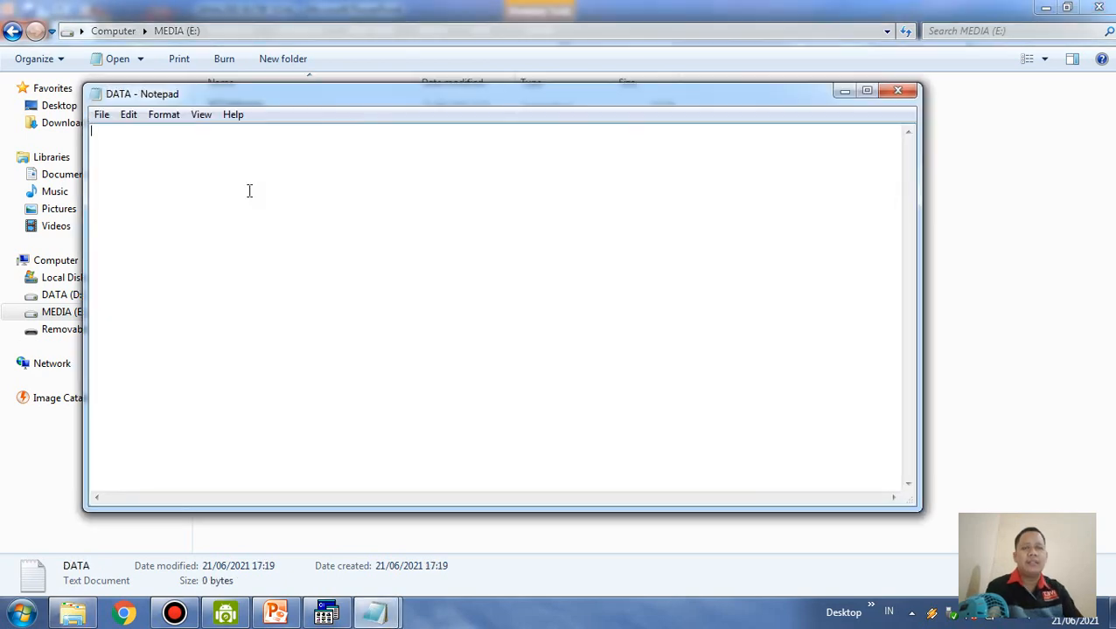
key("ctrl+v")
Set the font size of the DATA text to 24
key("ctrl+a")
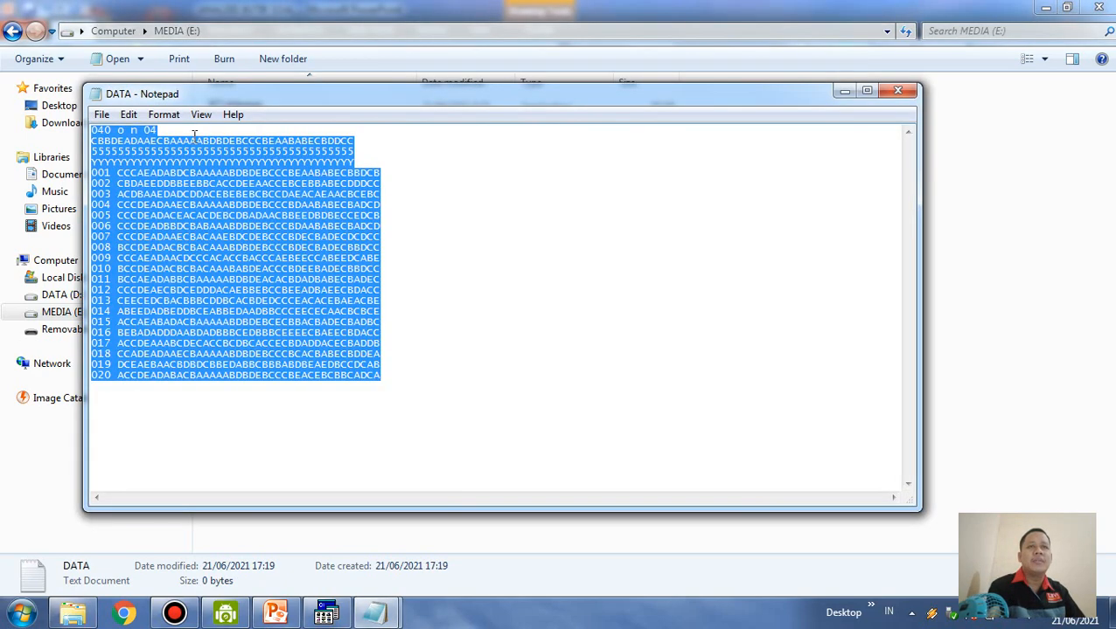
left_click(166, 116)
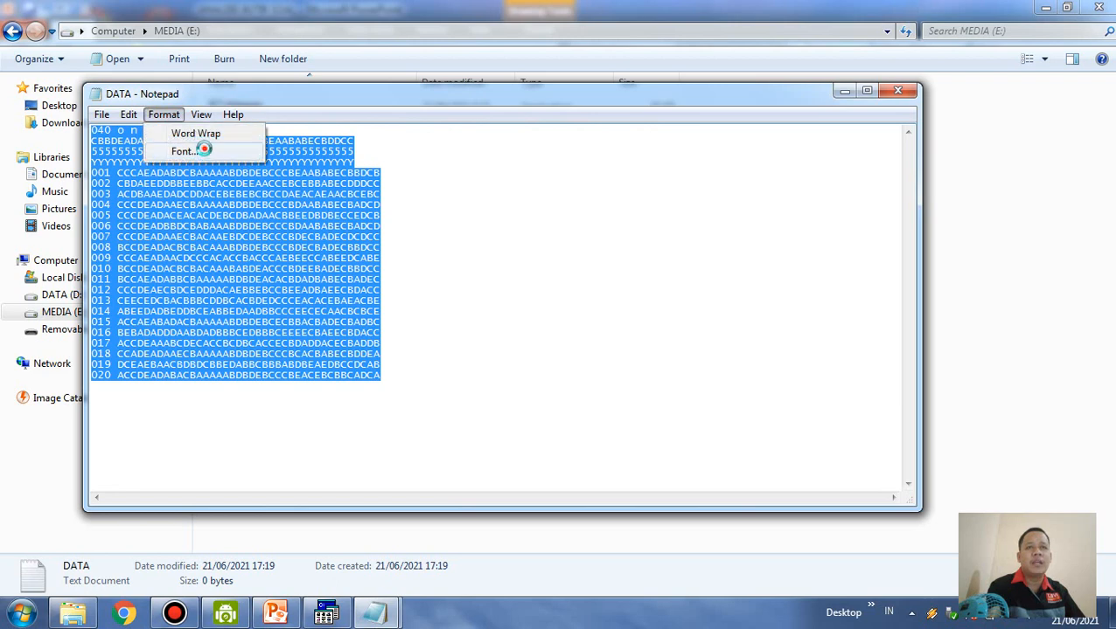
left_click(204, 149)
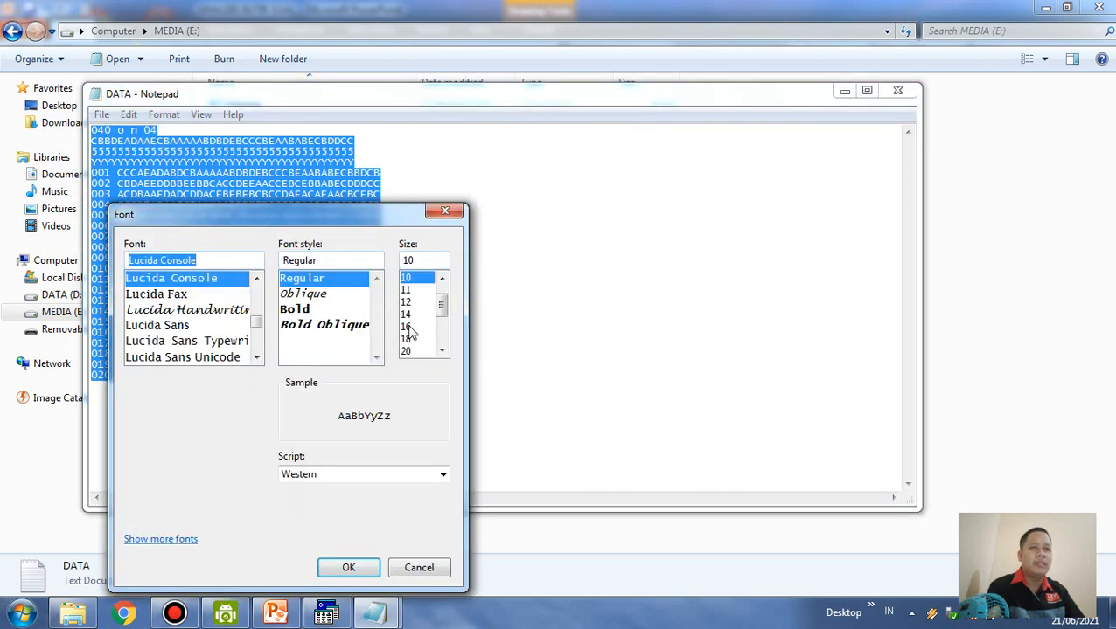
left_click(443, 352)
left_click(443, 351)
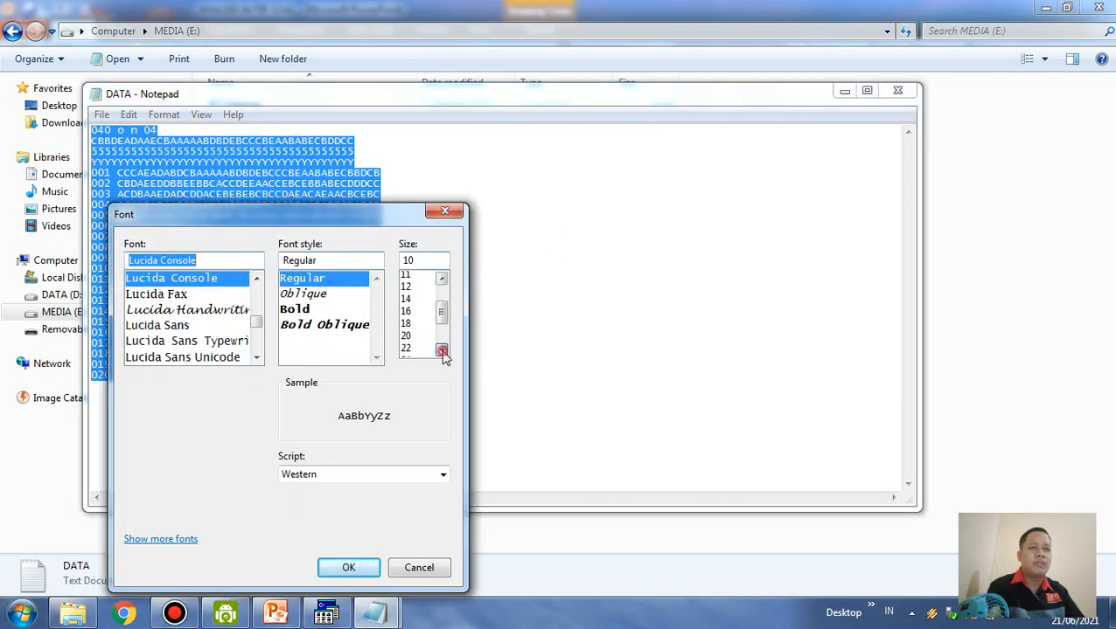
left_click(442, 352)
left_click(407, 326)
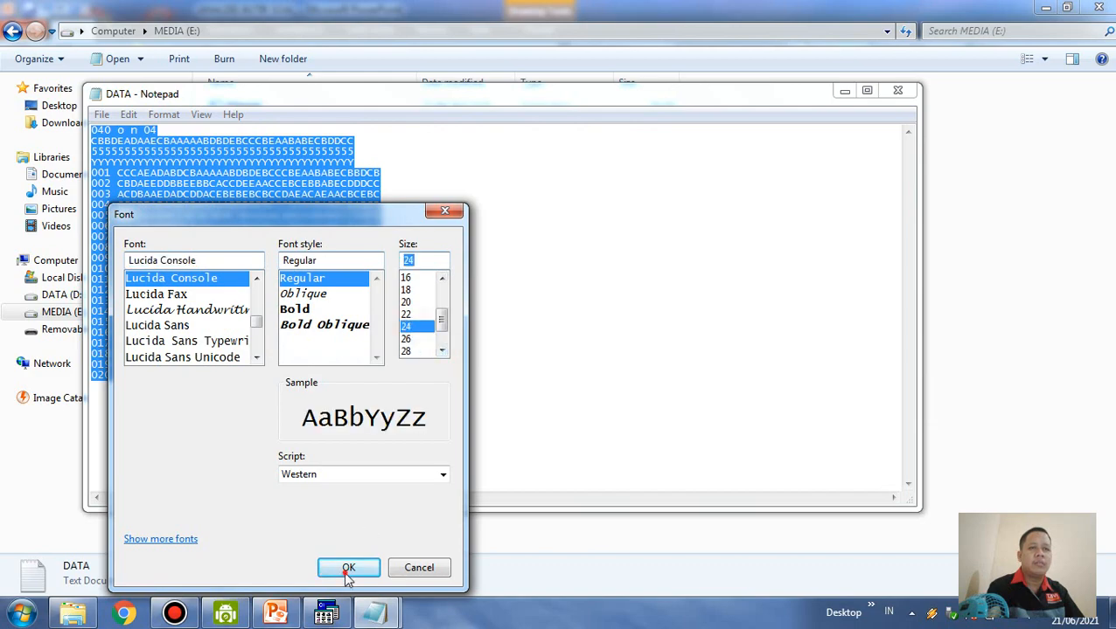
left_click(348, 567)
left_click(387, 294)
Examine the item count 040 in the DATA header against the answer key line and the first respondent's answers
scroll(350, 333, "down", 4)
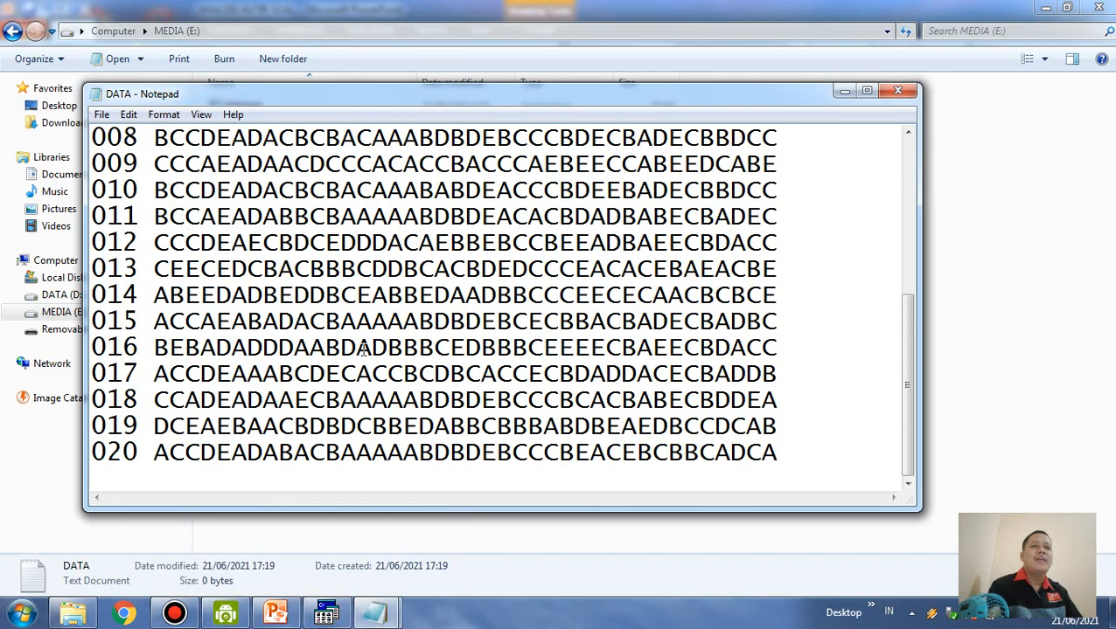
scroll(335, 350, "up", 4)
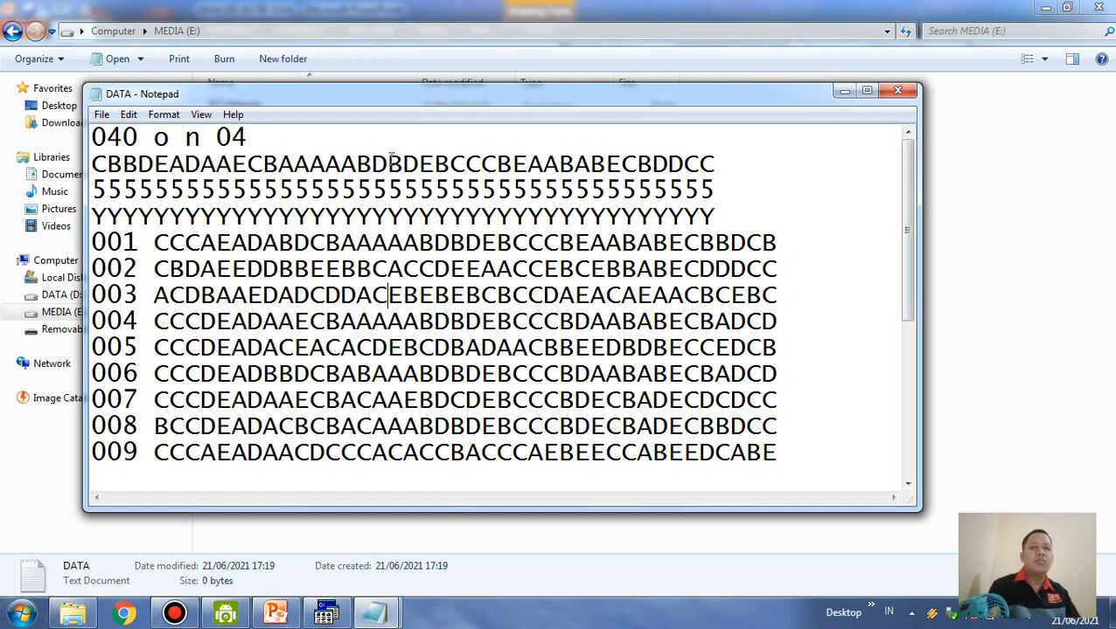
left_click_drag(94, 137, 134, 137)
left_click(120, 138)
left_click(122, 137)
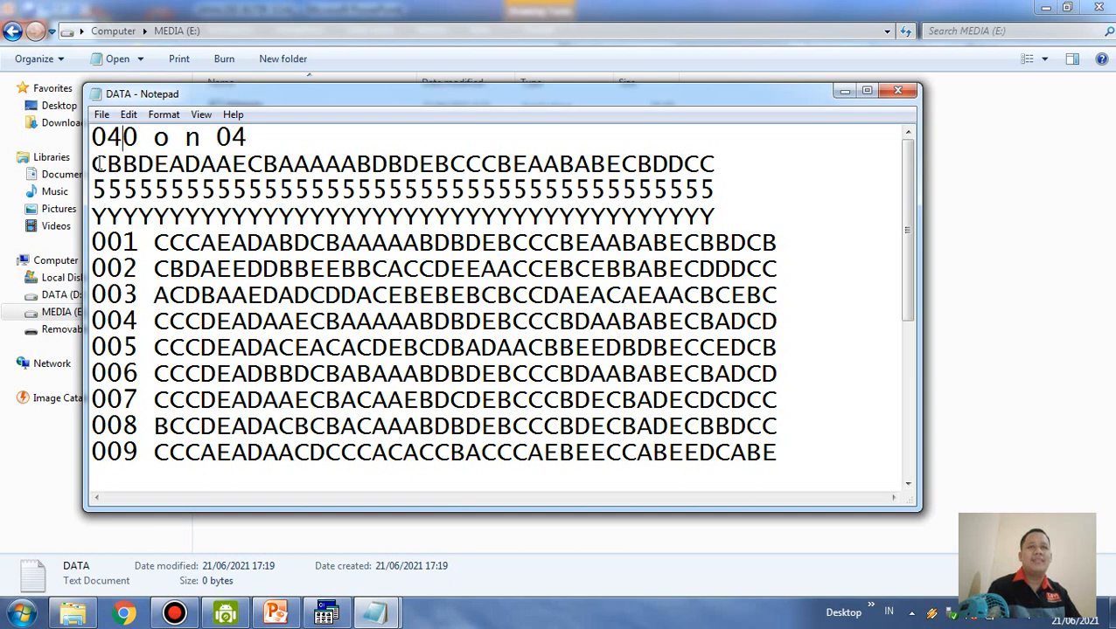
left_click_drag(93, 164, 169, 164)
left_click_drag(262, 164, 715, 164)
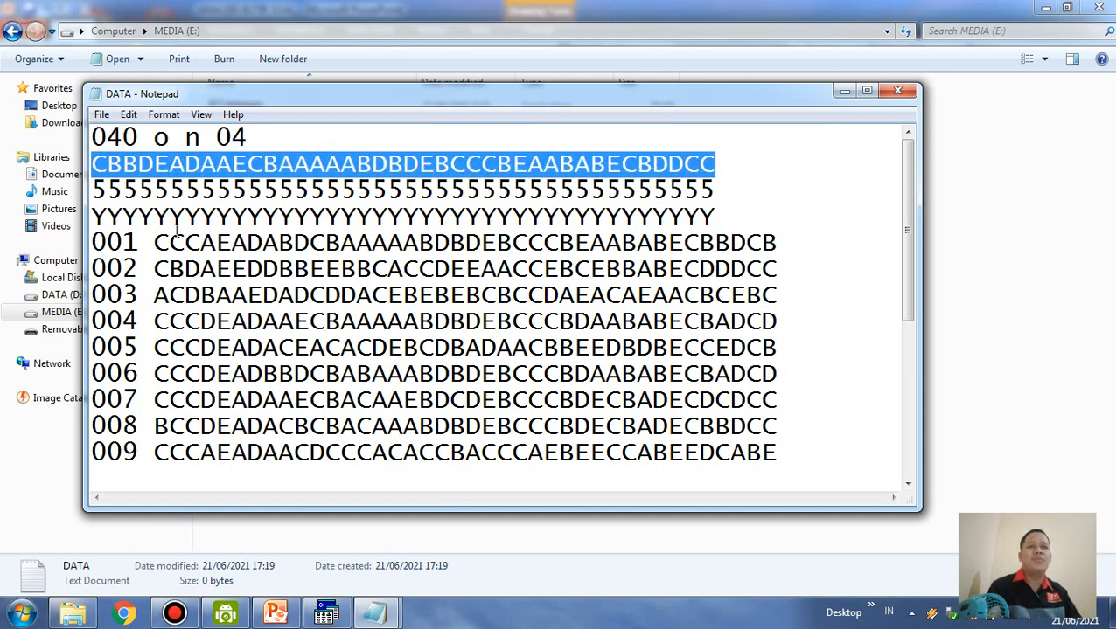
left_click_drag(156, 243, 777, 242)
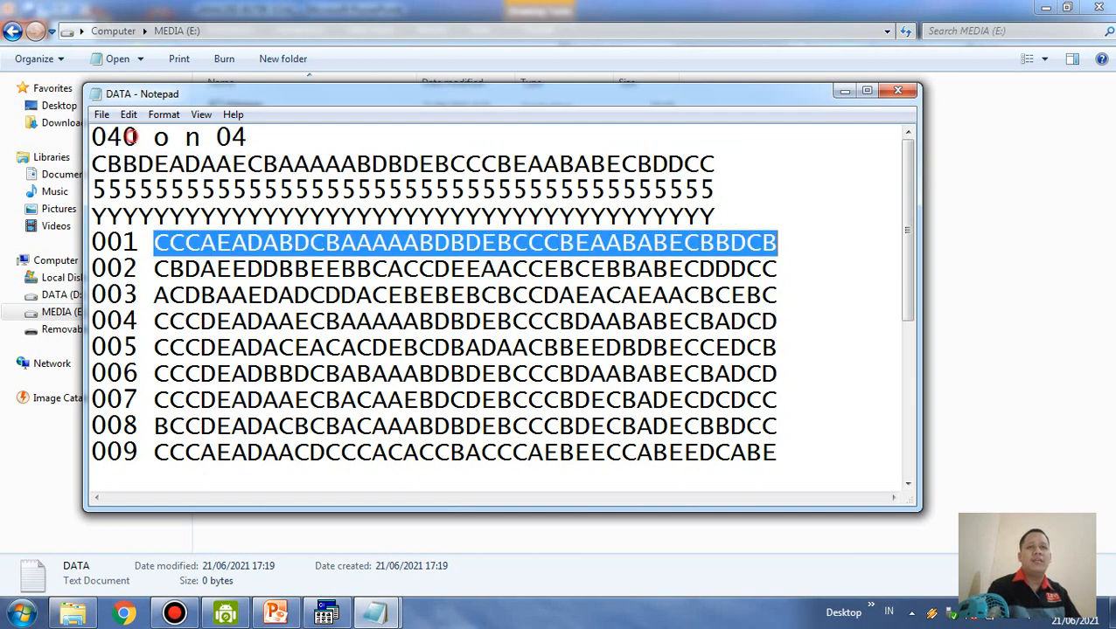
left_click(139, 137)
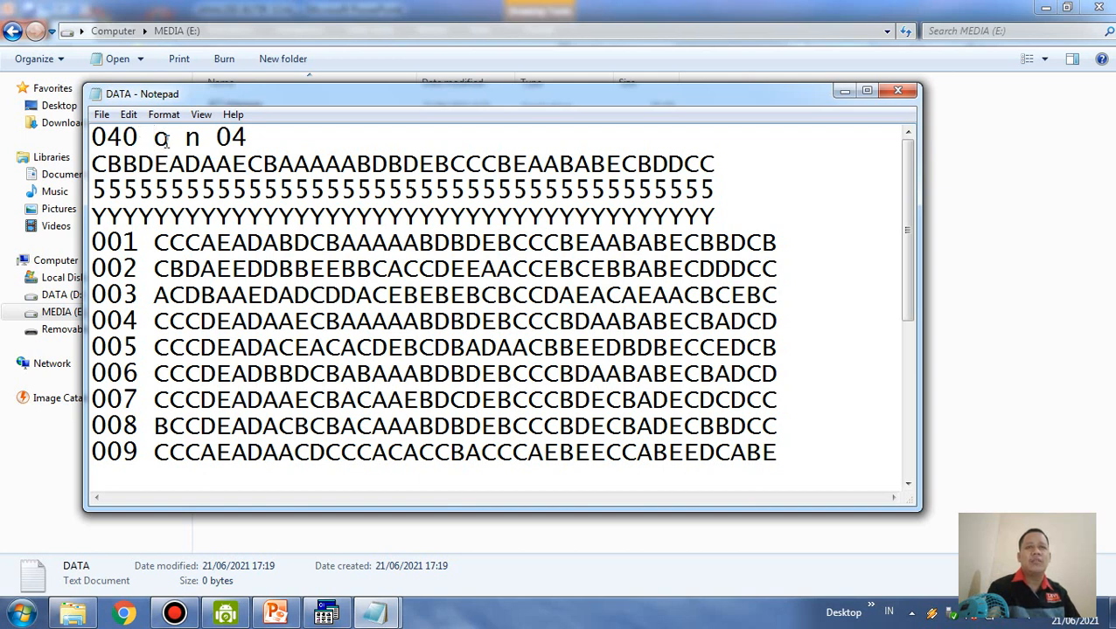
Examine the header codes o, n and 04, counting the characters before the answers in the first respondent's row
left_click_drag(167, 141, 215, 138)
left_click(179, 141)
left_click(195, 142)
left_click(246, 137)
left_click(251, 138)
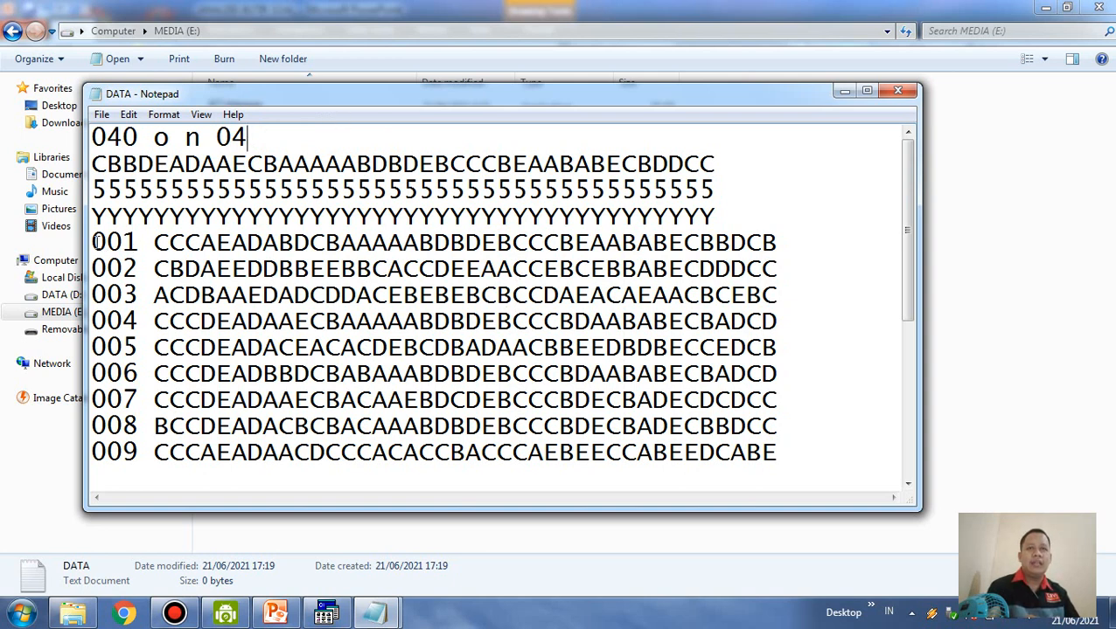
left_click(96, 242)
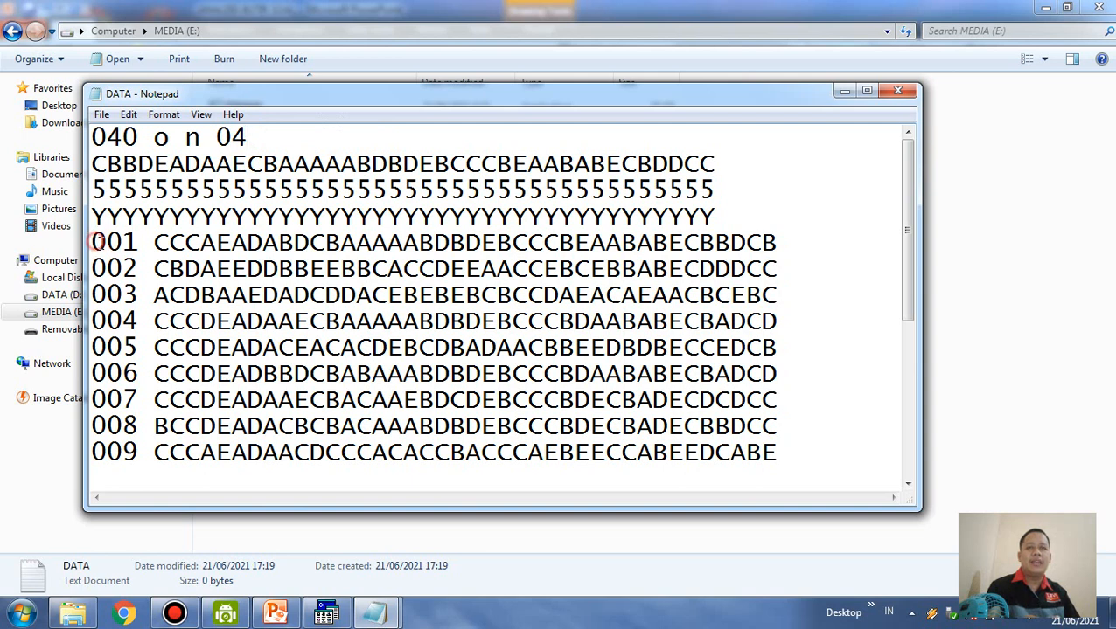
left_click_drag(100, 242, 140, 244)
left_click(130, 245)
left_click(92, 244)
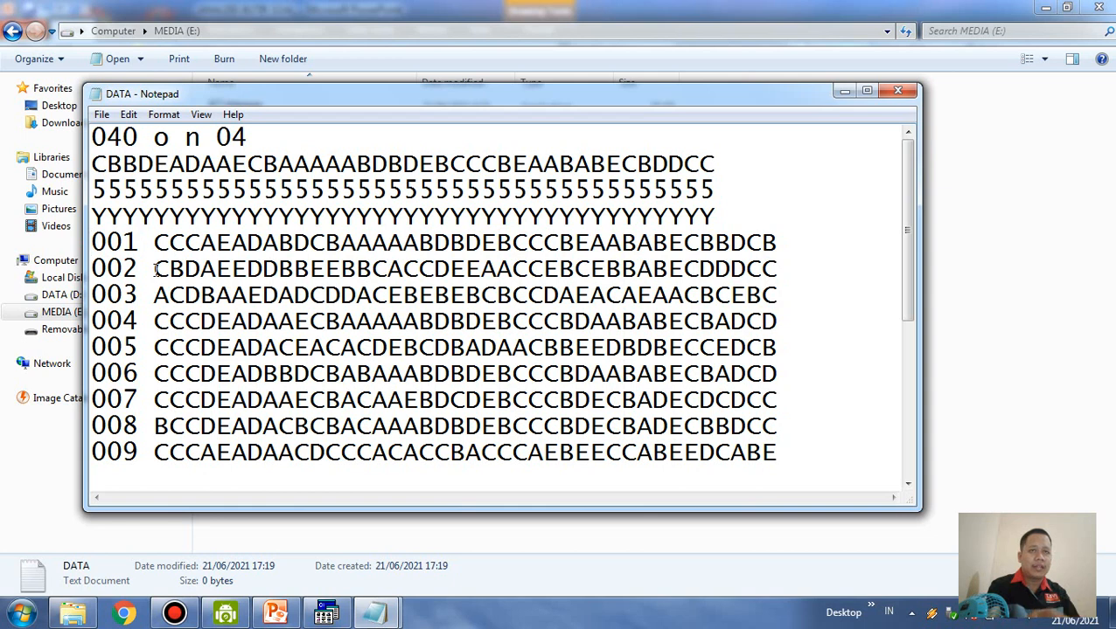
key("Right")
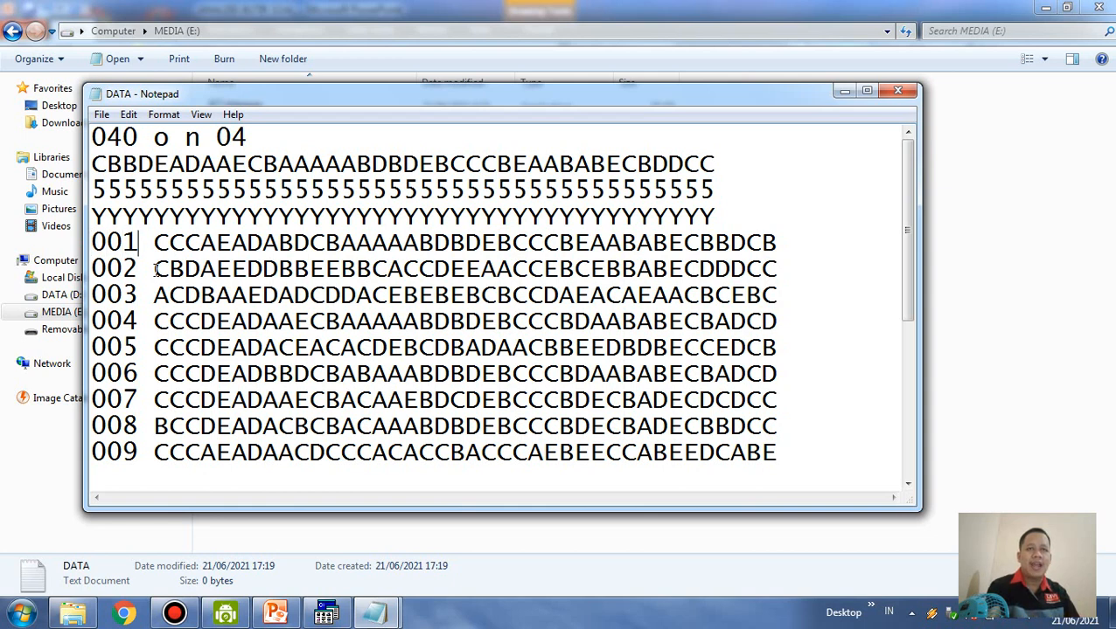
key("Right")
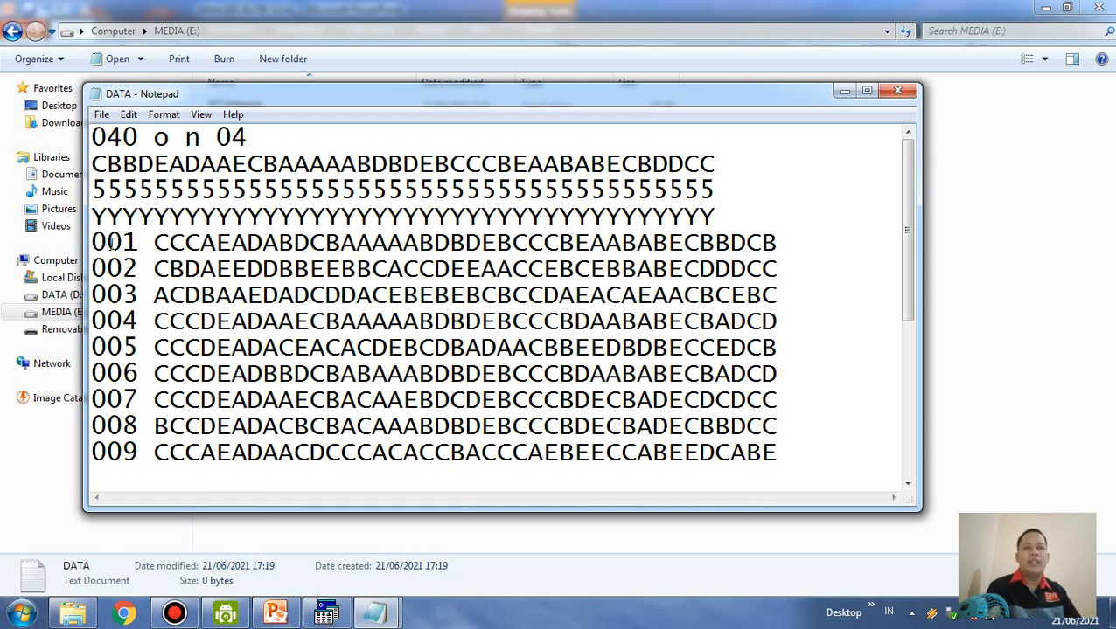
Extend the first respondent's number to 0001 and set the last header value to 05
type("0")
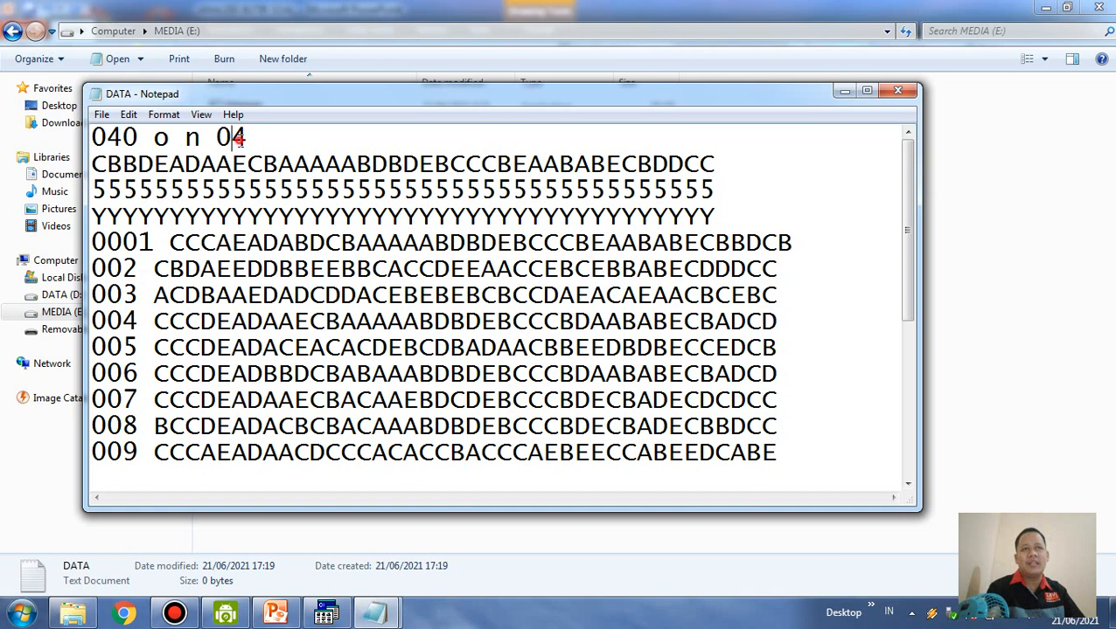
left_click_drag(238, 139, 248, 138)
type("5")
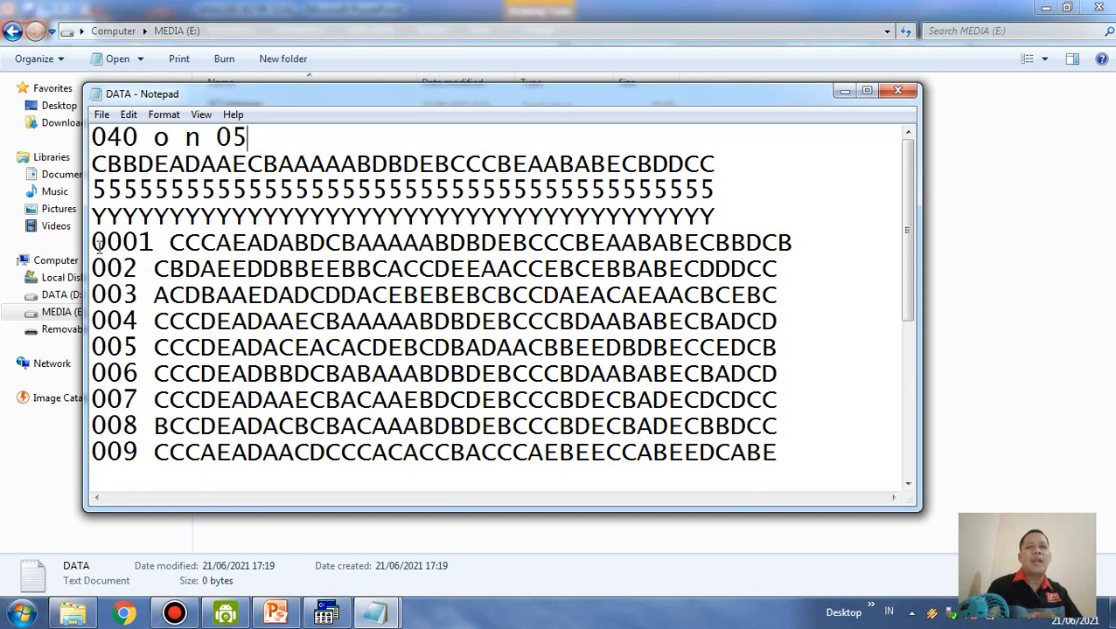
left_click_drag(93, 242, 164, 242)
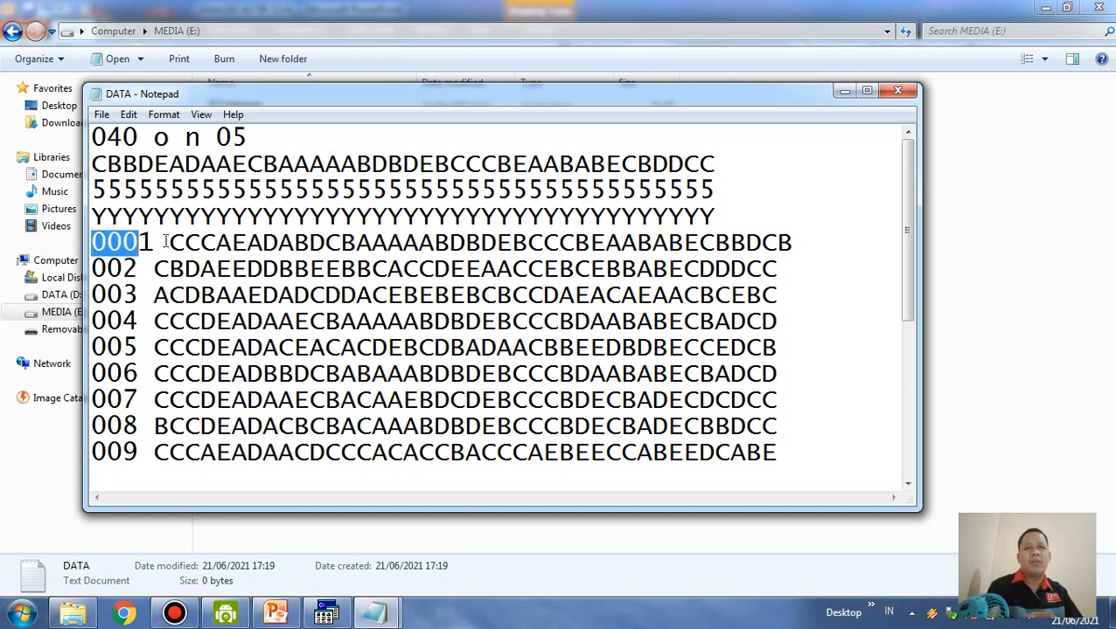
left_click(170, 242)
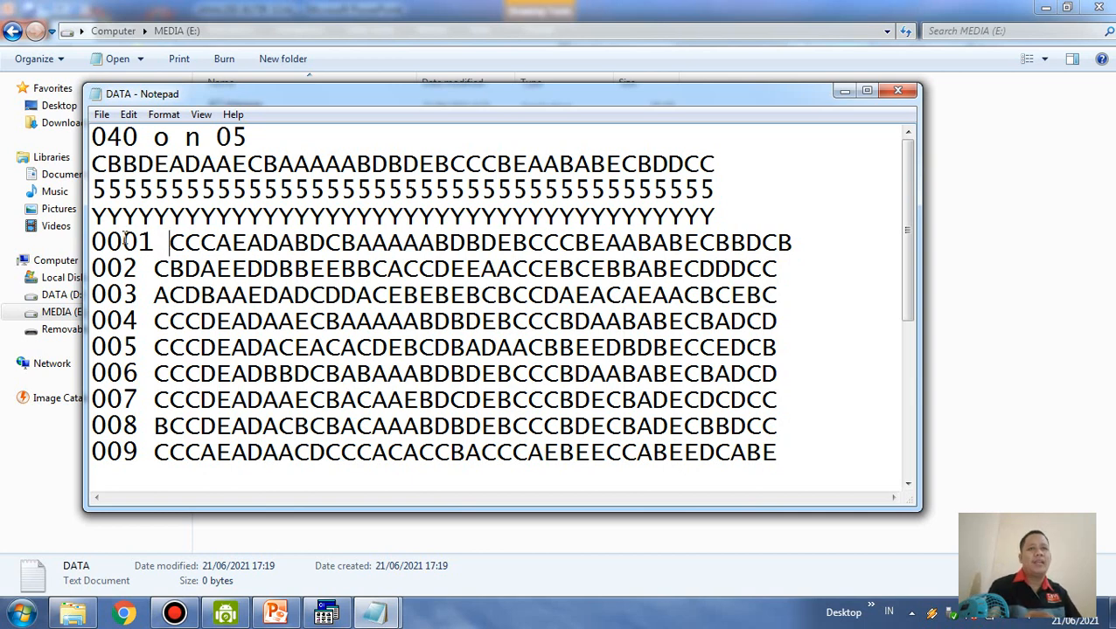
Shorten the first respondent's number to 001 and set the last header value to 04
left_click(121, 241)
key("BackSpace")
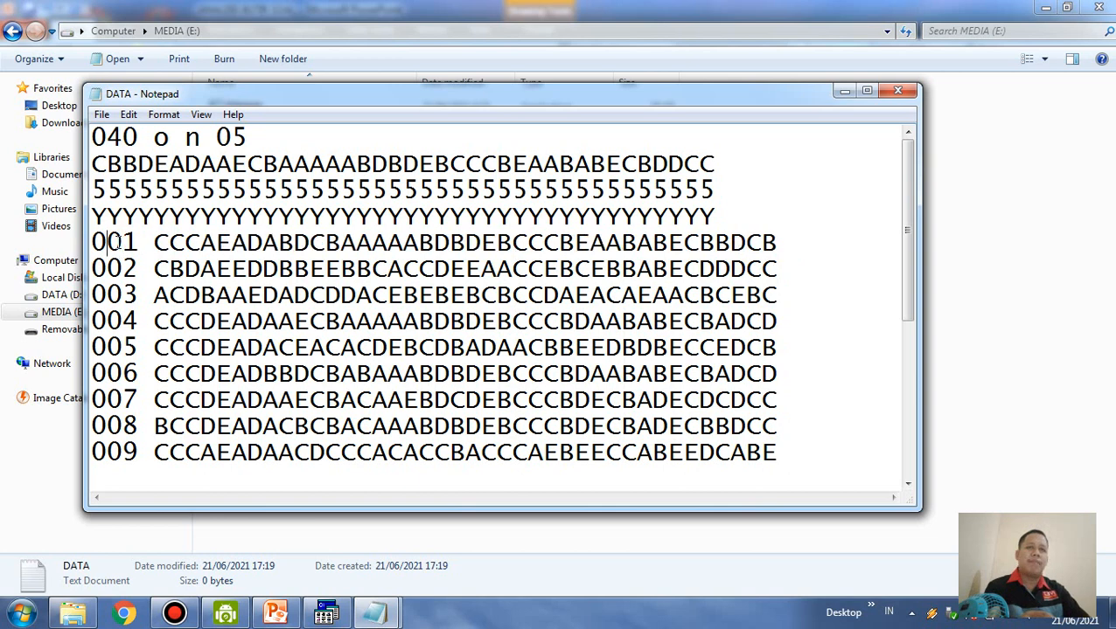
left_click(250, 138)
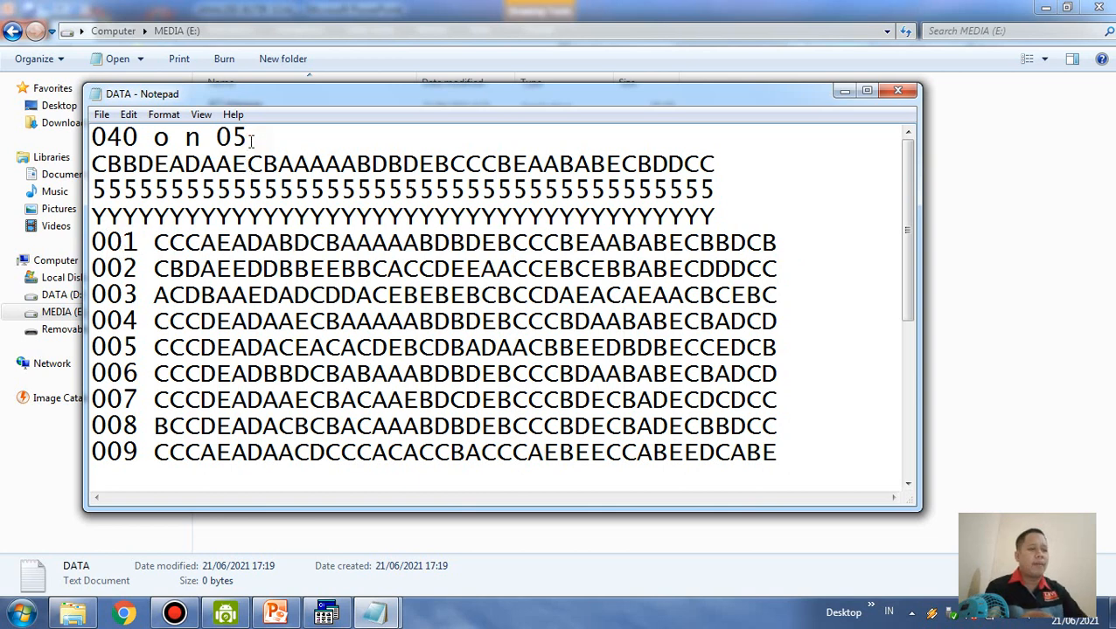
key("BackSpace")
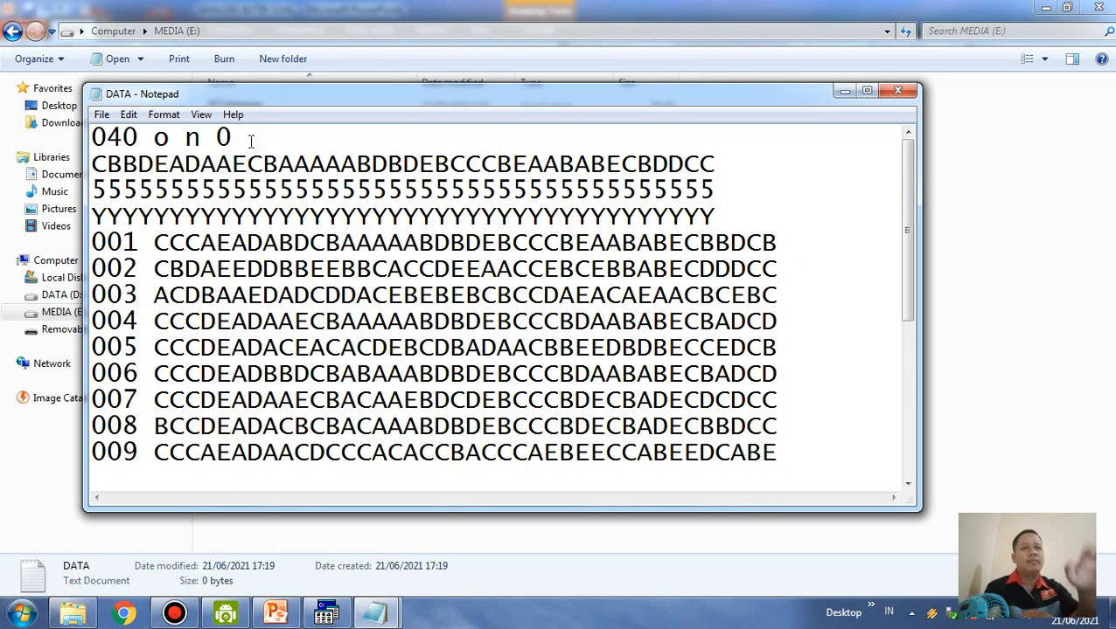
type("4")
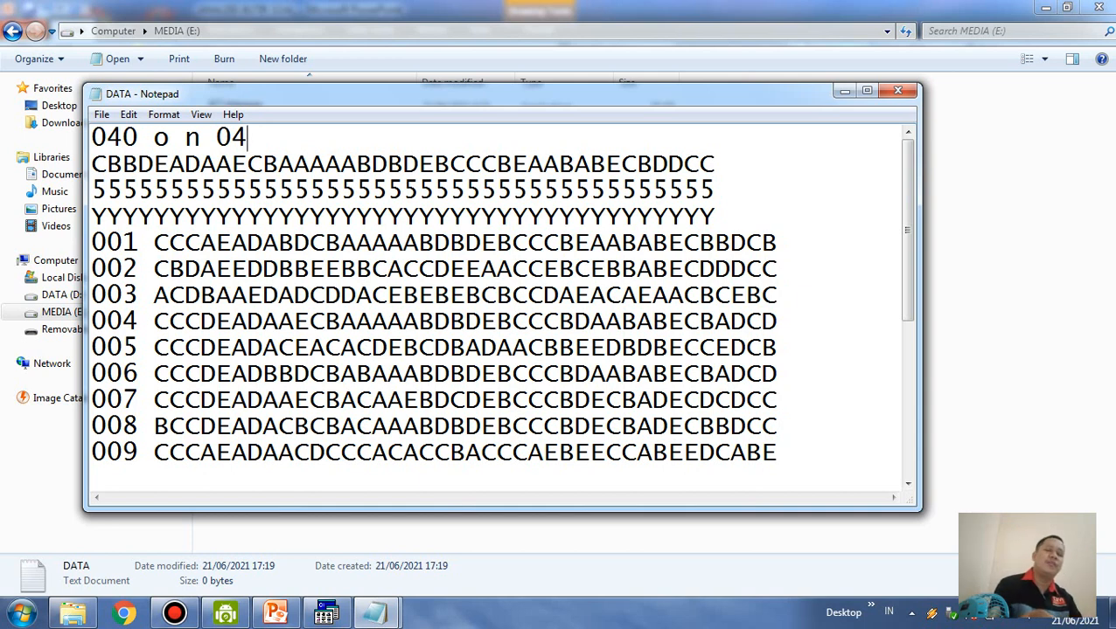
Examine the header line and the answer key line beneath it, relating the key's length to the item count 040
left_click_drag(254, 138, 90, 138)
left_click(282, 136)
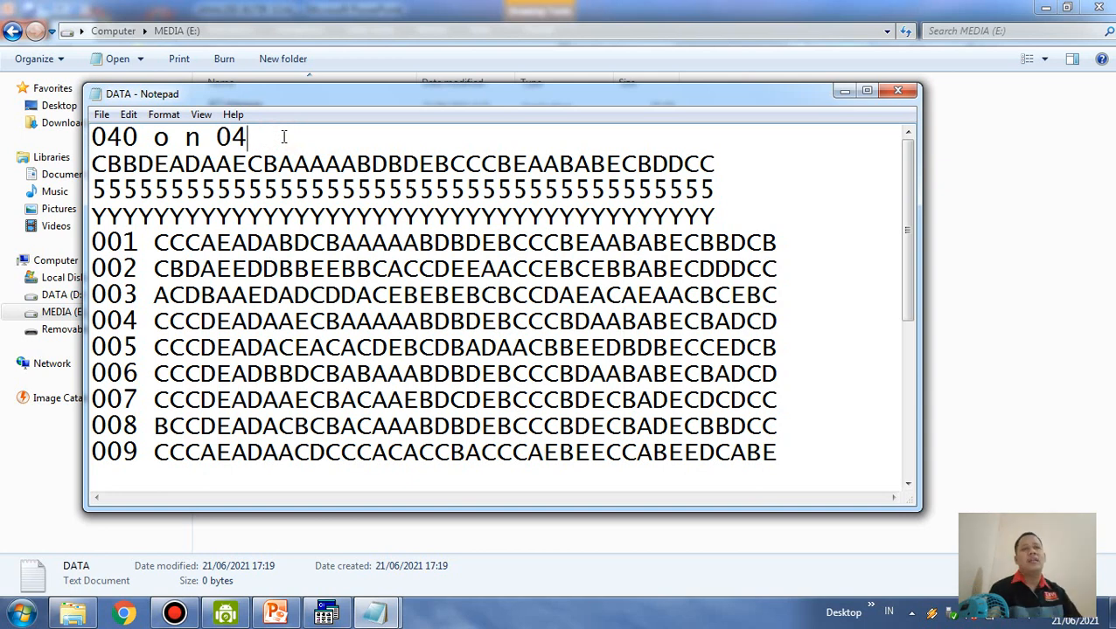
left_click_drag(251, 134, 94, 138)
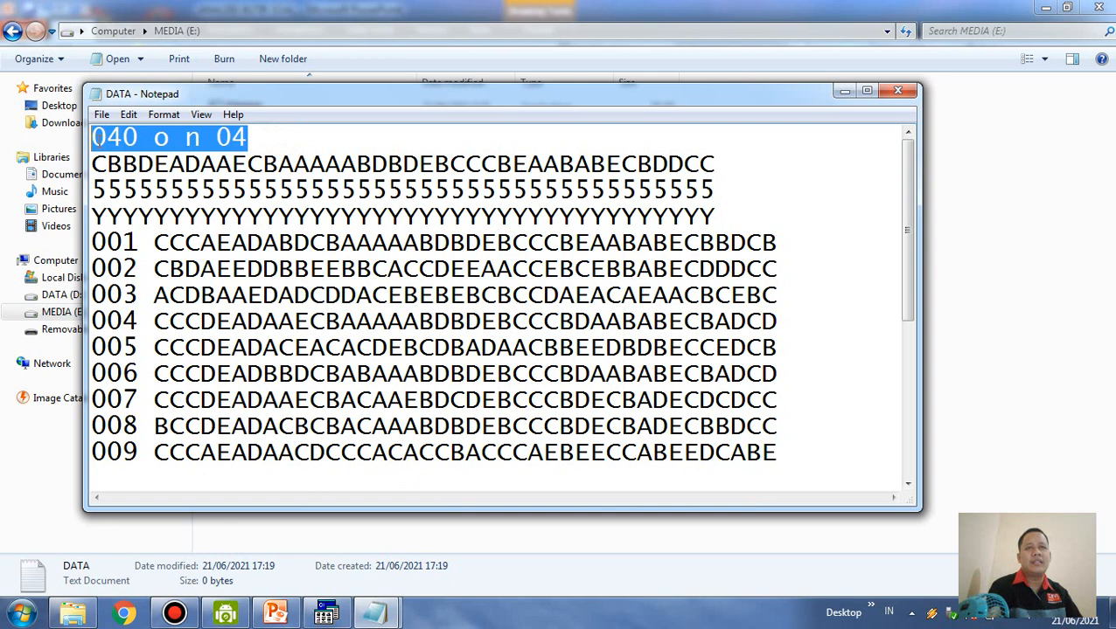
left_click(269, 140)
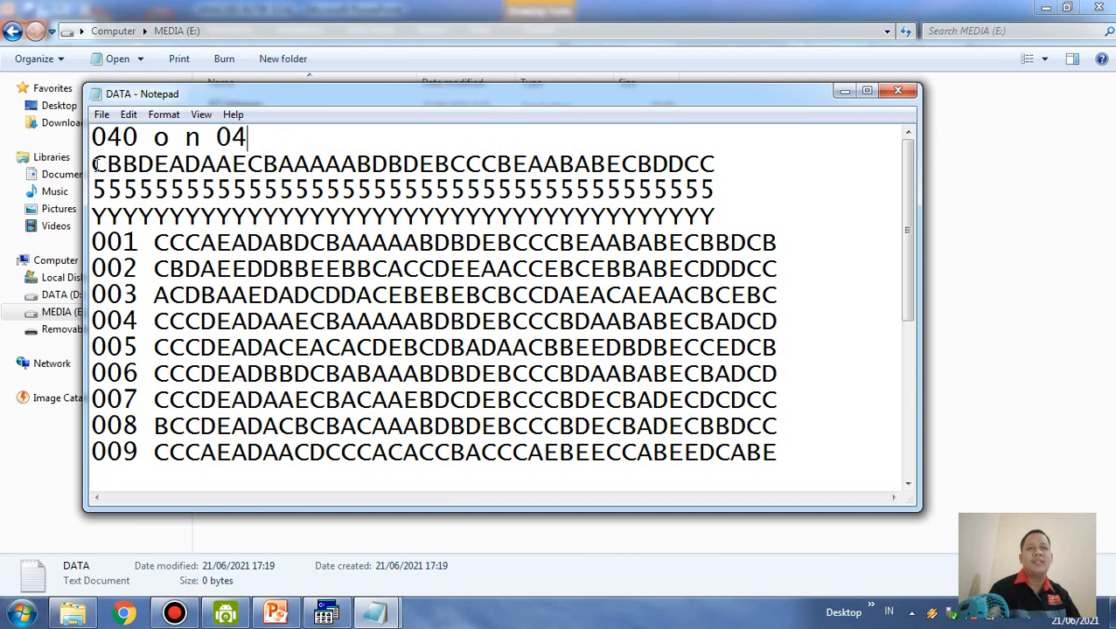
left_click_drag(94, 164, 717, 163)
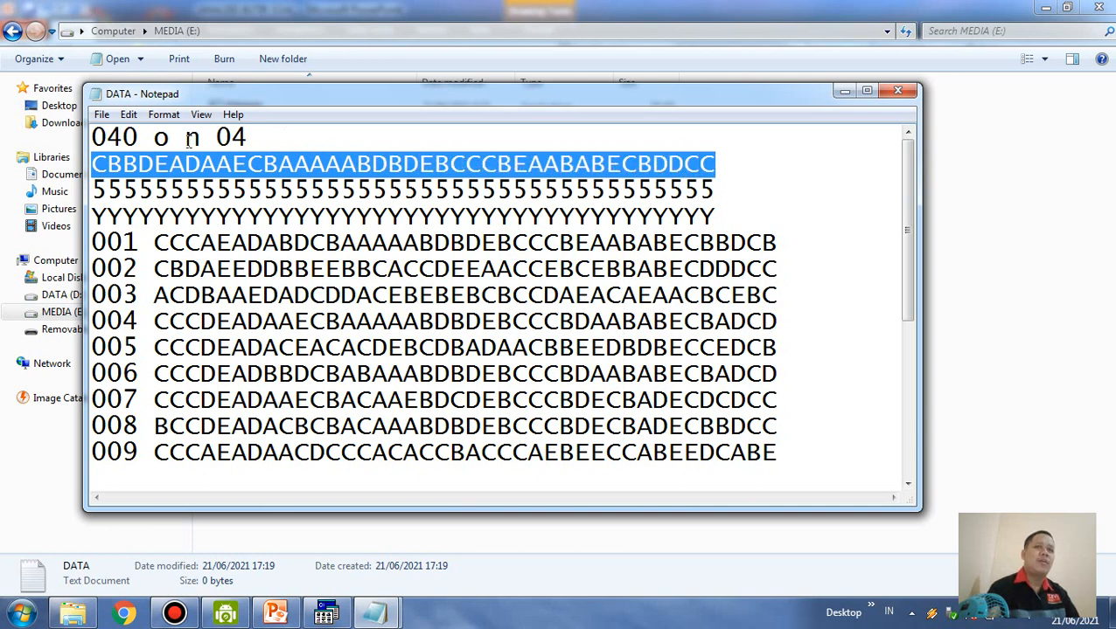
left_click(124, 137)
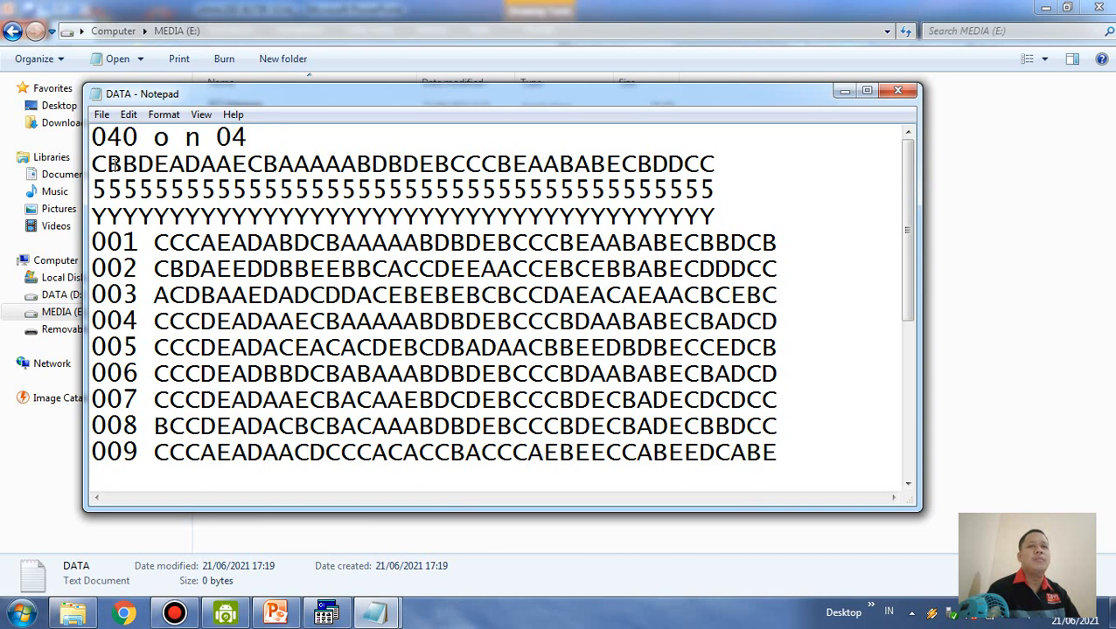
left_click_drag(222, 164, 715, 164)
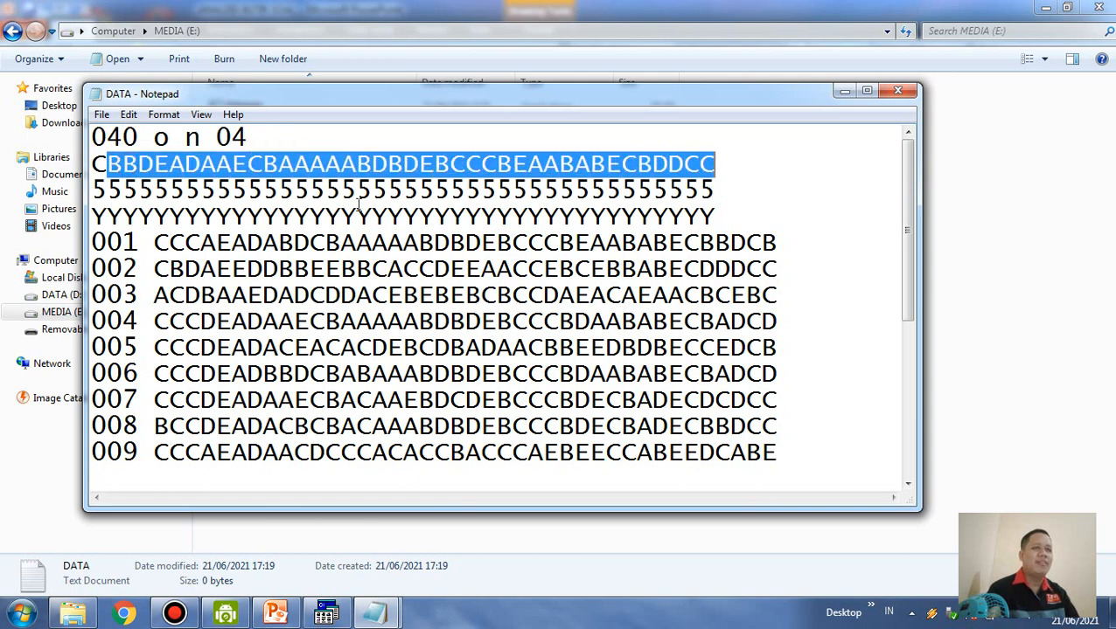
left_click(249, 190)
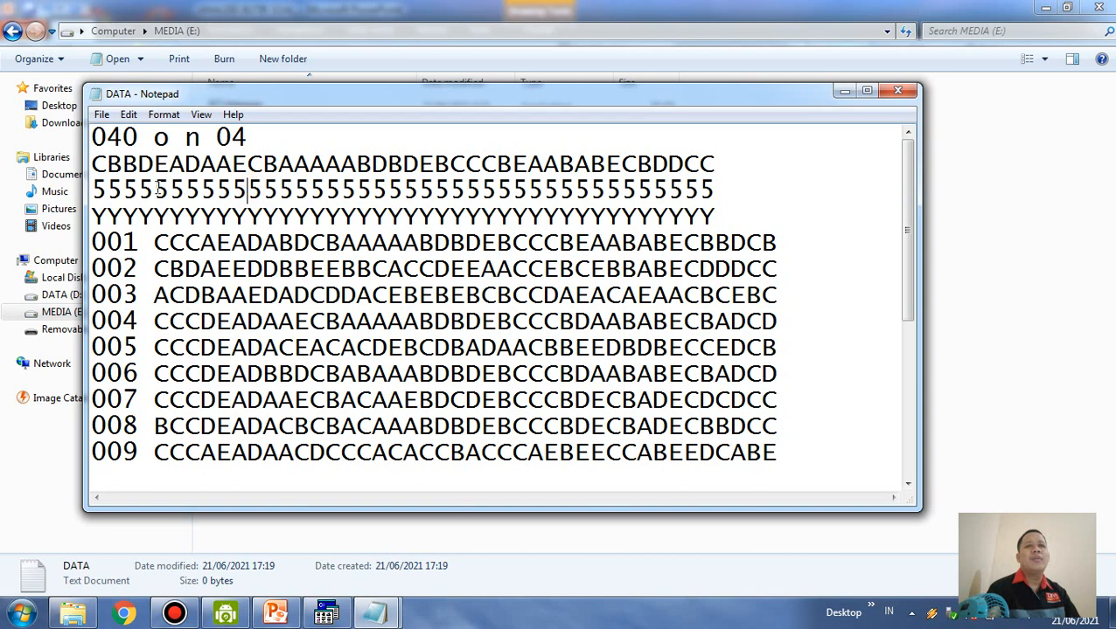
Replace the whole row of 5s below the answer key with 4s, one for each item
left_click(101, 190)
left_click_drag(155, 189, 709, 191)
left_click(727, 196)
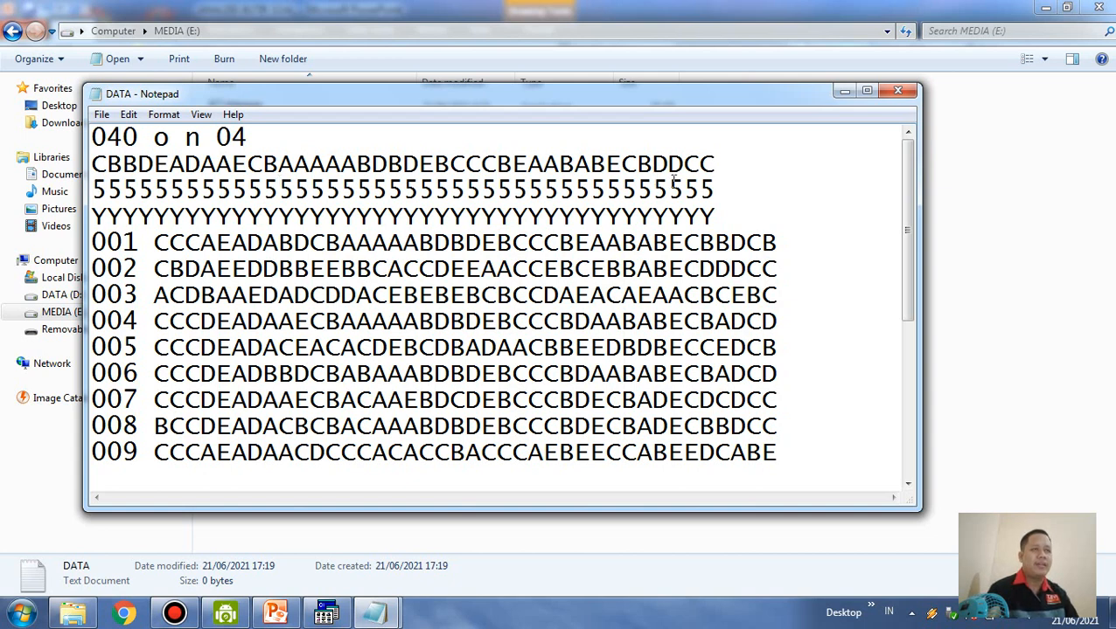
left_click(722, 191)
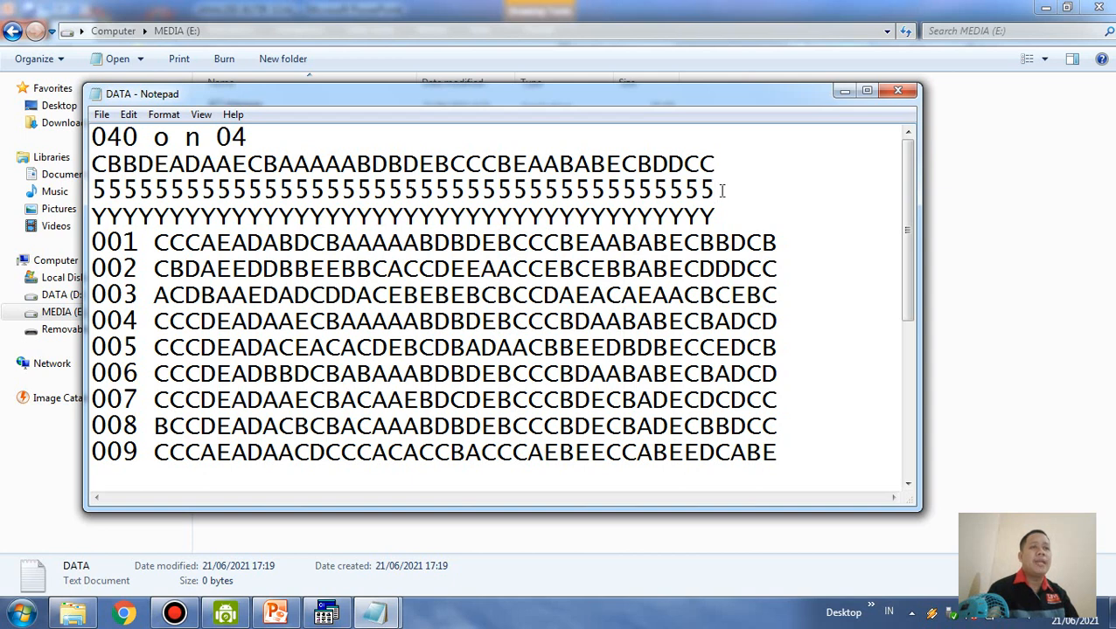
left_click_drag(722, 191, 91, 191)
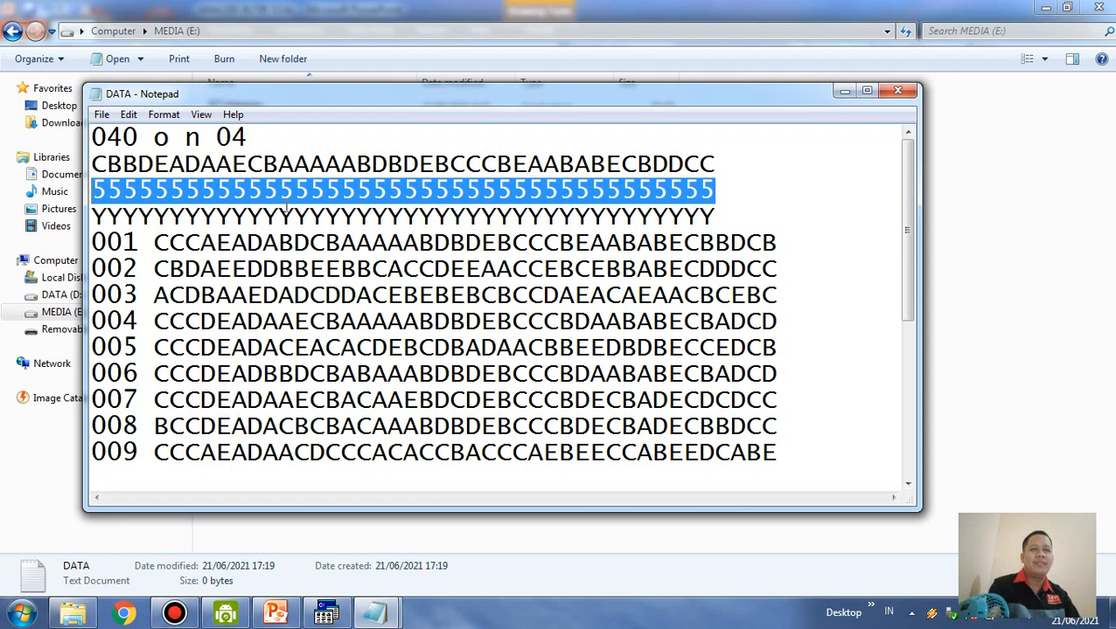
type("444444444444444444444444444444444")
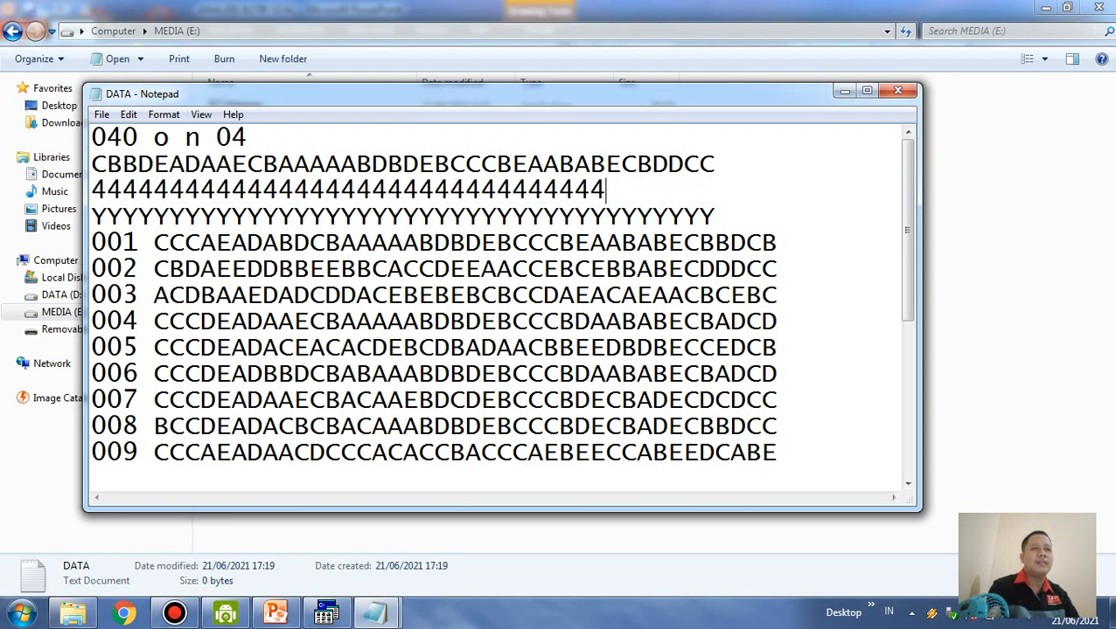
type("4444444")
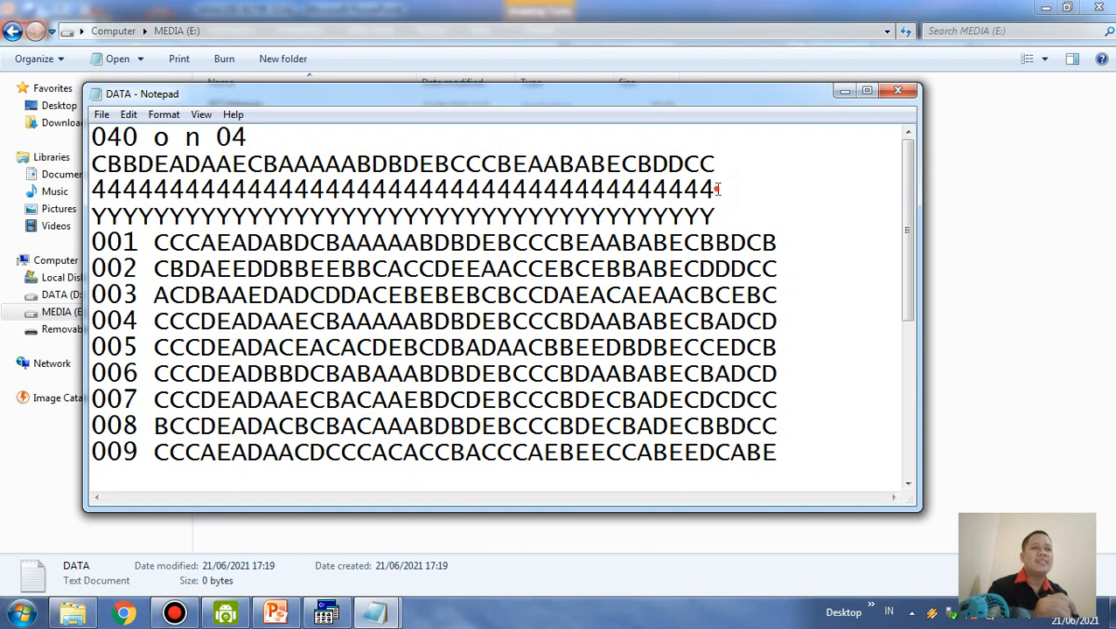
Replace the whole row of 4s below the answer key with 5s, one for each item
left_click_drag(718, 190, 92, 190)
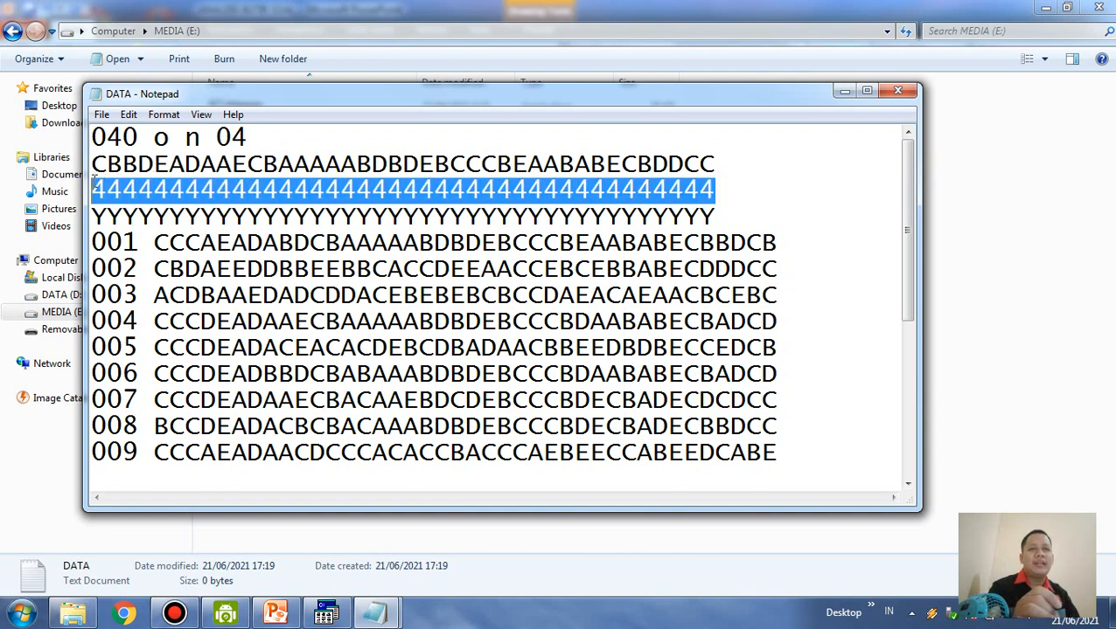
type("55555")
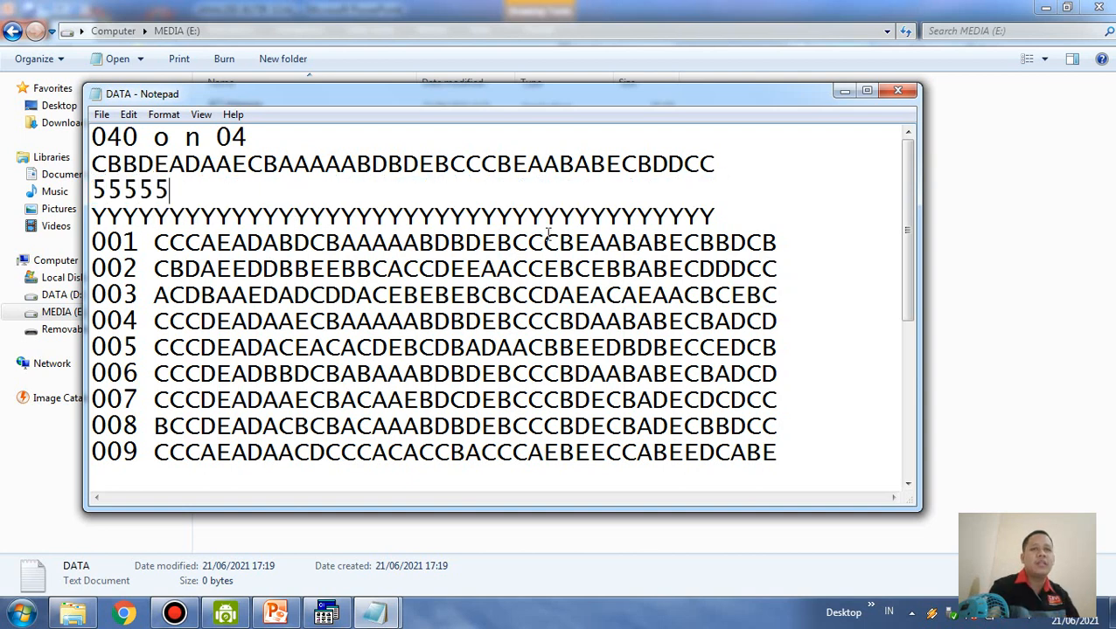
type("55555555555555555555")
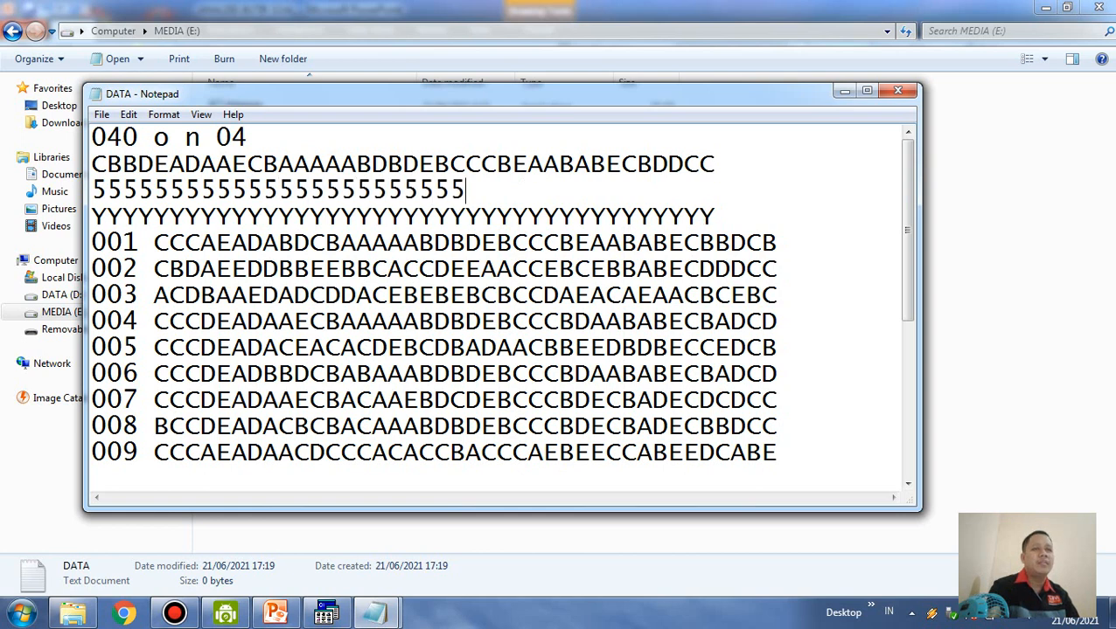
type("555555")
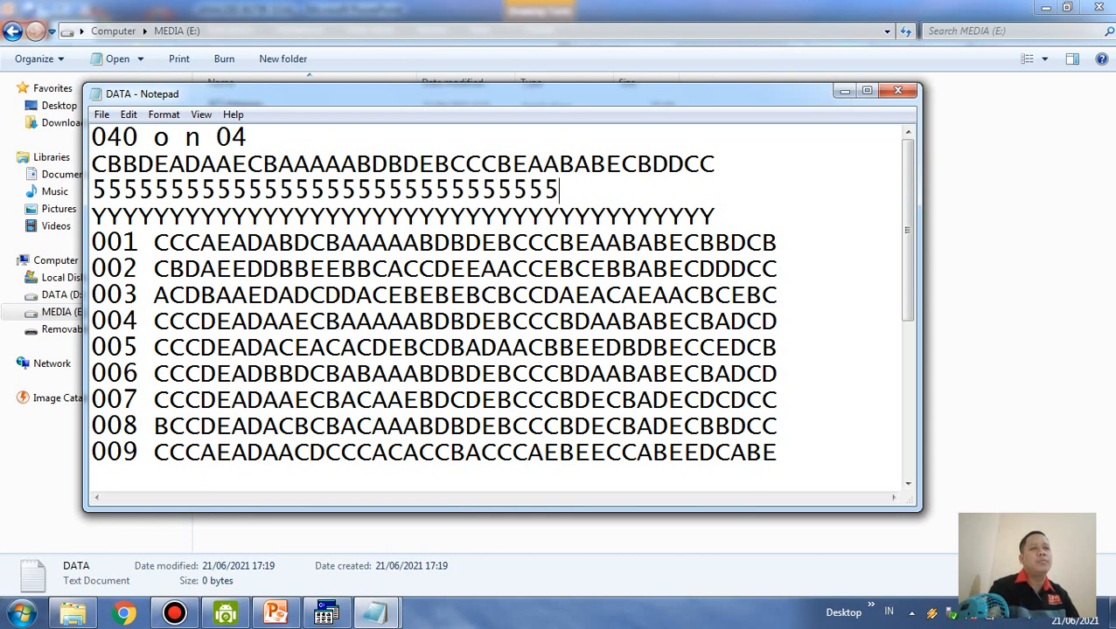
type("555555555555")
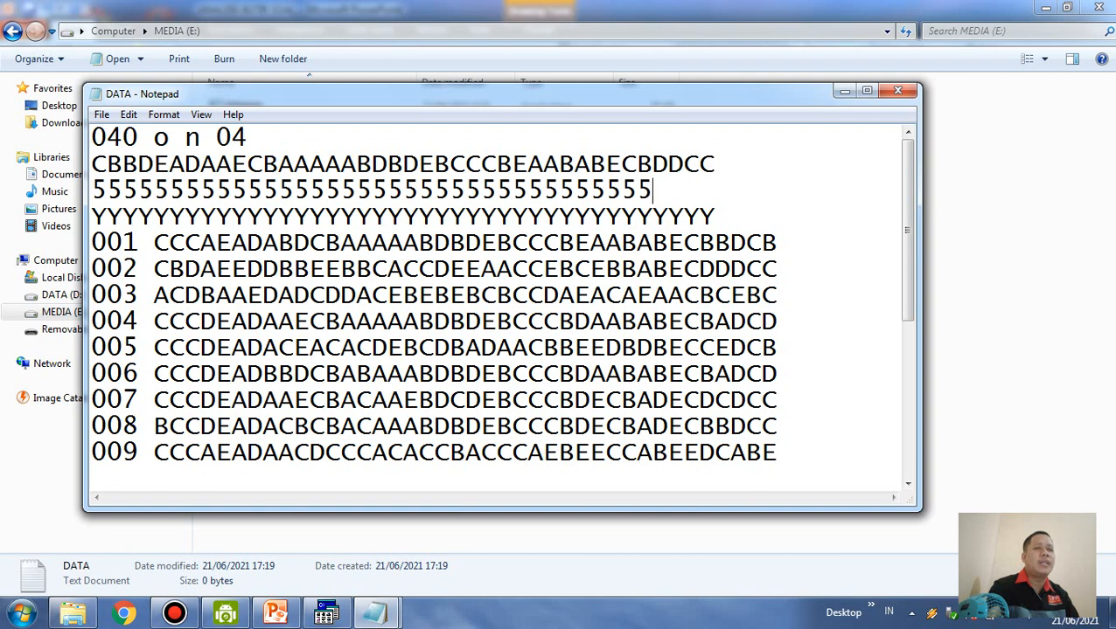
type("5")
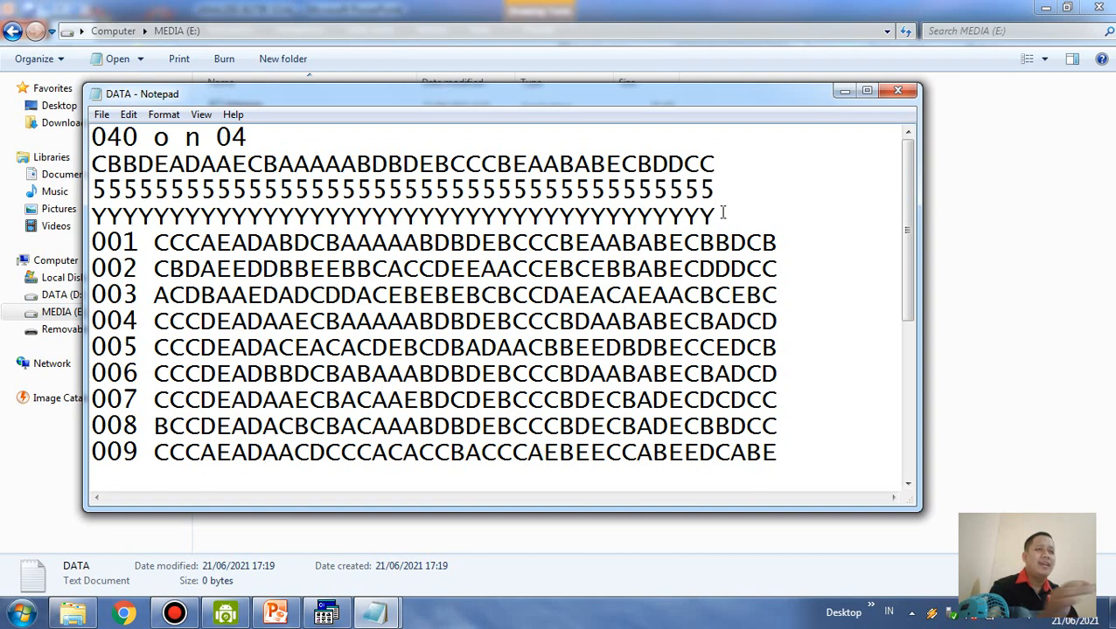
Examine the row of Ys, matching its first and second letters to the first two items of the answer key
left_click(723, 213)
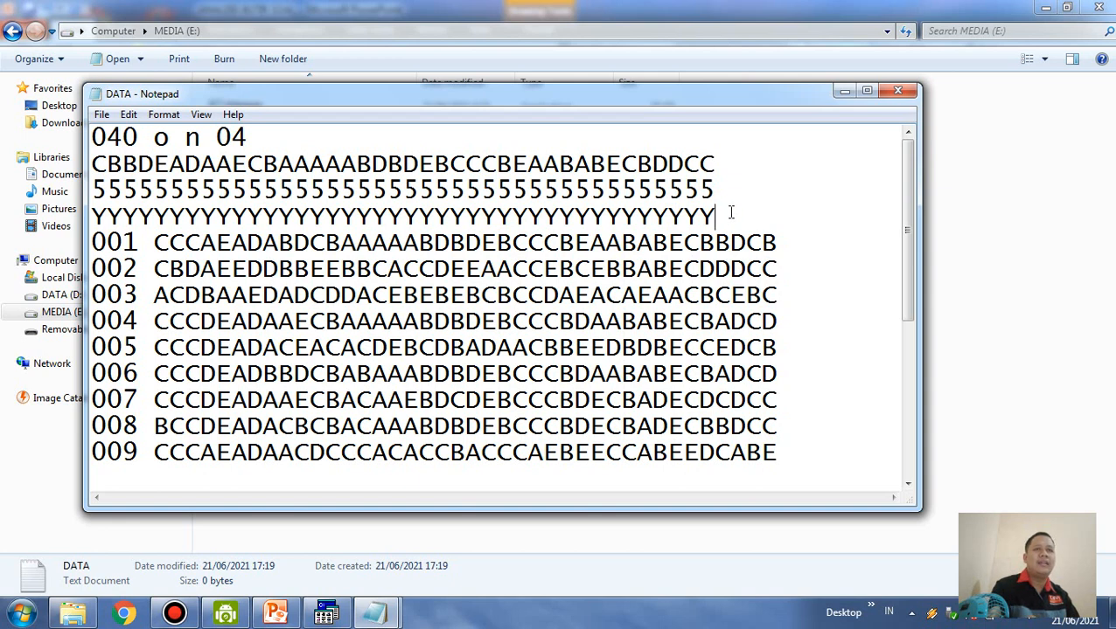
left_click_drag(715, 215, 92, 219)
left_click(99, 219)
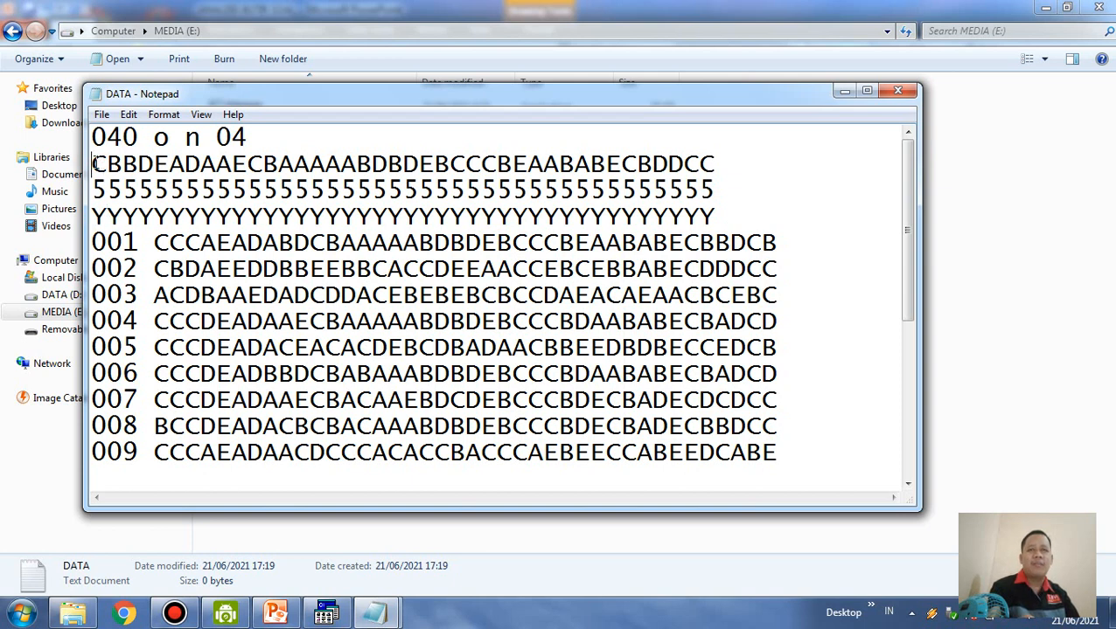
left_click_drag(91, 163, 107, 163)
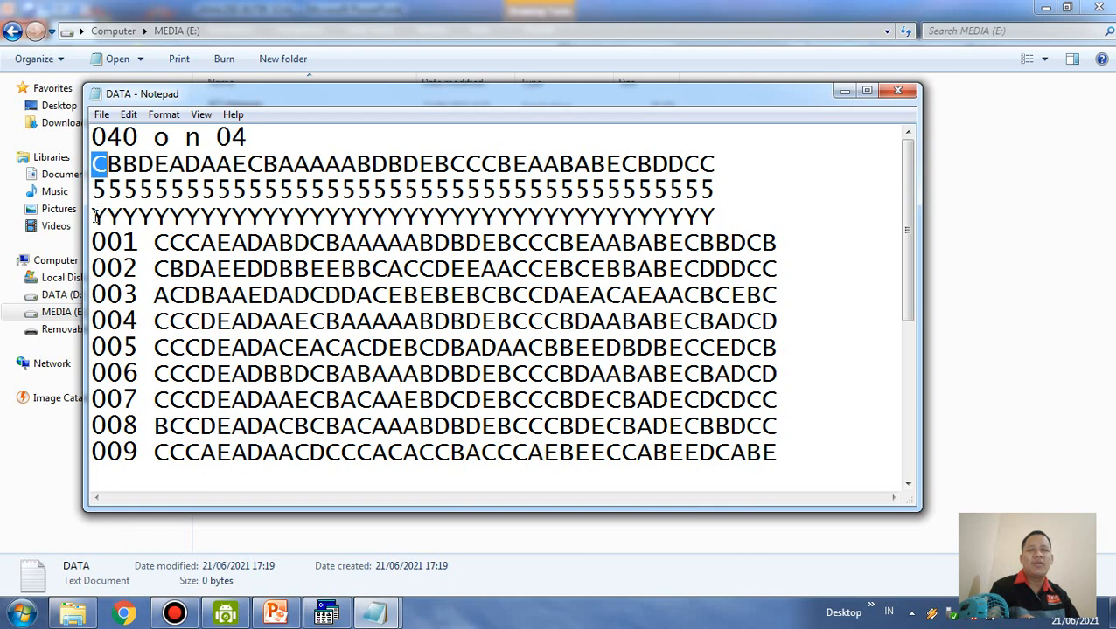
left_click_drag(93, 217, 103, 219)
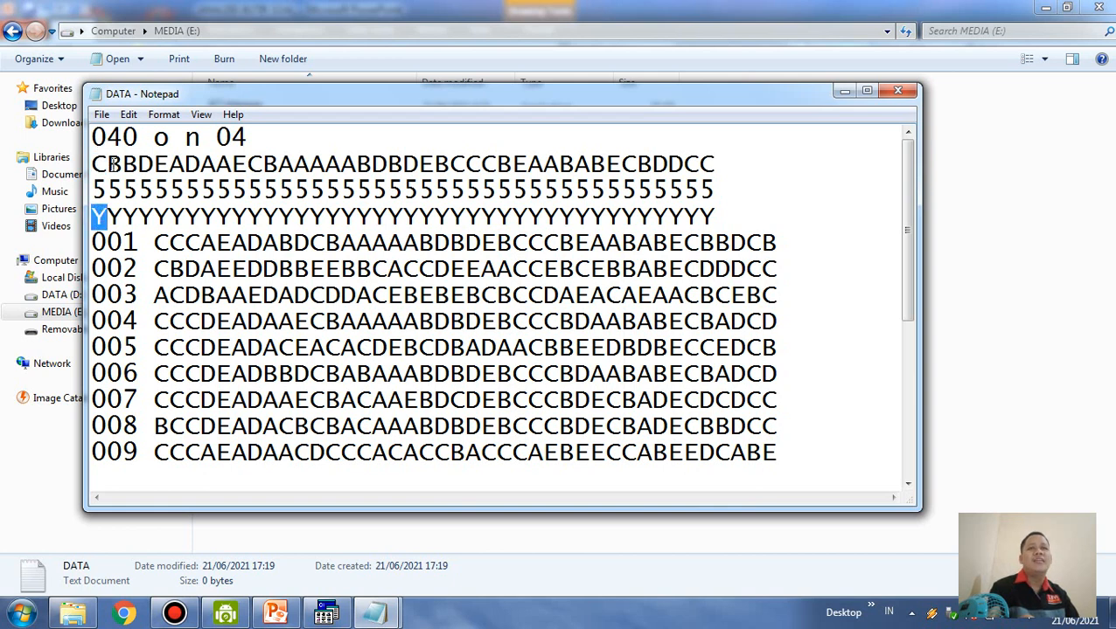
left_click_drag(107, 164, 123, 164)
left_click_drag(107, 217, 123, 217)
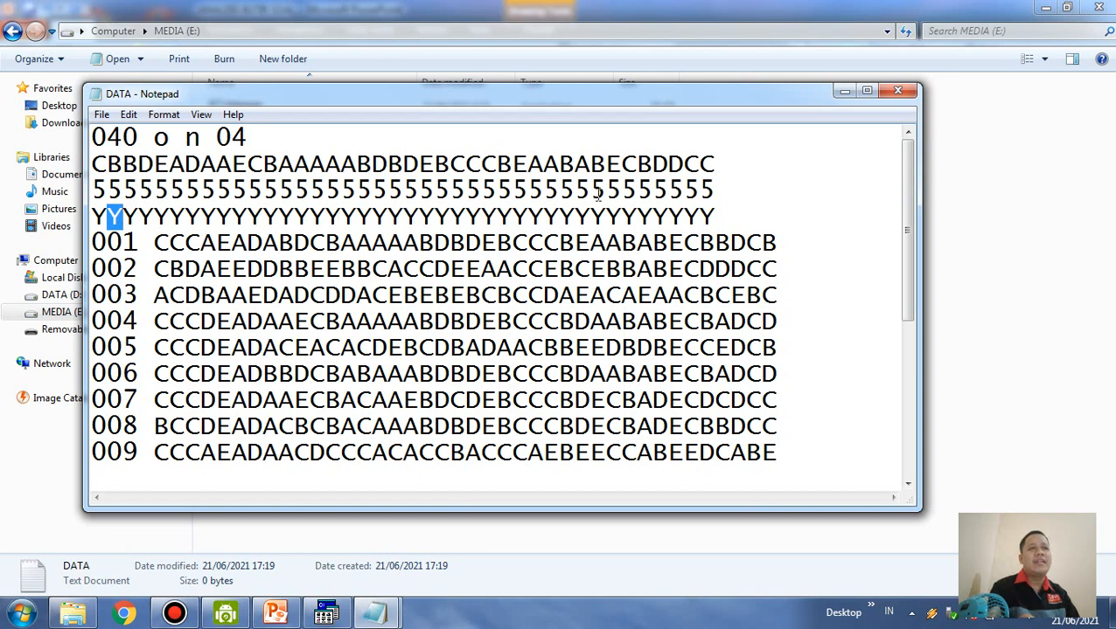
left_click(636, 212)
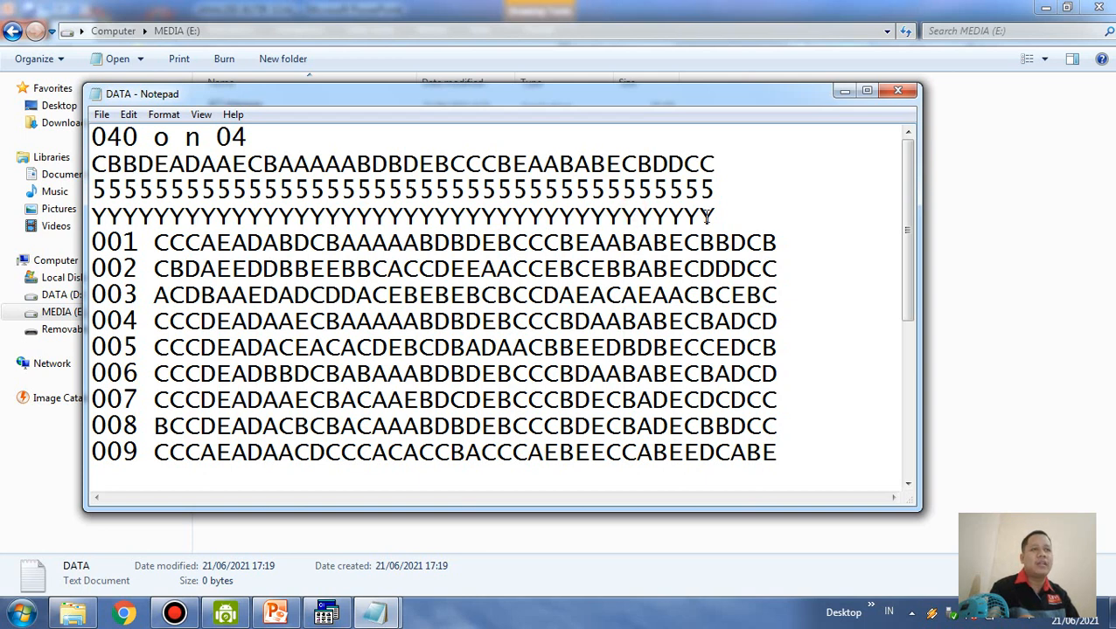
Change the last letter in the row of Ys to N, and restore it to Y
left_click_drag(714, 217, 705, 217)
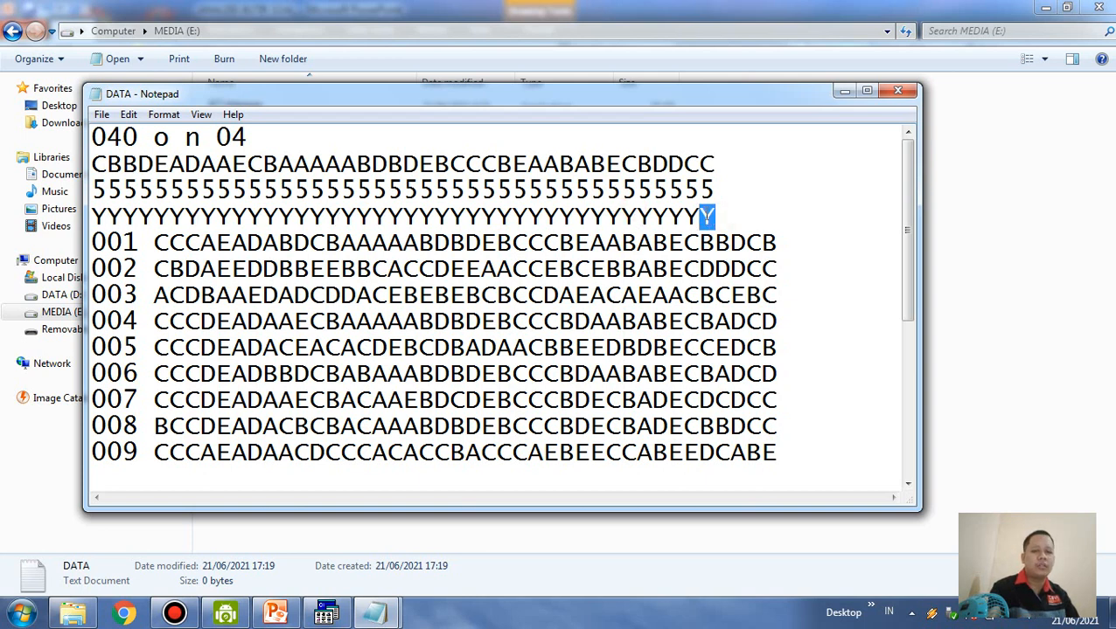
type("N")
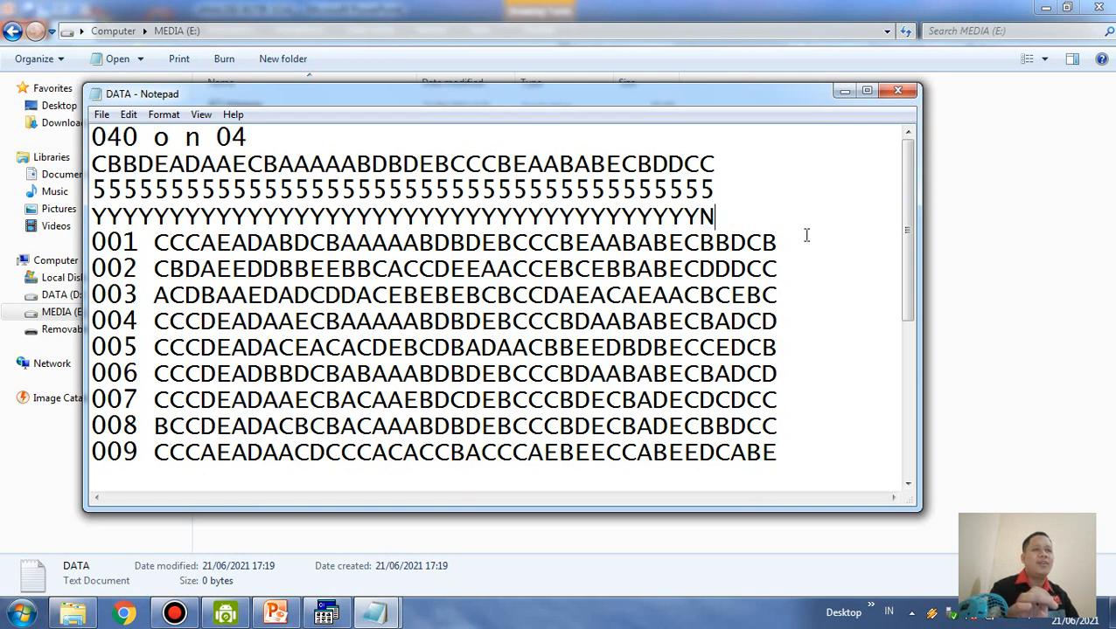
key("BackSpace")
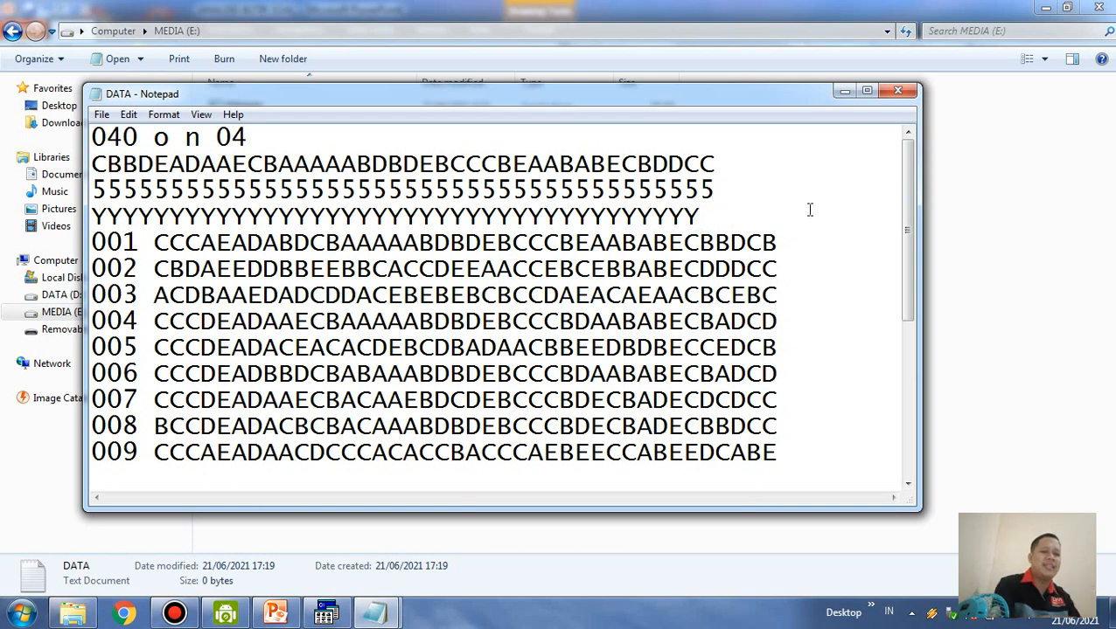
type("Y")
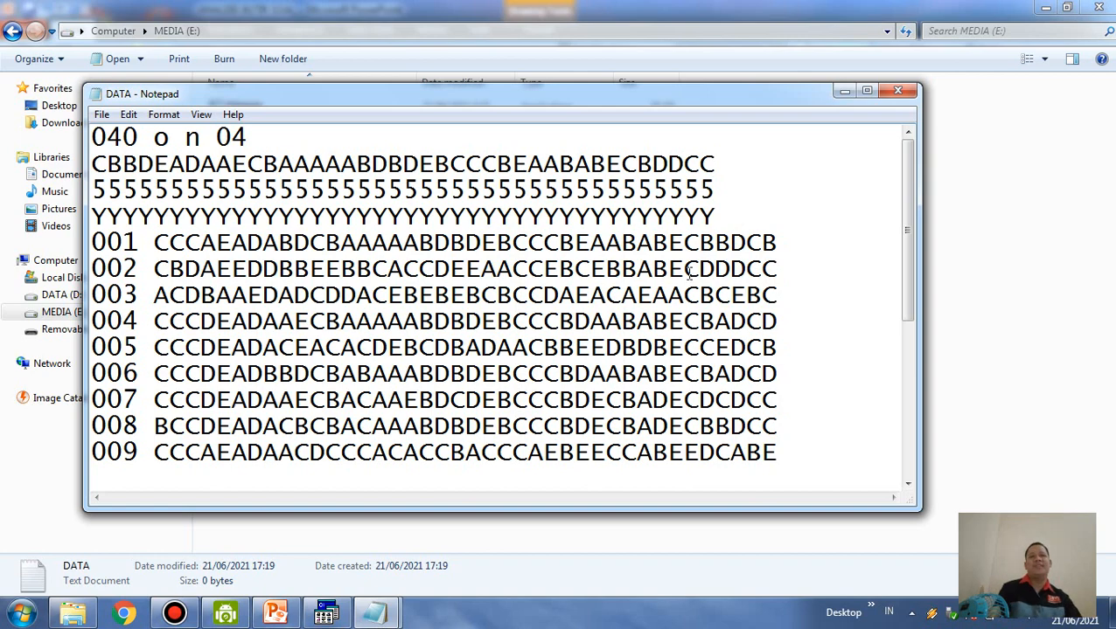
Examine the respondent rows 001 to 020, checking each one's three-digit number, the gap and the answer string that follows
scroll(678, 288, "down", 1)
scroll(679, 288, "up", 1)
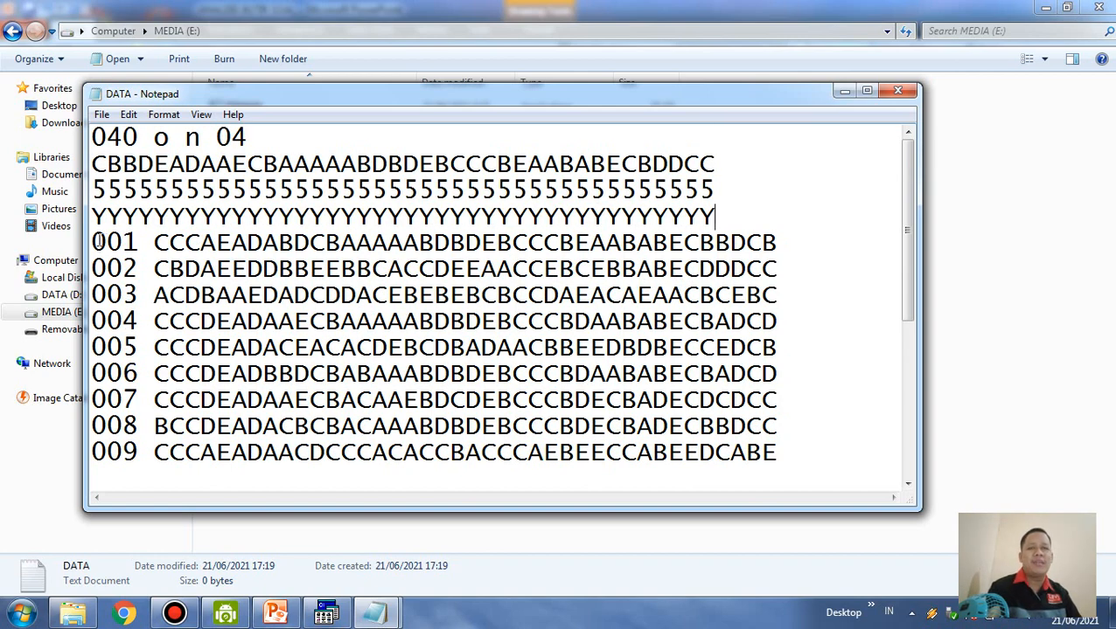
left_click_drag(93, 242, 139, 243)
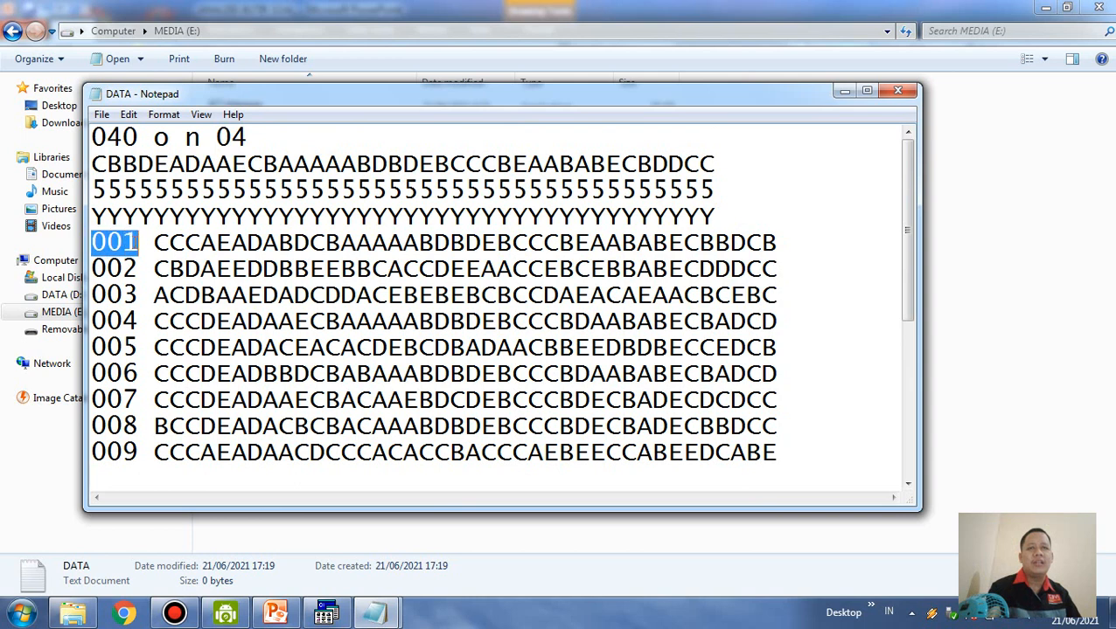
left_click(143, 243)
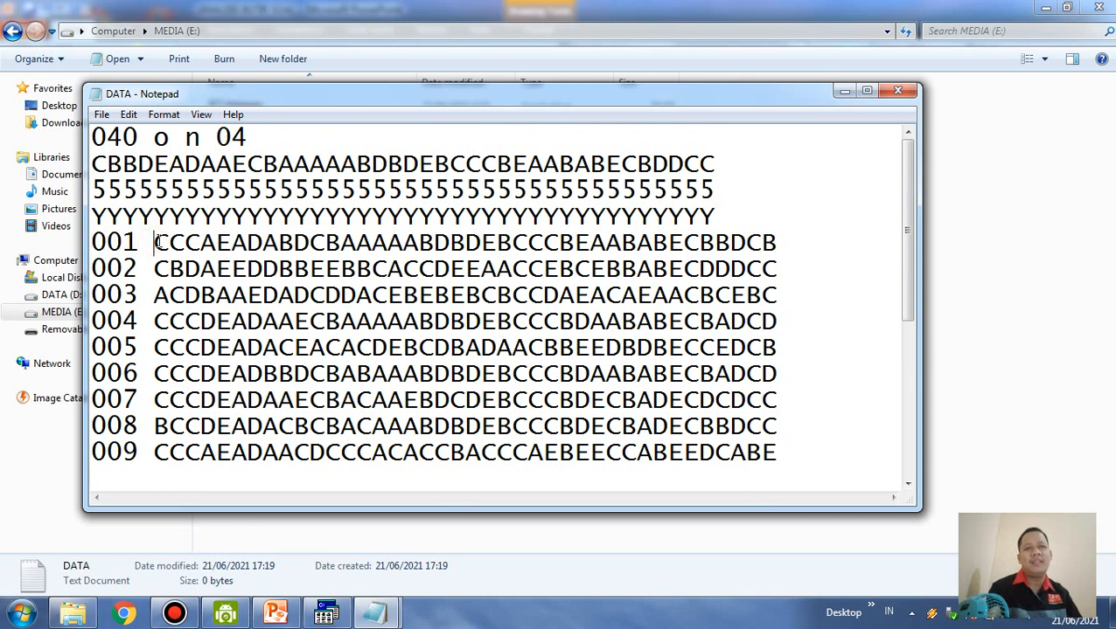
left_click_drag(154, 243, 776, 243)
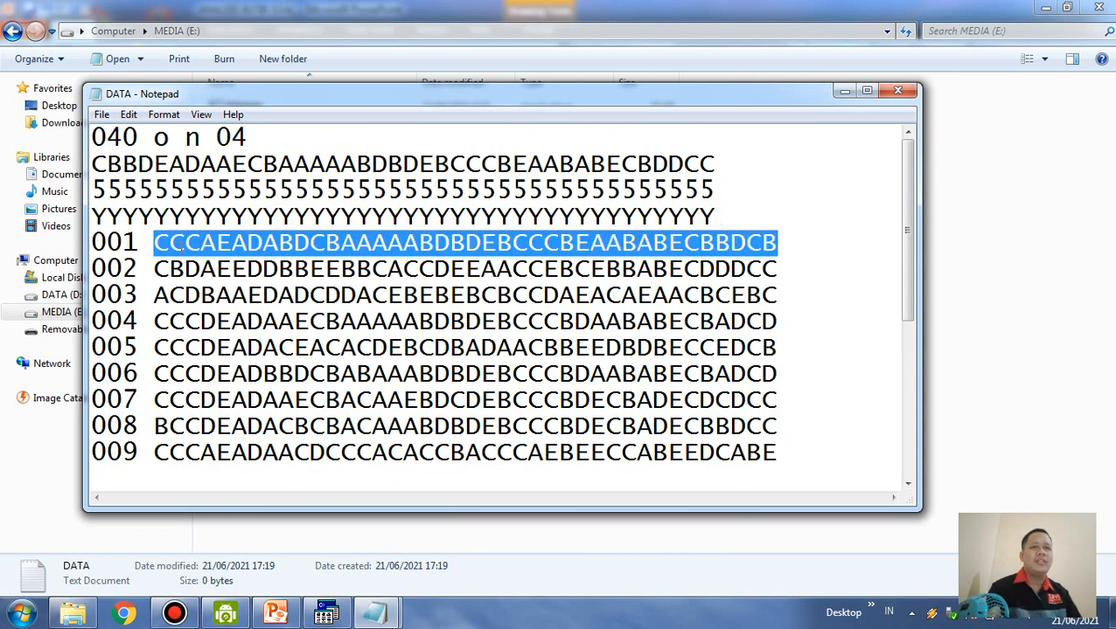
left_click_drag(154, 243, 776, 243)
left_click_drag(157, 270, 778, 270)
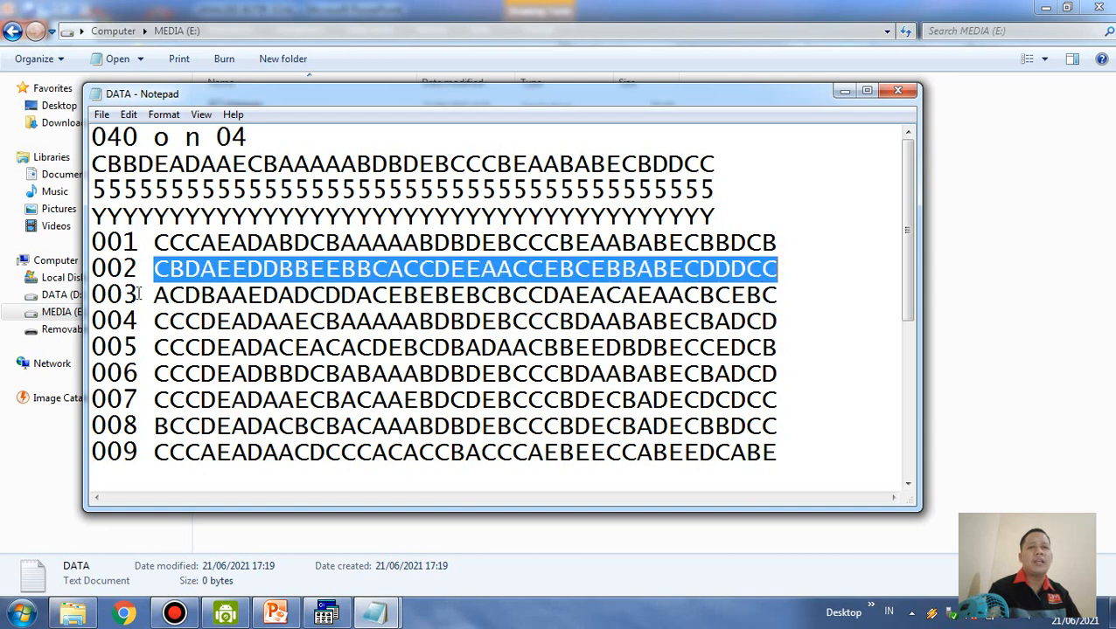
left_click_drag(138, 295, 775, 285)
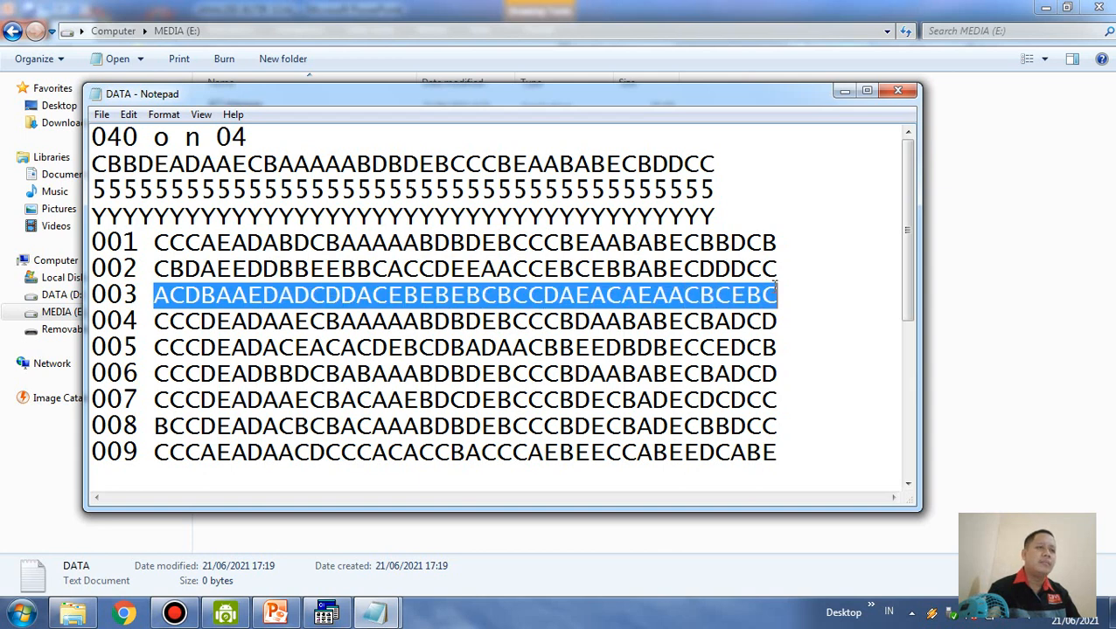
left_click(231, 295)
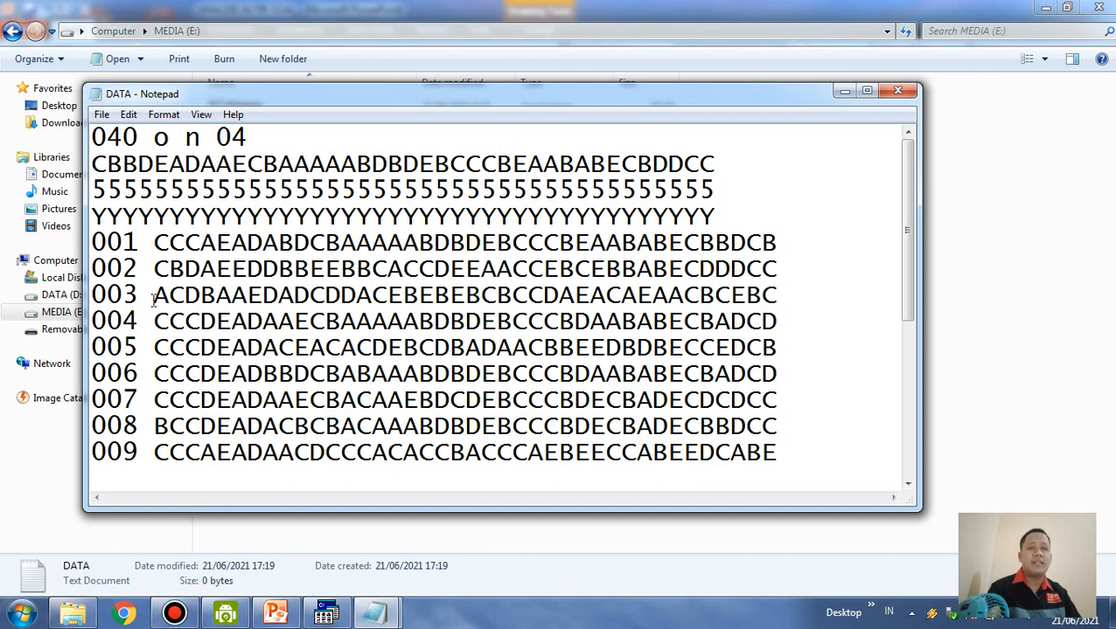
scroll(183, 350, "down", 4)
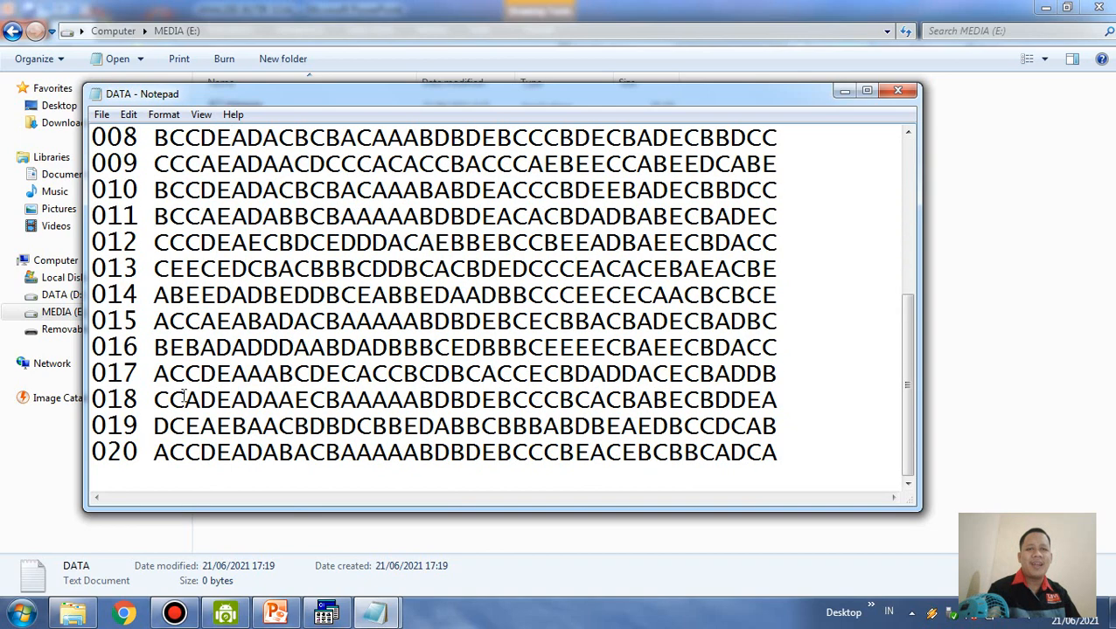
left_click(154, 452)
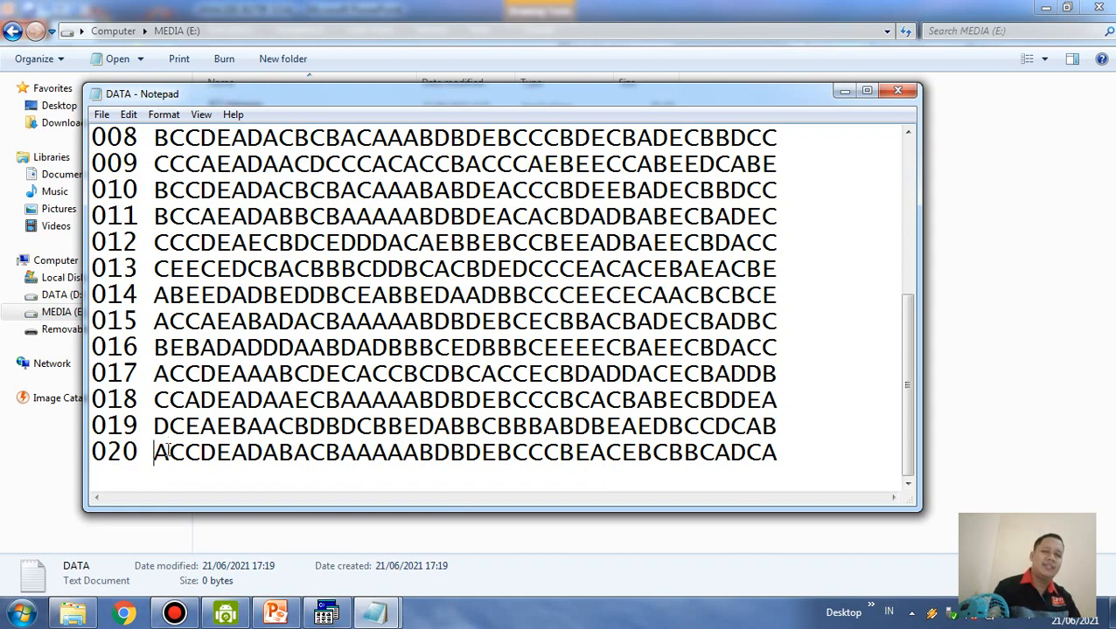
scroll(801, 418, "up", 4)
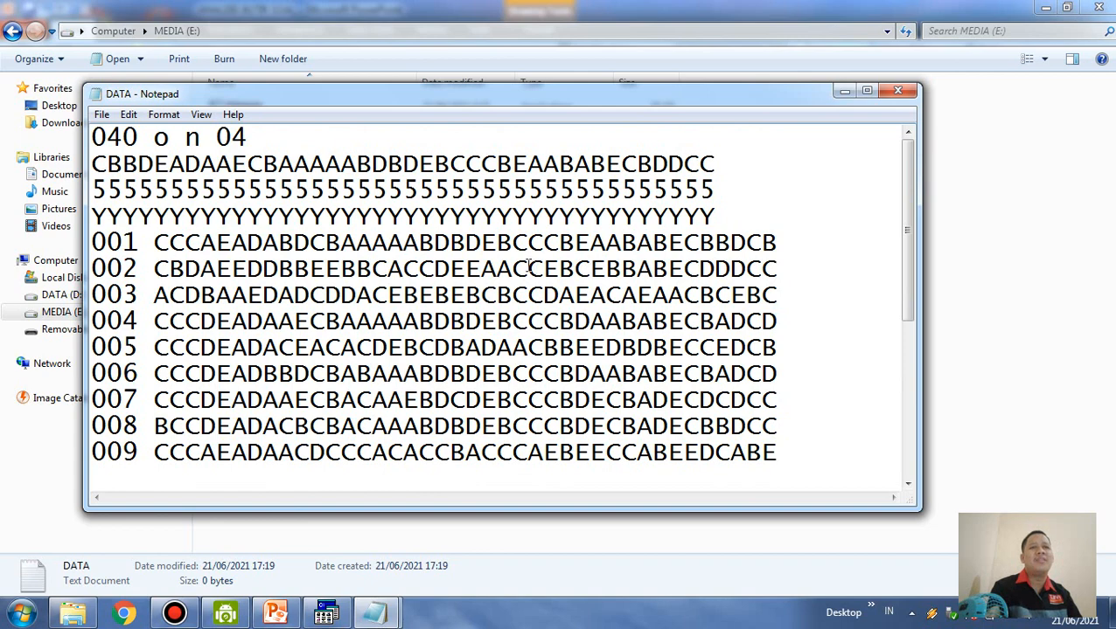
Save and close the DATA text file, and reopen it from drive E
key("ctrl+s")
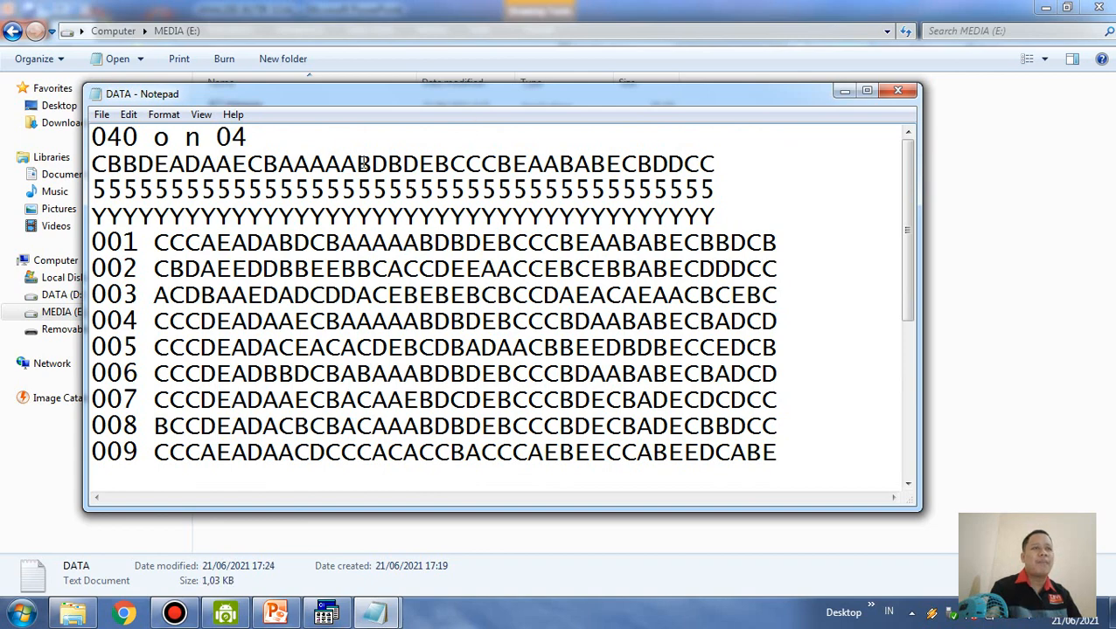
left_click(897, 91)
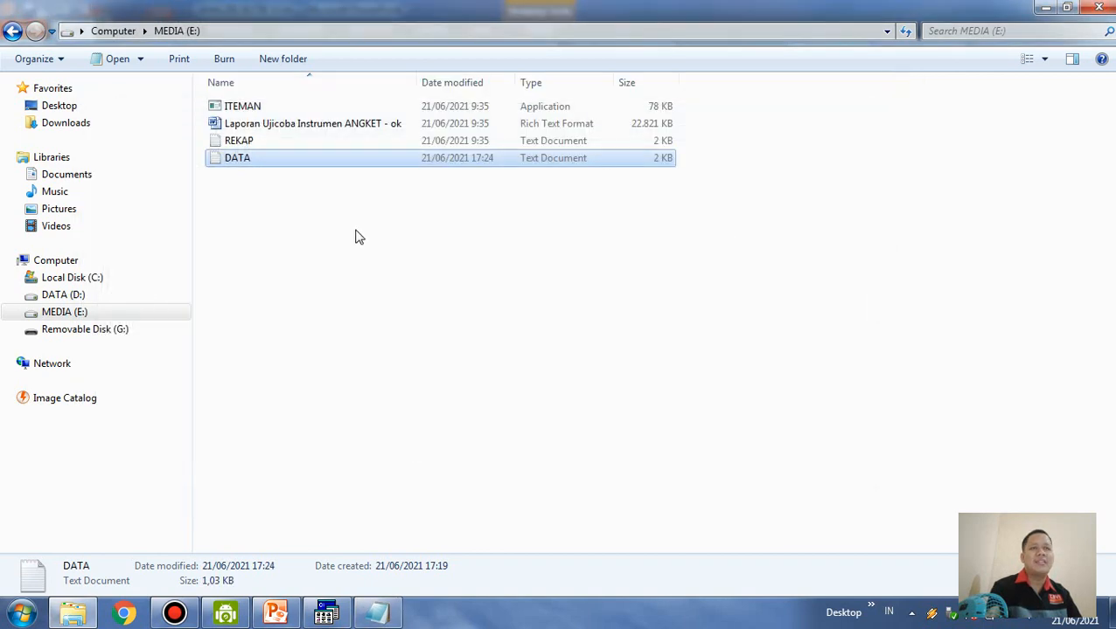
double_click(247, 158)
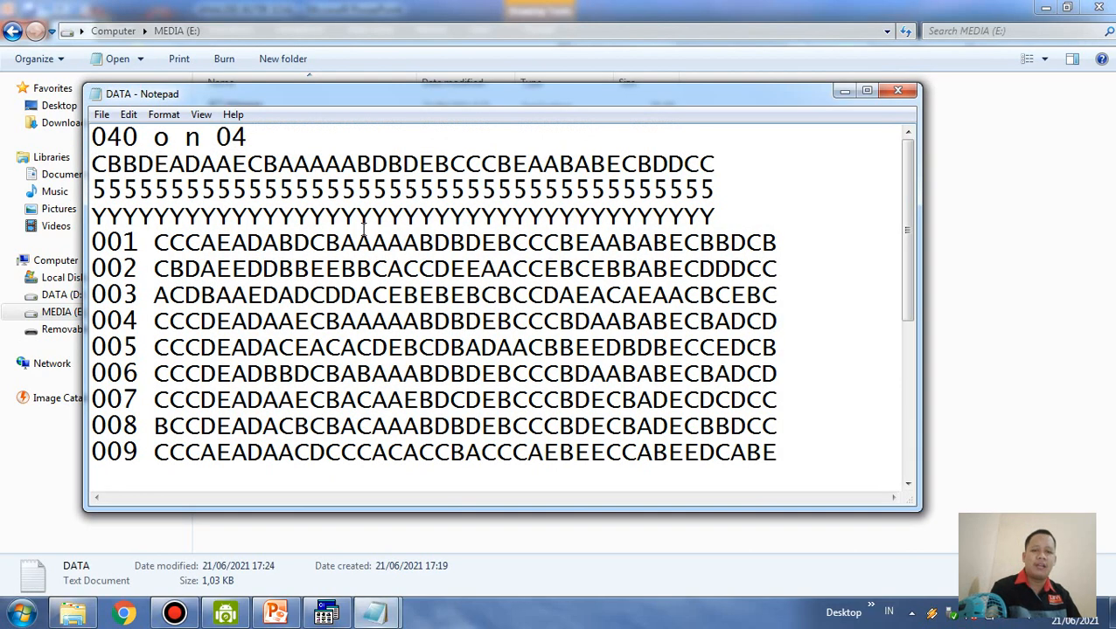
Select all text in the DATA file and set its font size to 10
key("ctrl+a")
left_click(166, 116)
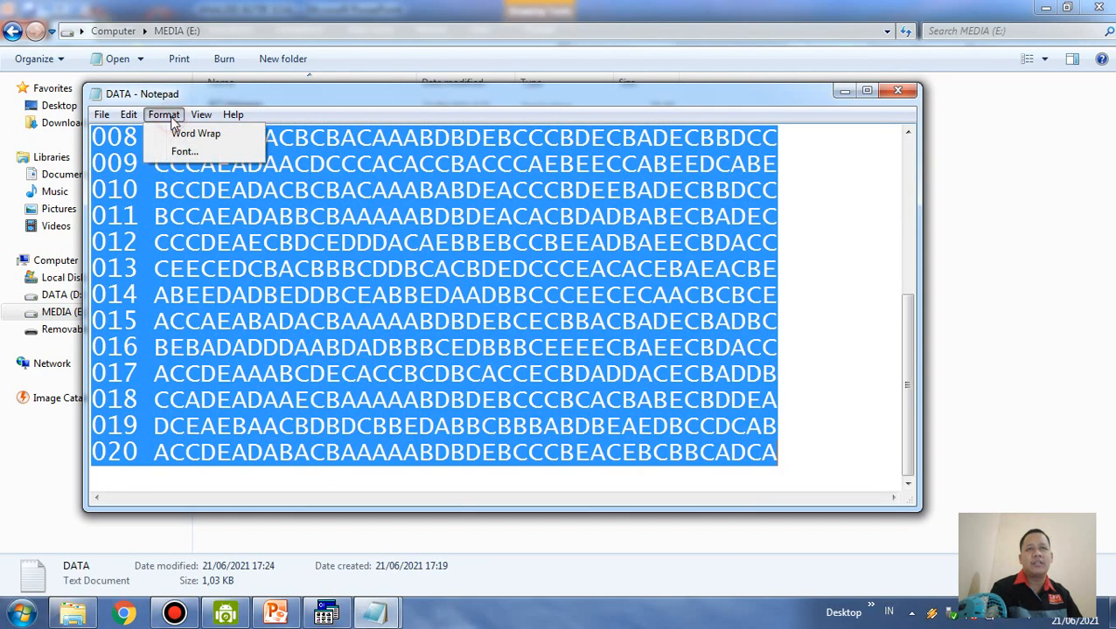
left_click(195, 149)
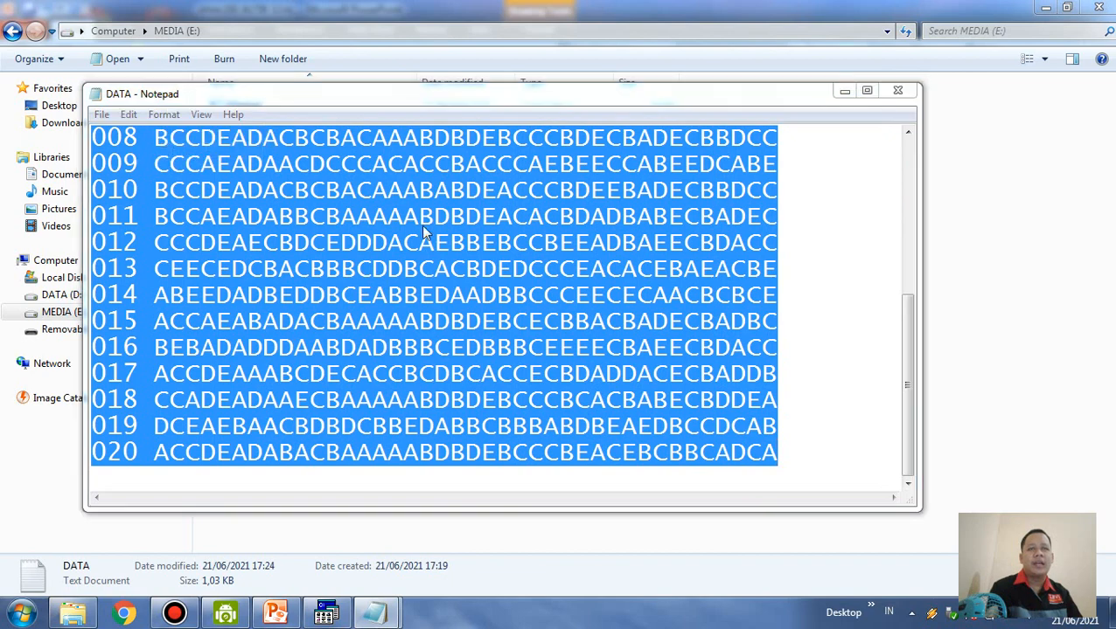
left_click_drag(443, 330, 437, 304)
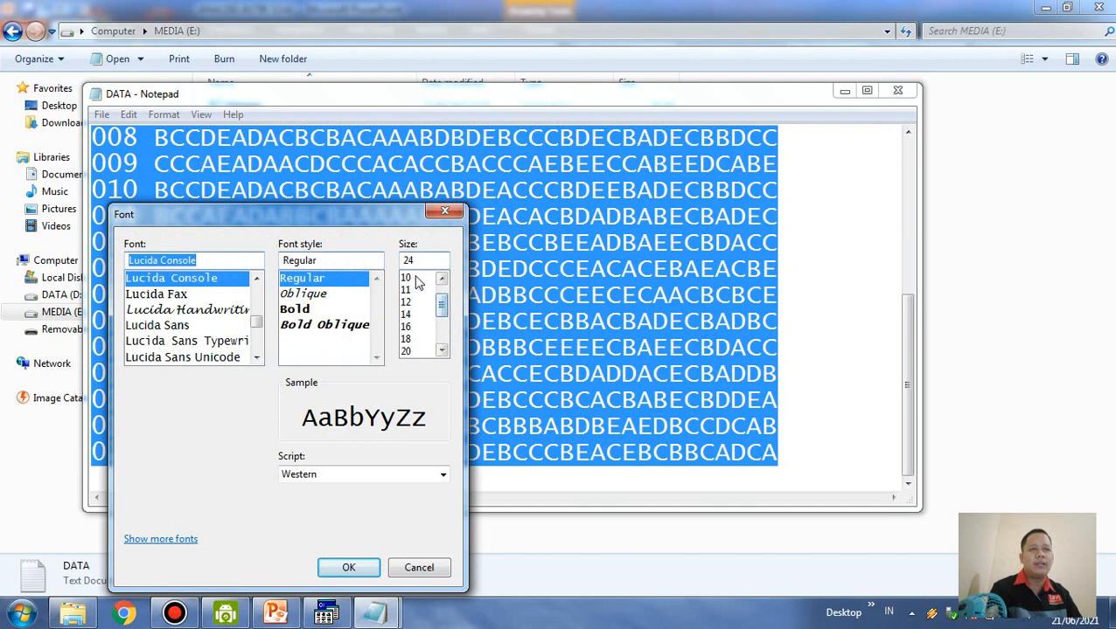
left_click(407, 278)
left_click(353, 567)
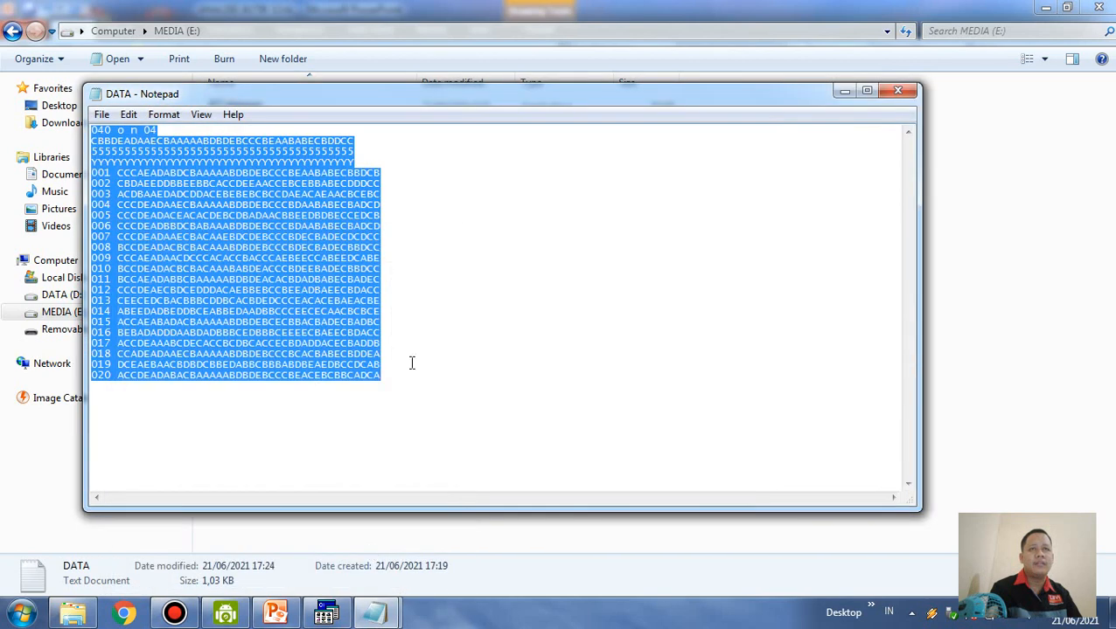
Set the font size of the DATA text to 12 and clear the selection
left_click(161, 119)
left_click(211, 154)
left_click(418, 303)
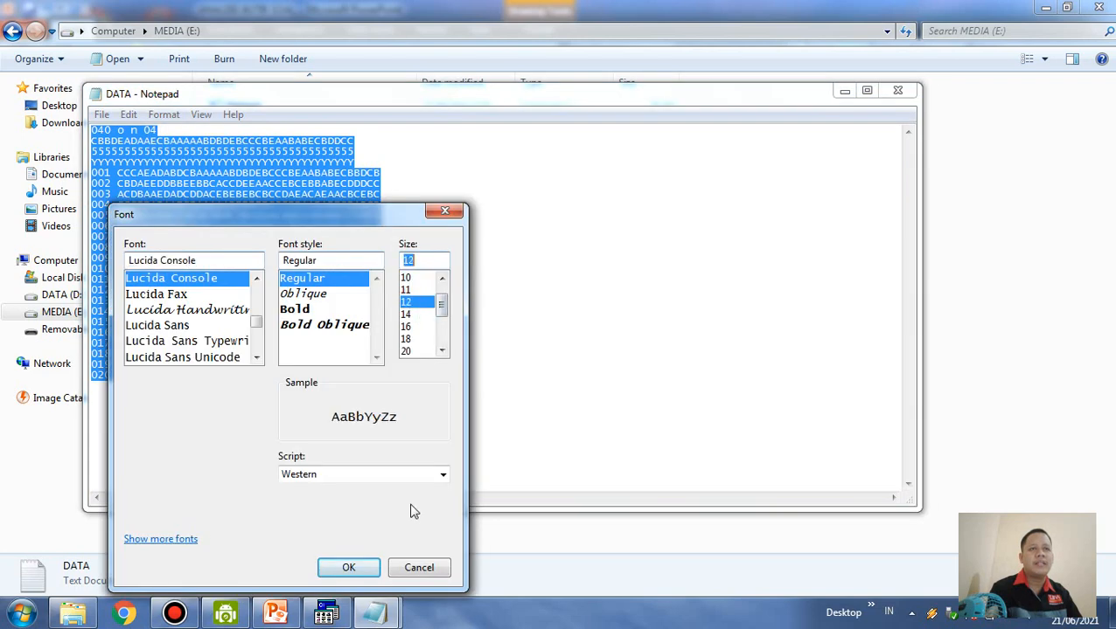
left_click(364, 570)
left_click(518, 347)
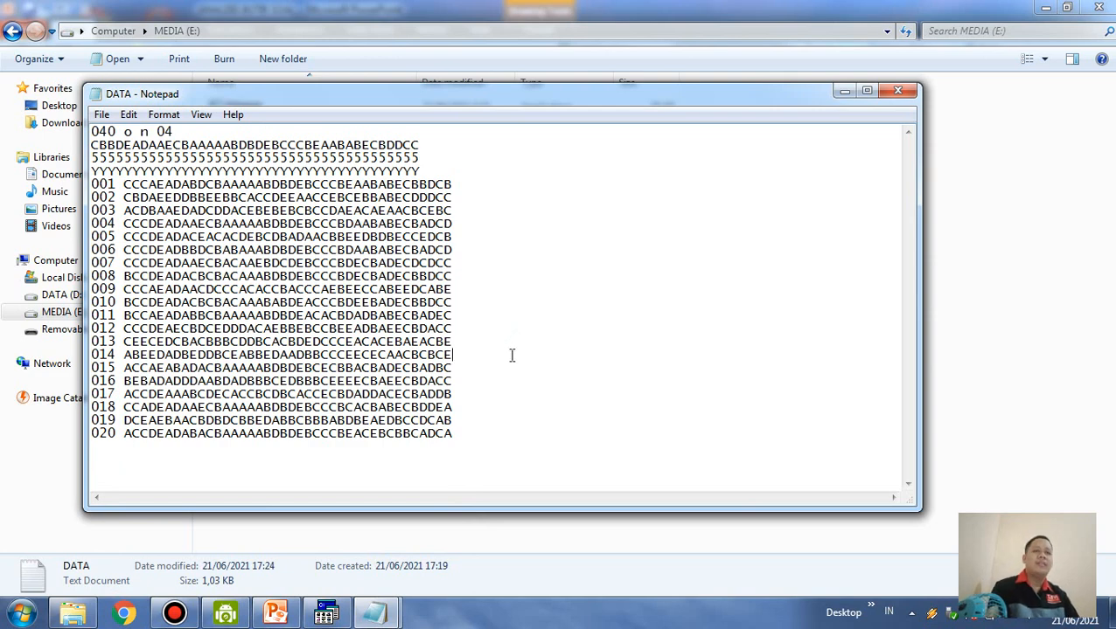
Save the DATA text file and close it
key("ctrl+s")
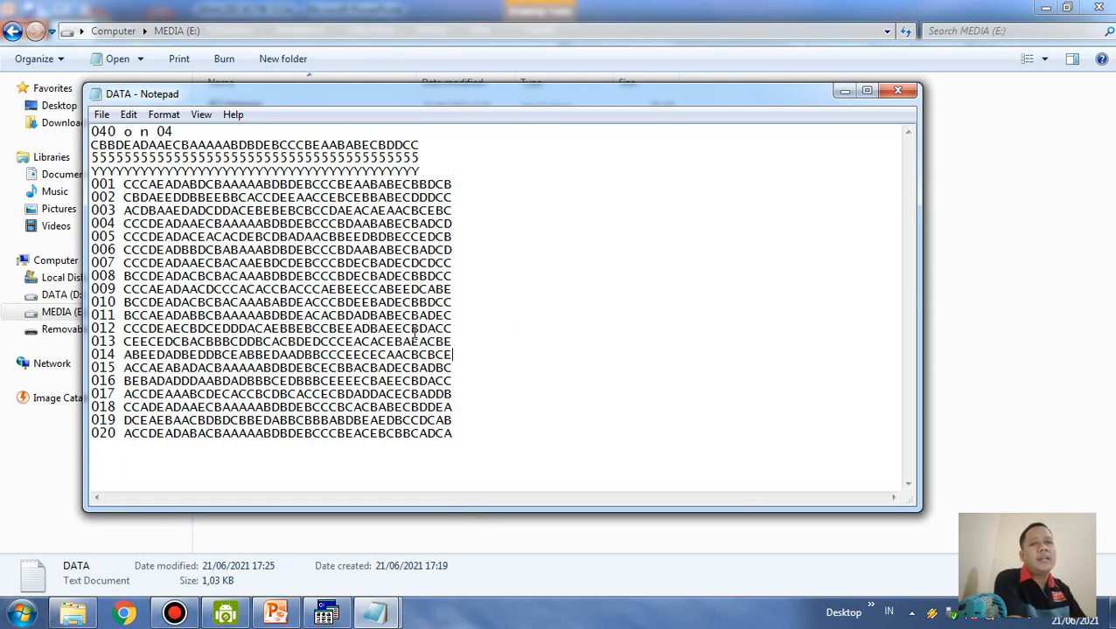
left_click(897, 91)
left_click(261, 214)
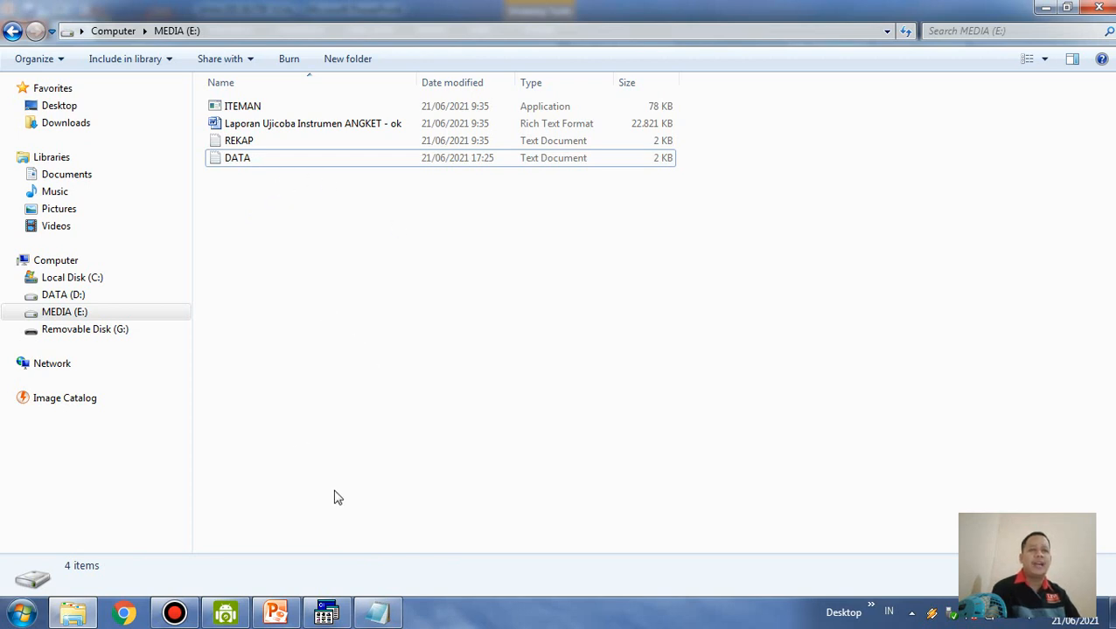
Close the ITEMAN window that is already running, launch ITEMAN again from drive E and move its window clear of the file list
left_click(329, 614)
left_click(792, 135)
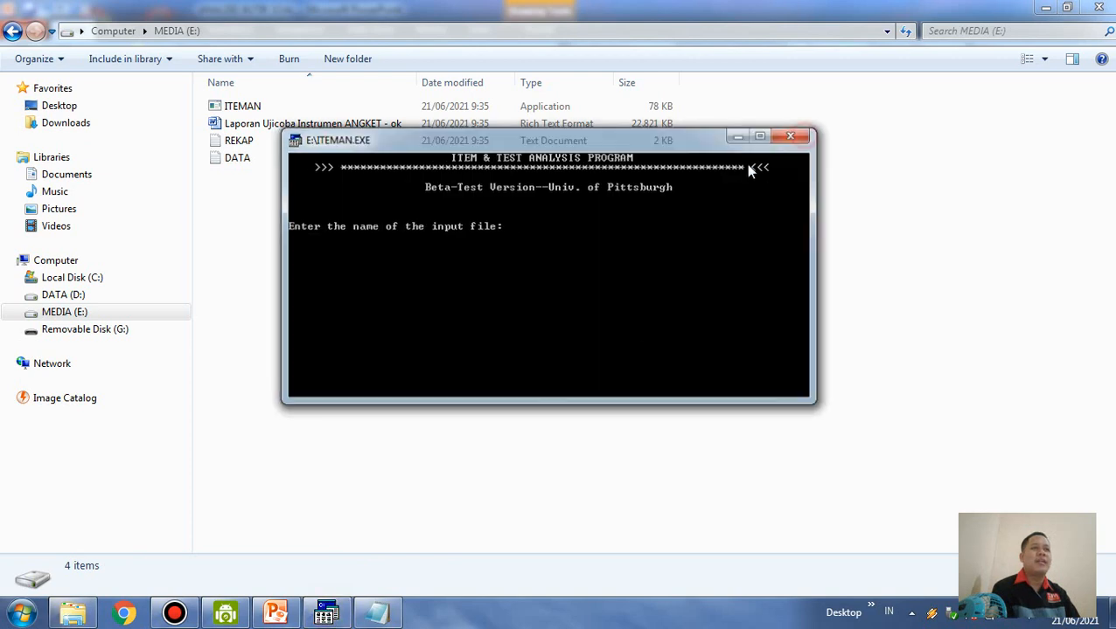
double_click(245, 106)
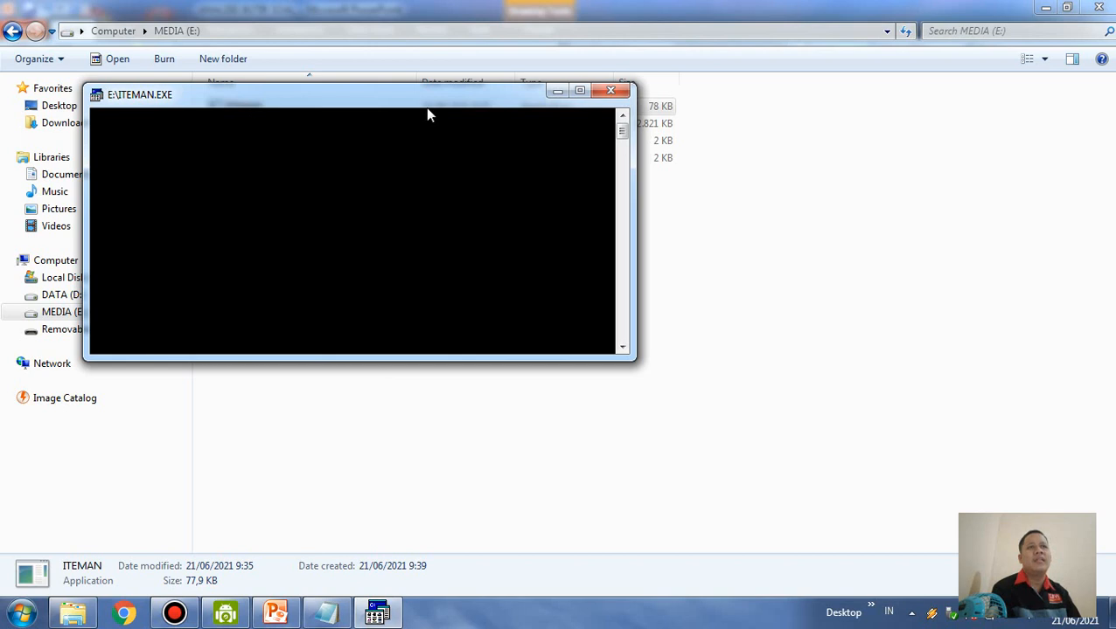
left_click_drag(422, 105, 557, 137)
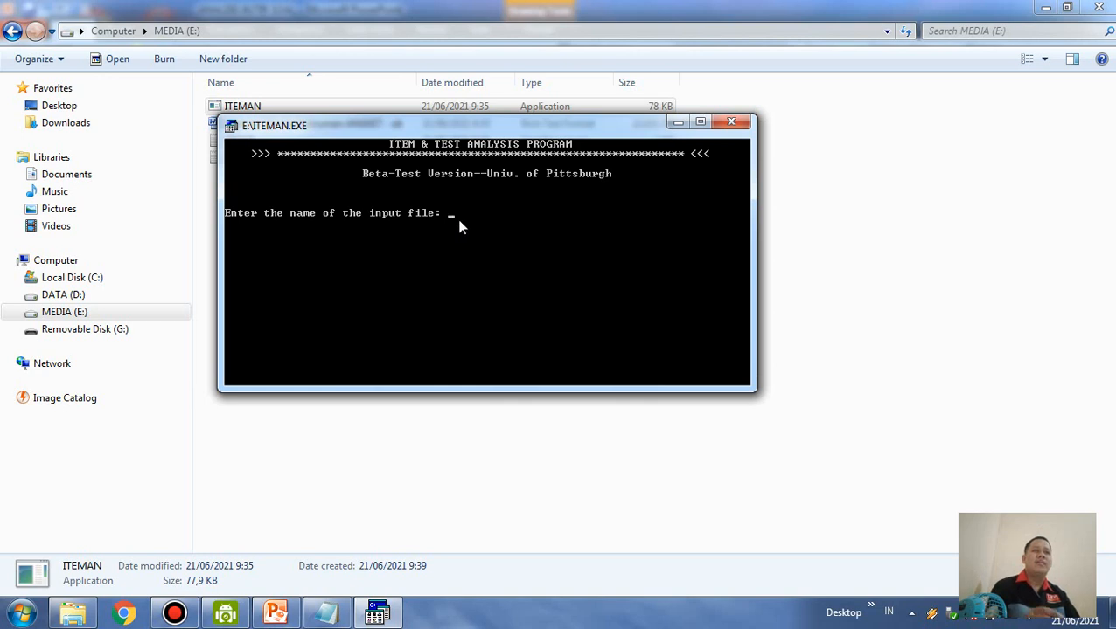
left_click_drag(452, 141, 562, 199)
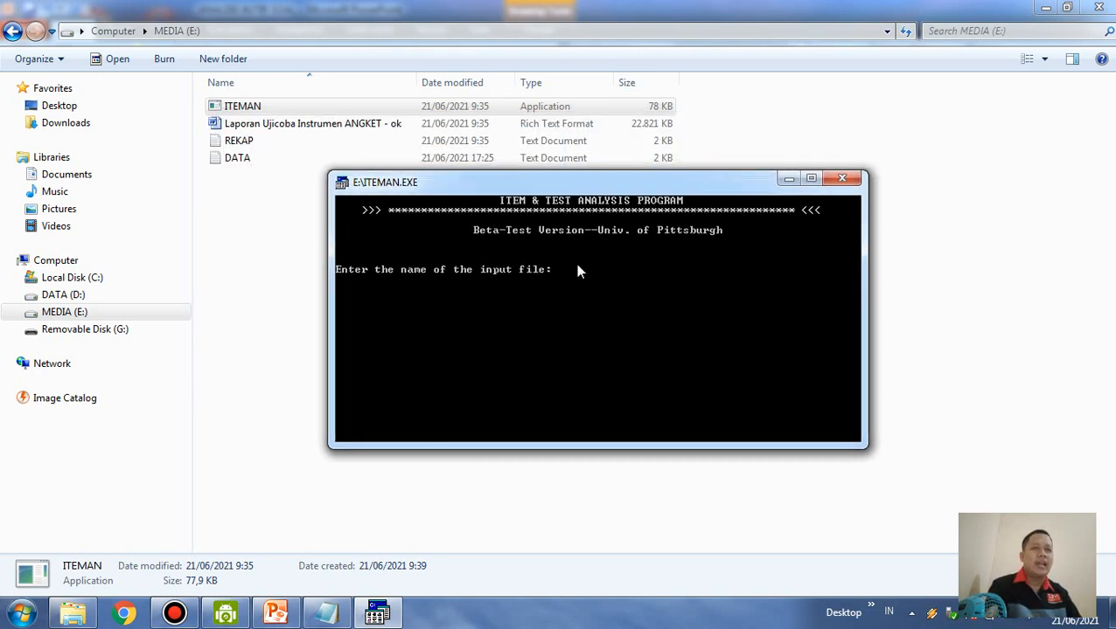
Check the data file's name in the folder and enter DATA.TXT as ITEMAN's input file
left_click(246, 172)
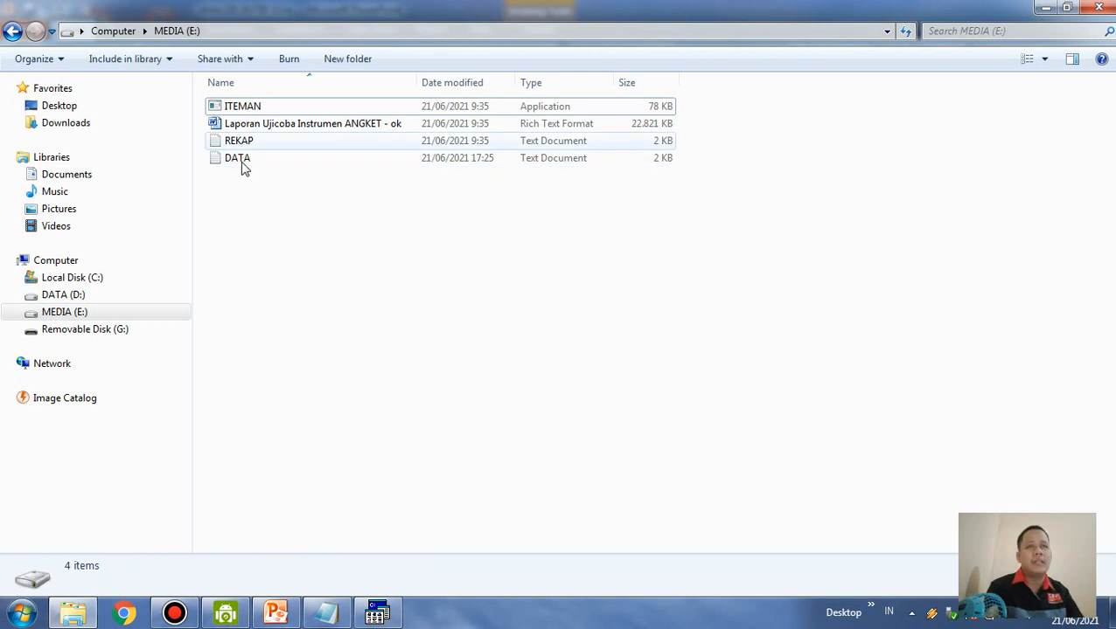
left_click(241, 164)
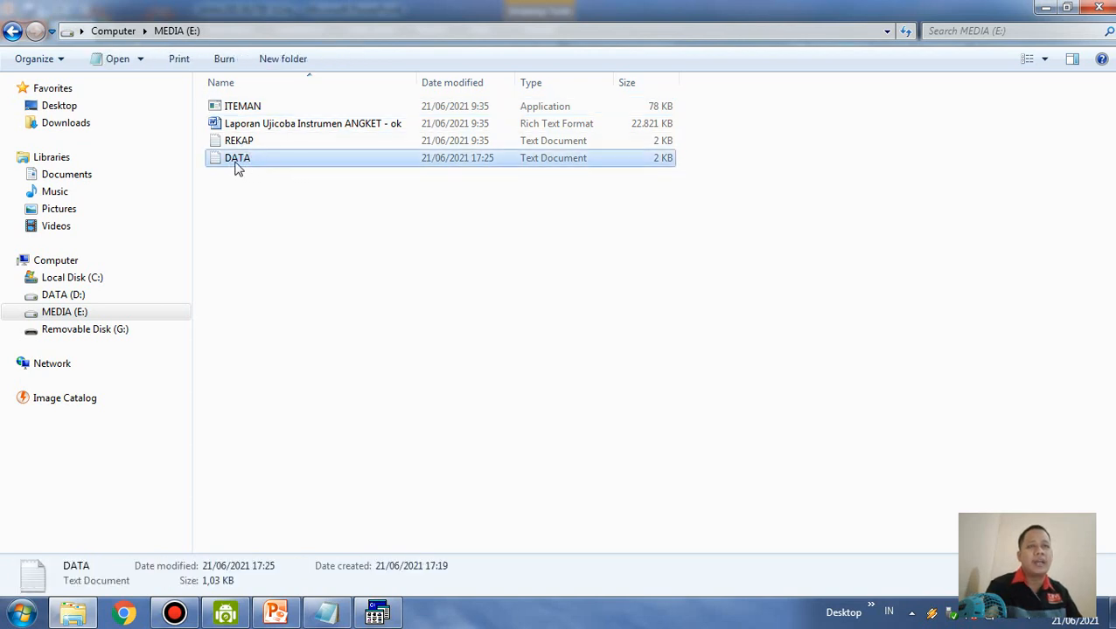
left_click(376, 612)
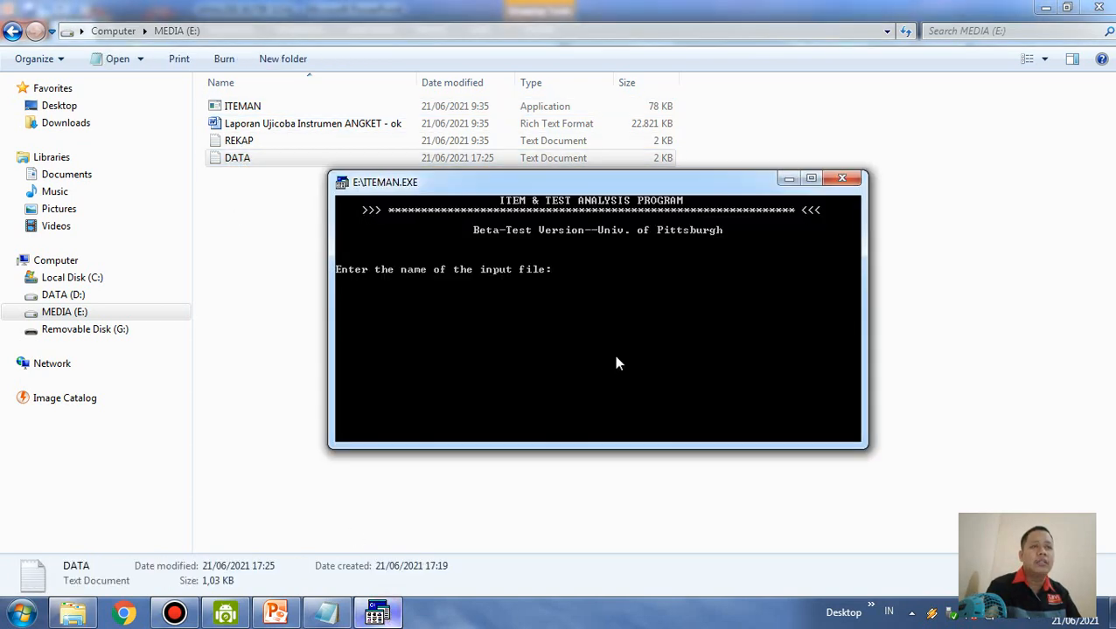
type("DATA.TXT")
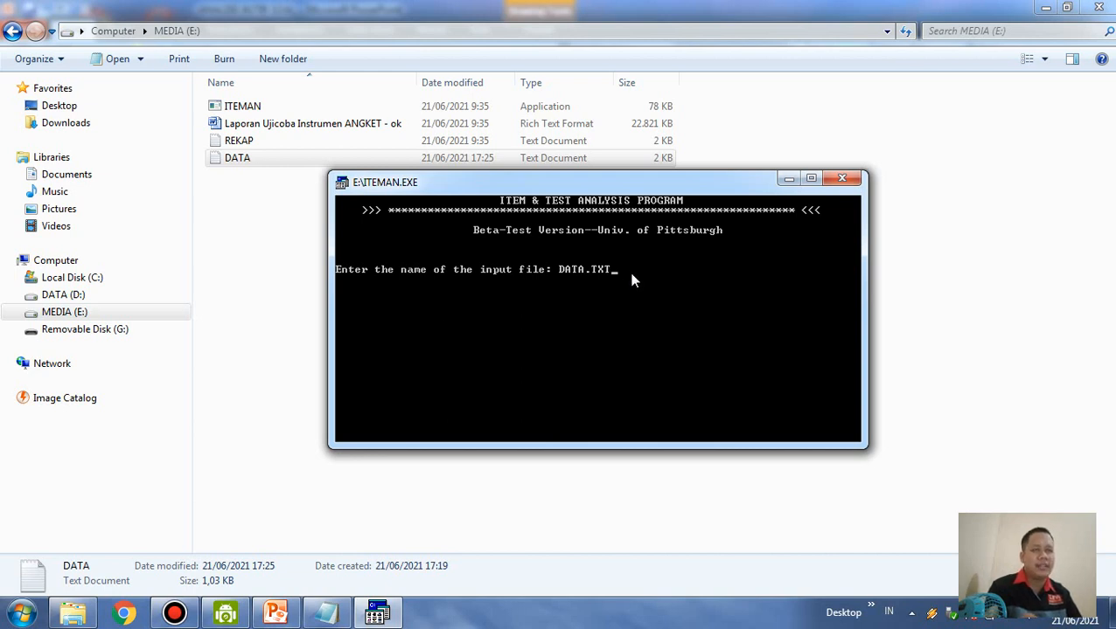
key("Return")
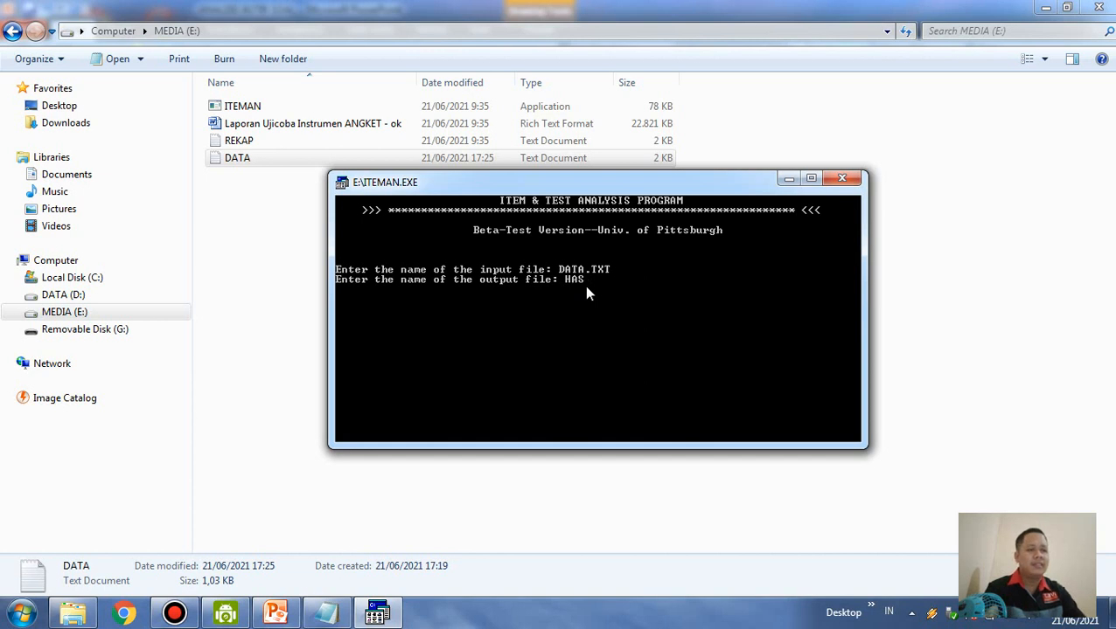
Name the output file HASIL.TXT and answer Y to have the scores written to a file
type("L")
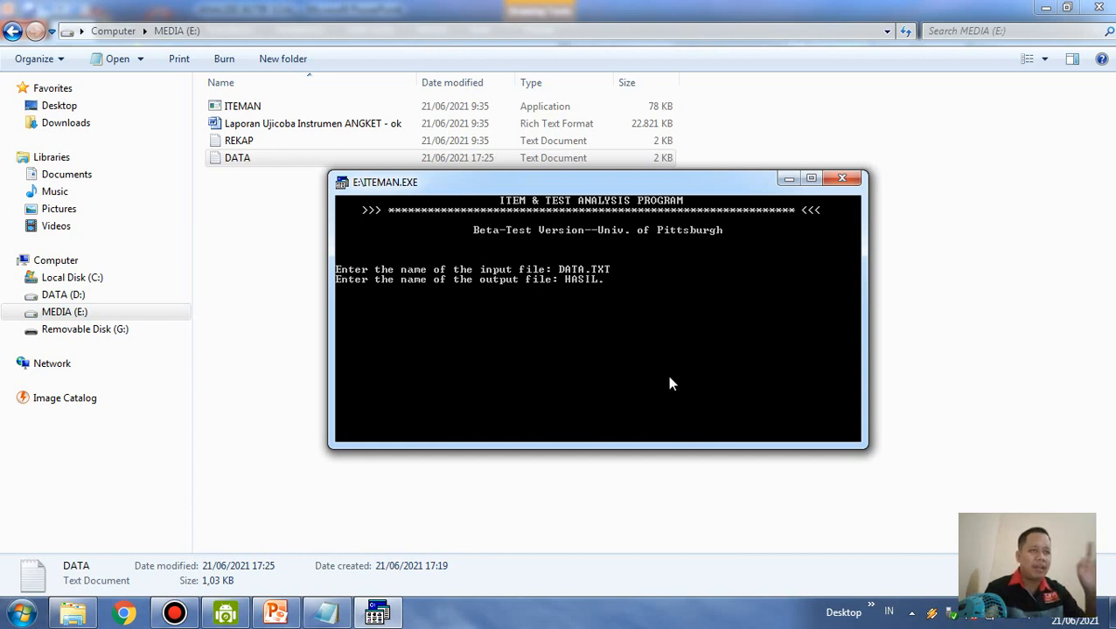
type(".TXT")
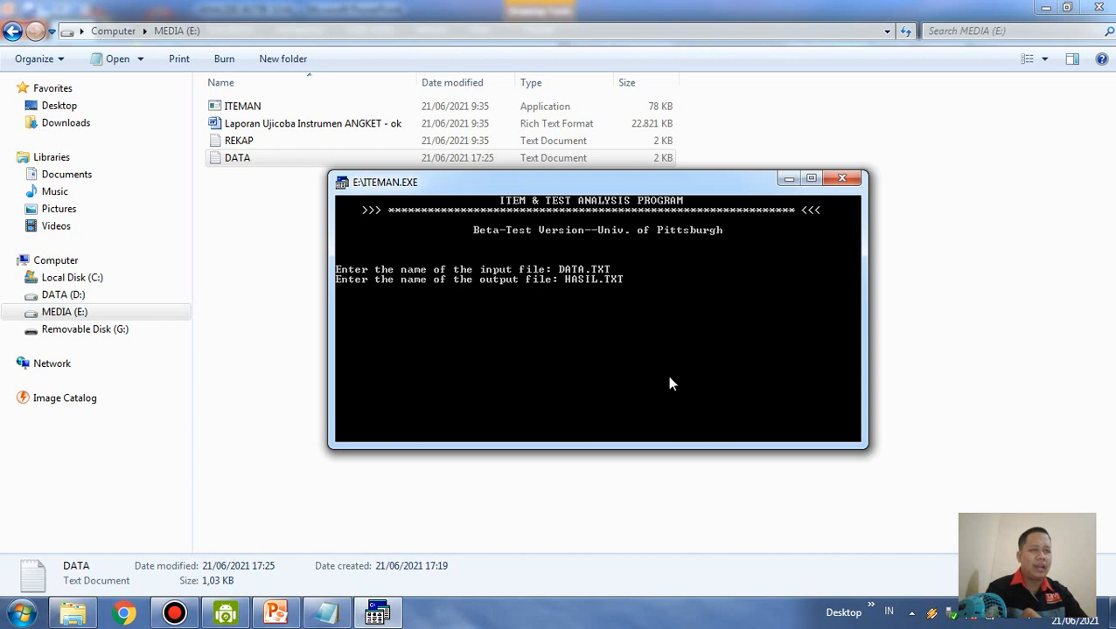
key("Return")
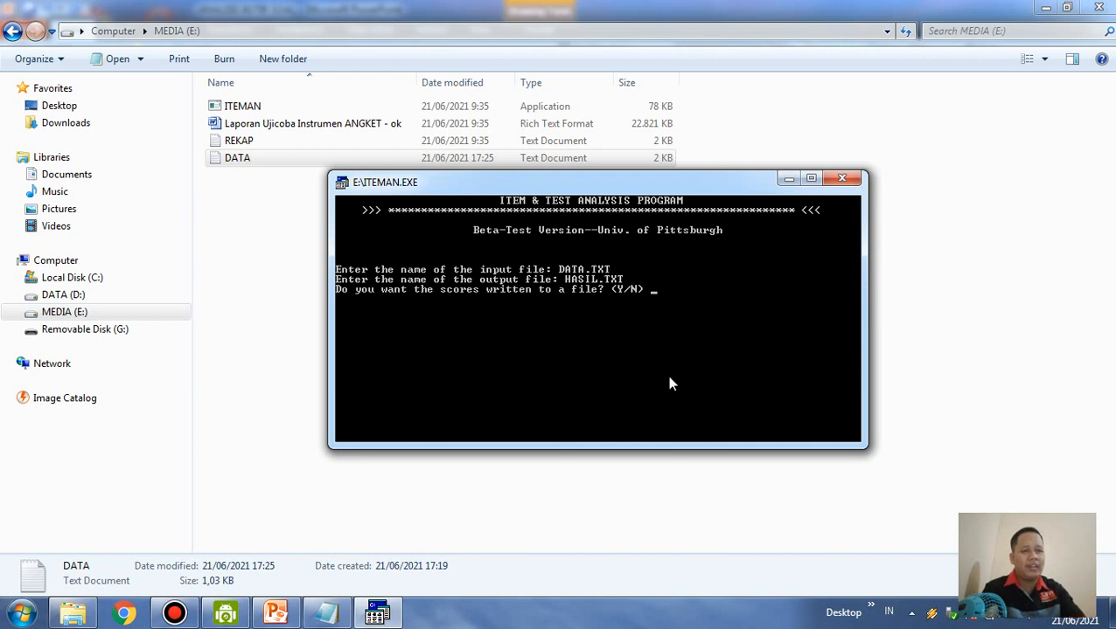
type("Y")
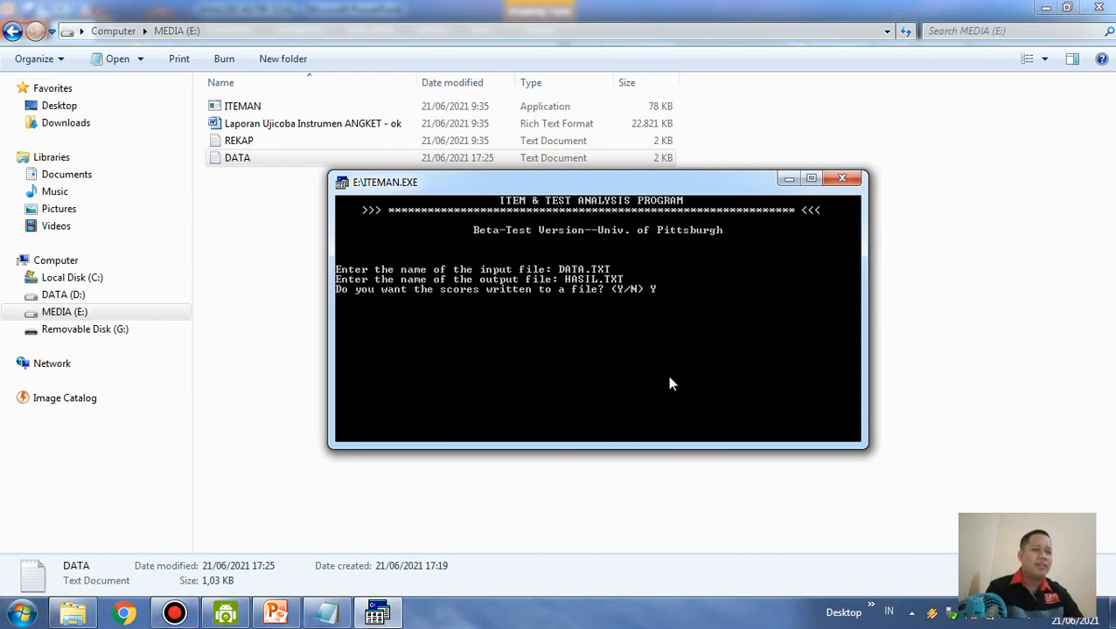
key("Return")
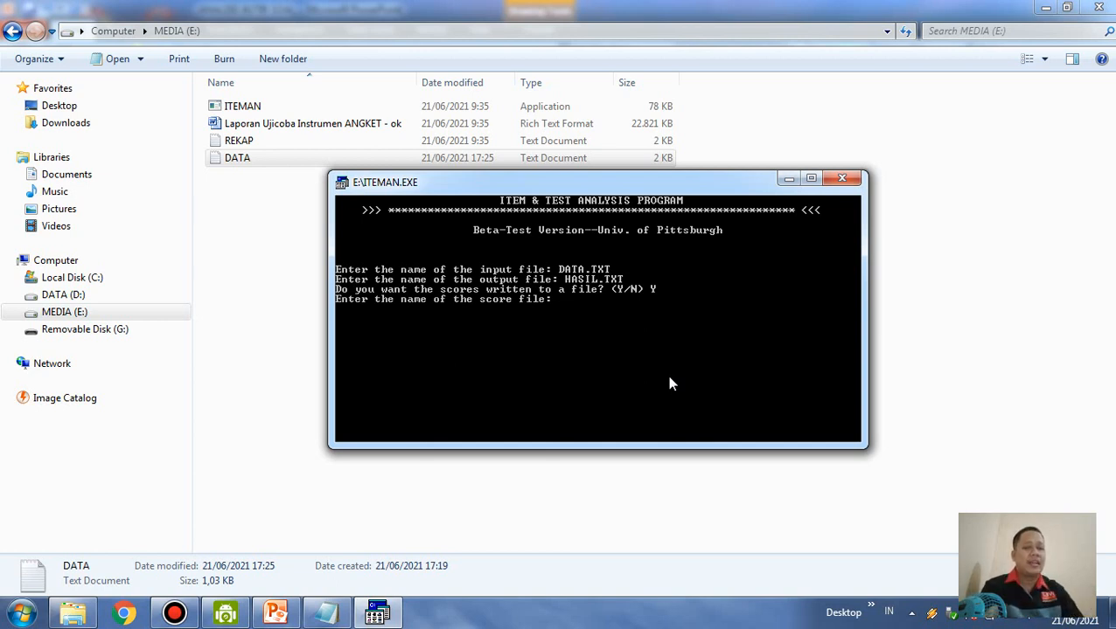
Name the score file SKOR.TXT and run the ITEMAN analysis
type("SKOR")
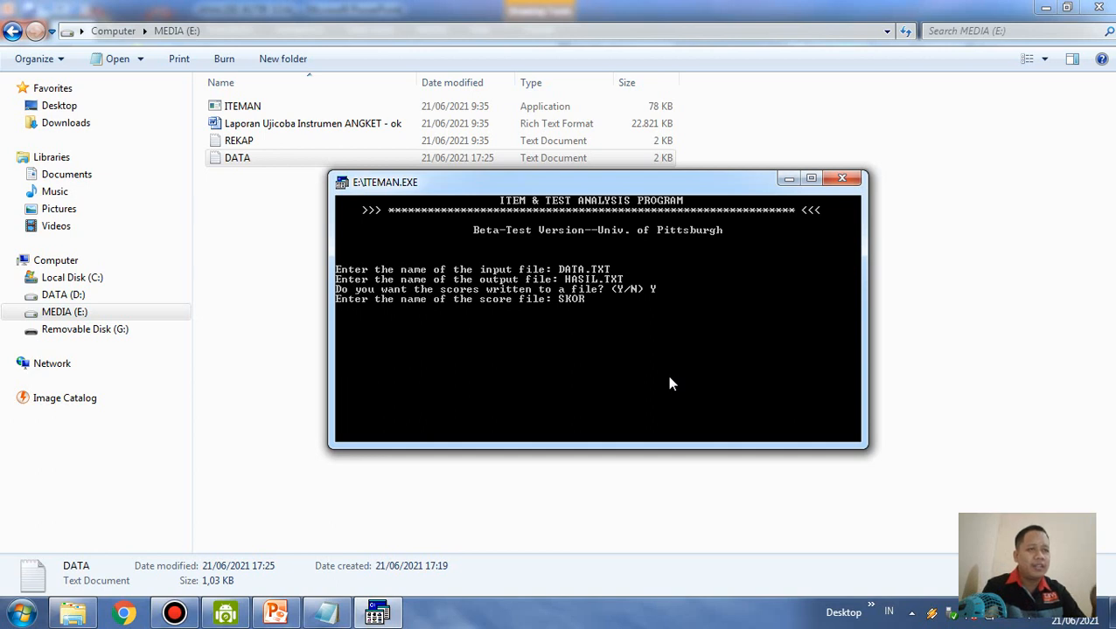
type(".TXT")
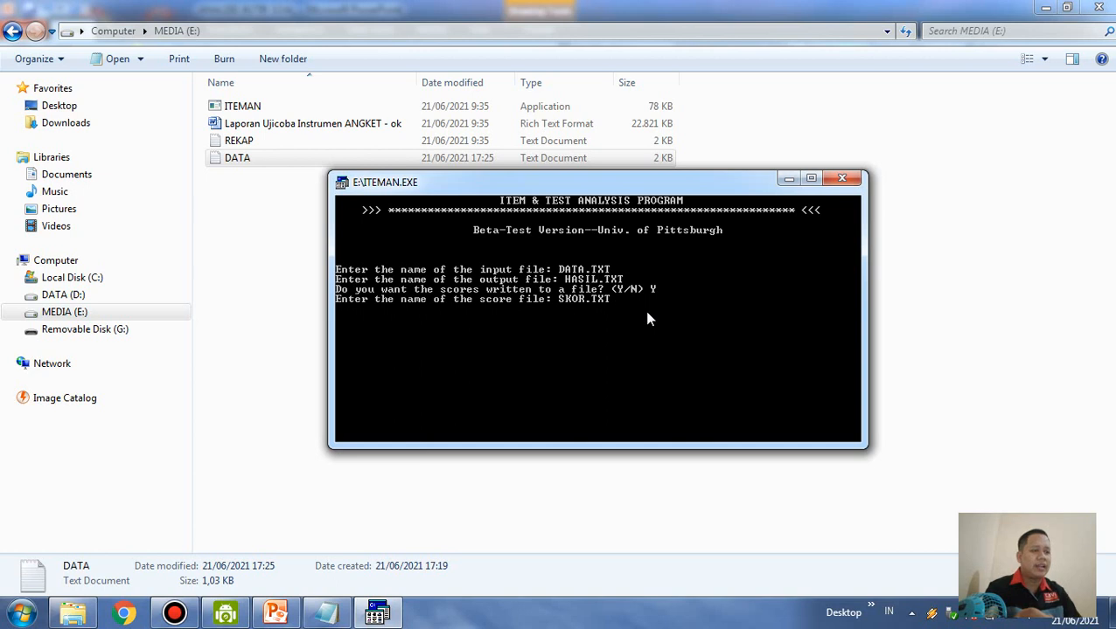
key("Return")
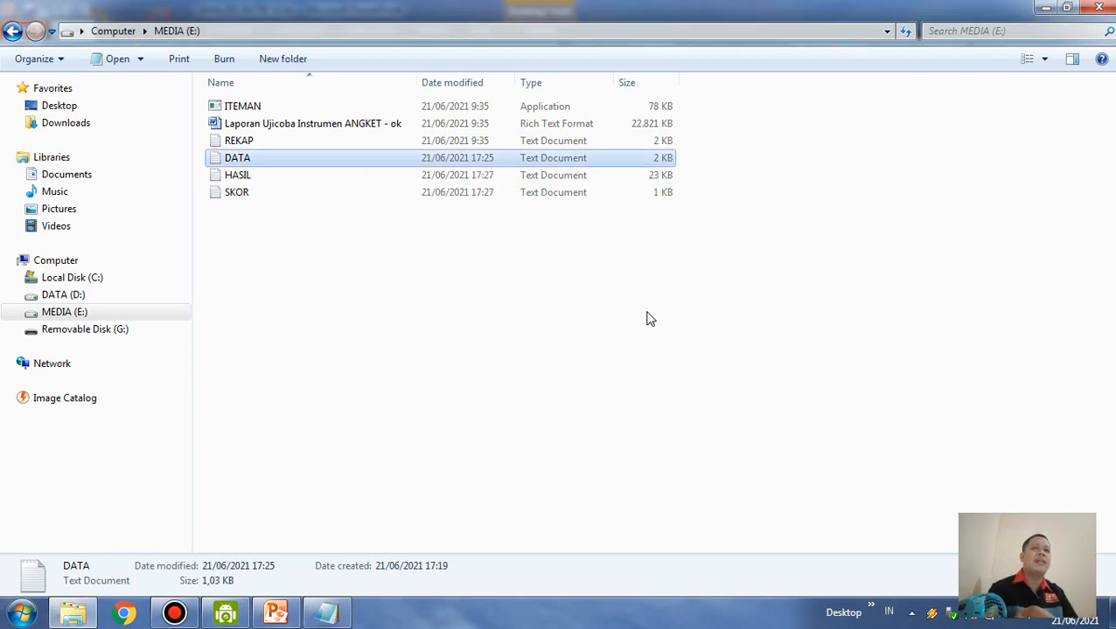
Locate the new HASIL and SKOR files on drive E and open SKOR
left_click(403, 318)
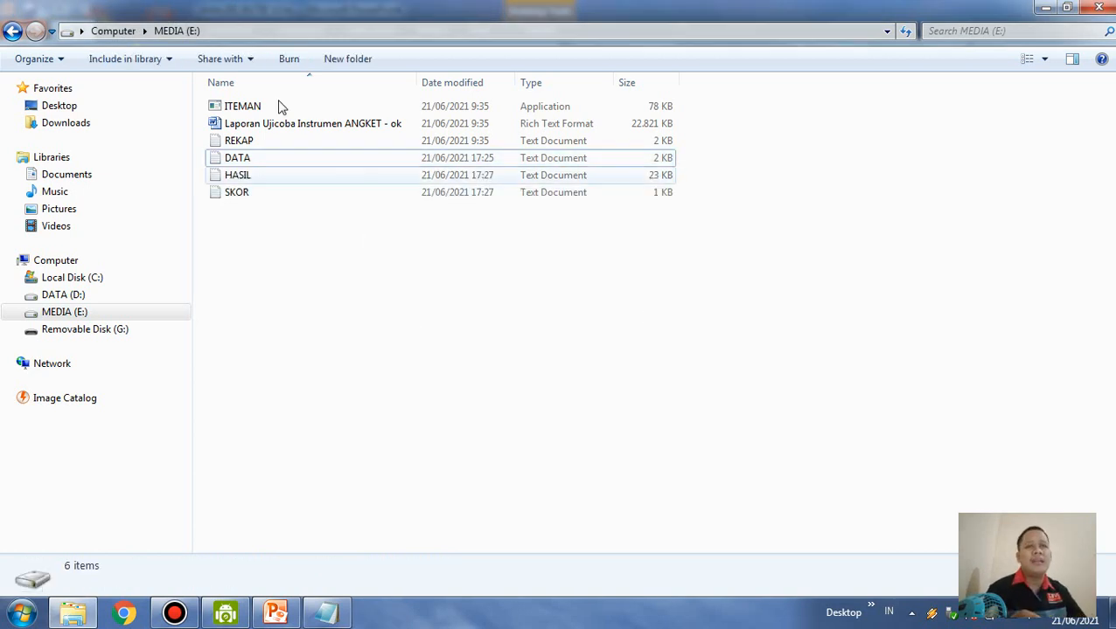
left_click(248, 176)
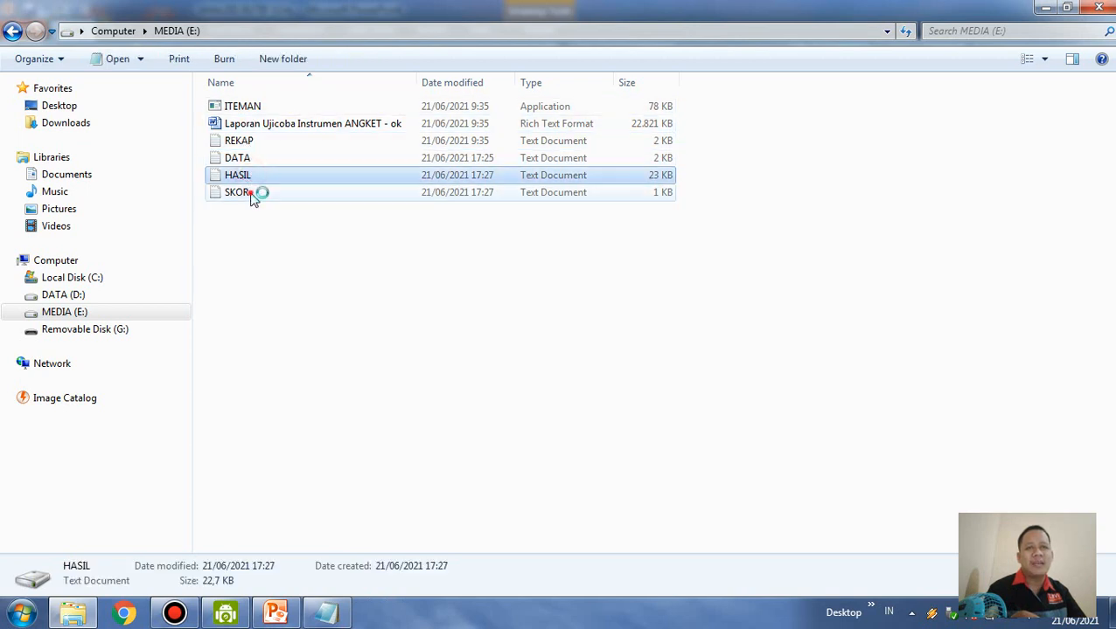
left_click(251, 194)
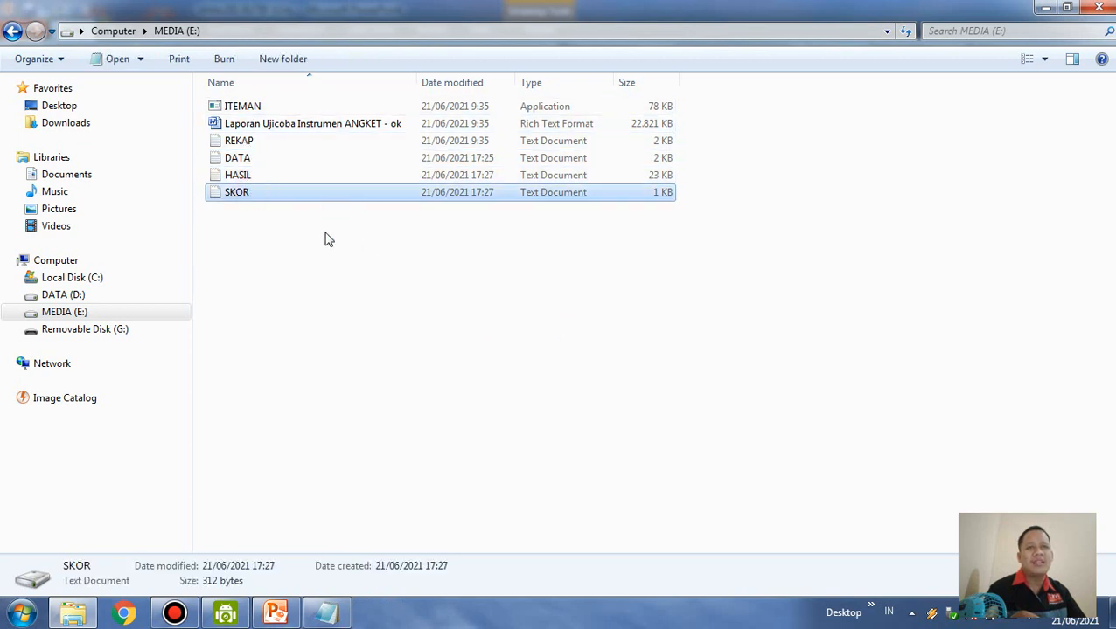
left_click(254, 199)
double_click(254, 198)
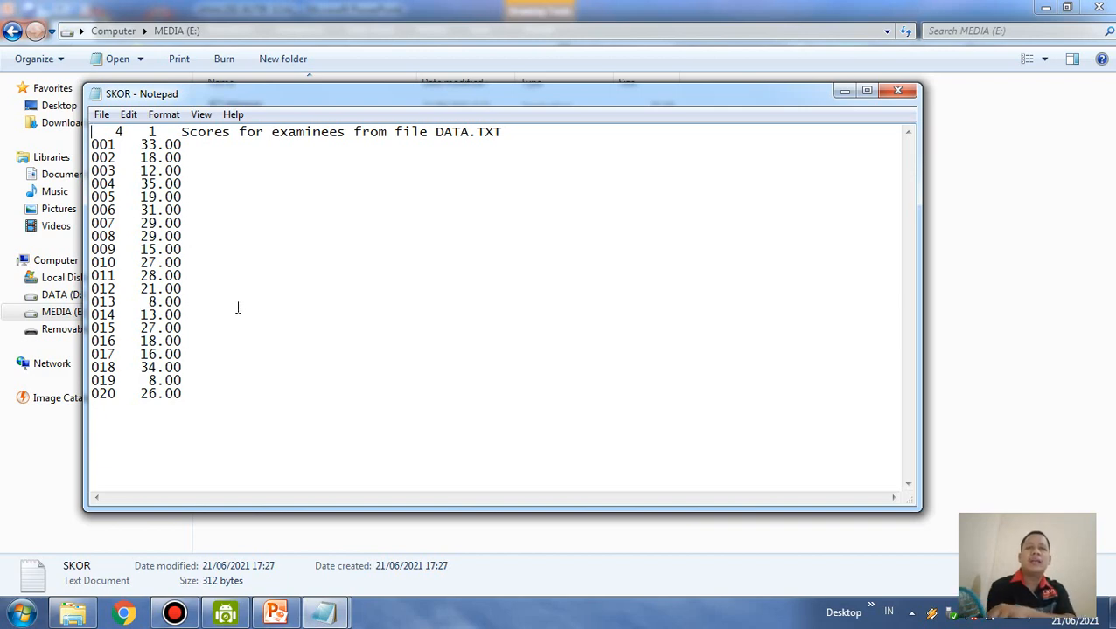
Set the font size of the SKOR text to 24
key("ctrl+a")
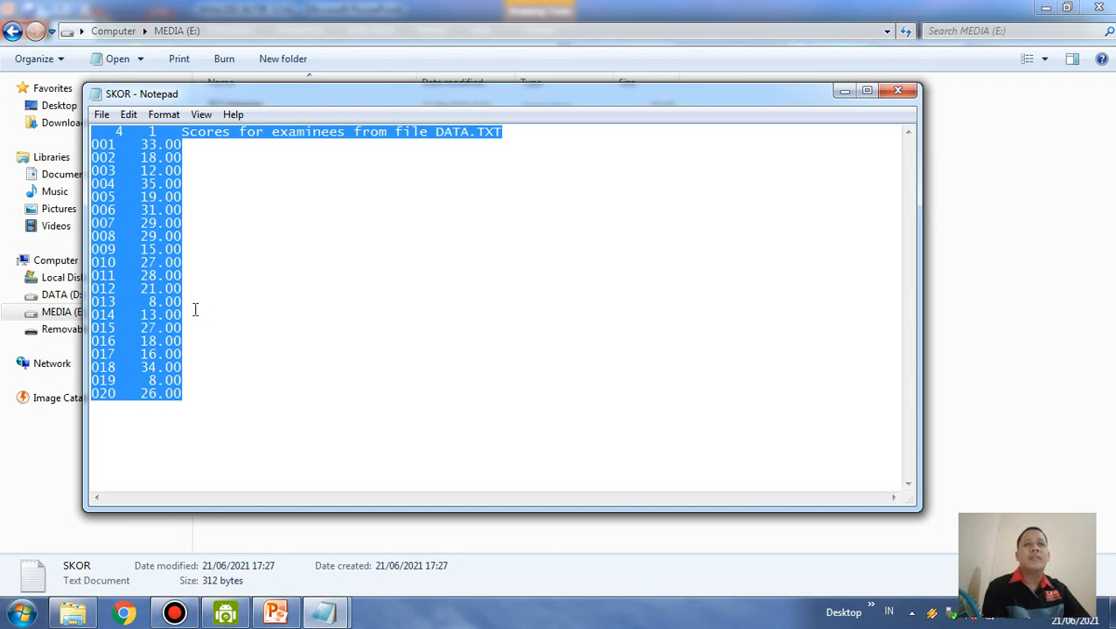
left_click(164, 115)
left_click(206, 152)
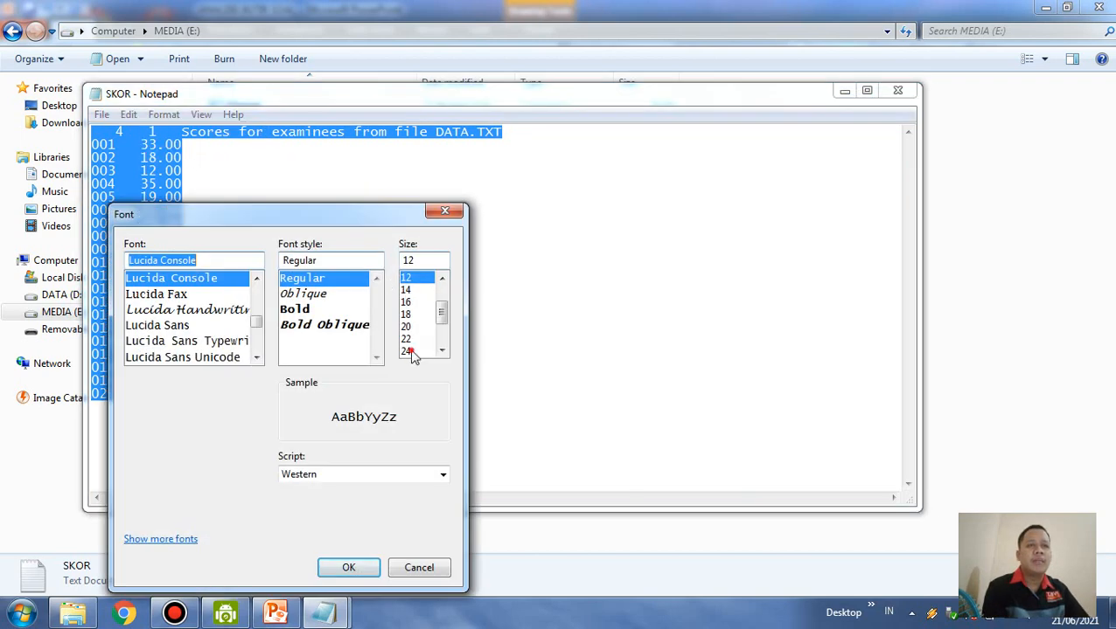
left_click(410, 351)
left_click(354, 568)
left_click(414, 302)
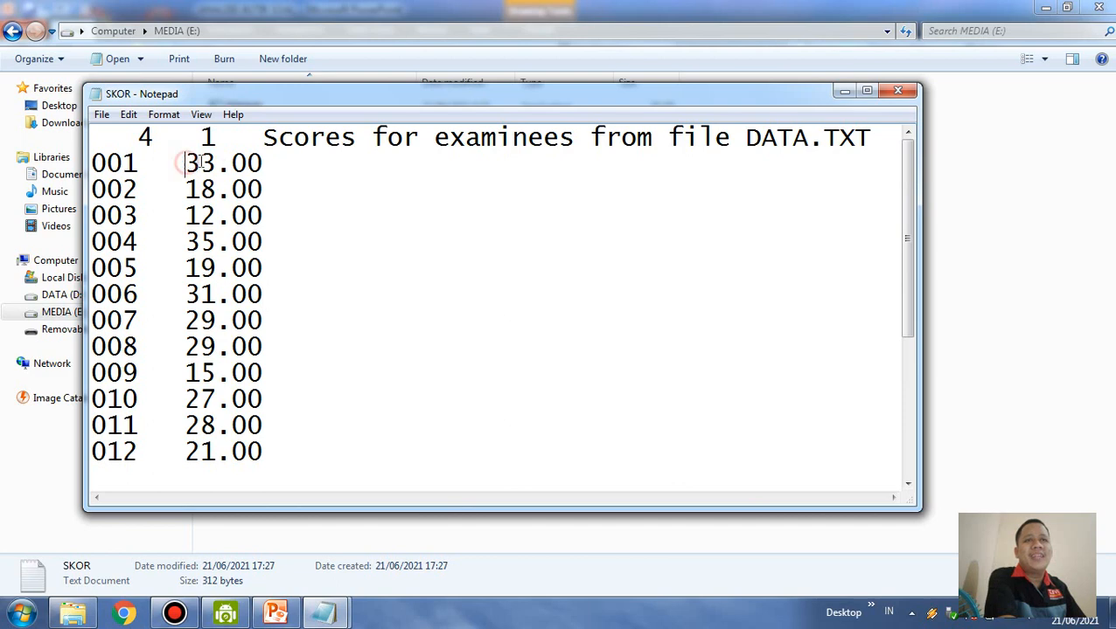
Examine the examinees' scores in SKOR from number 001 to 020 and close the file
left_click_drag(186, 162, 262, 163)
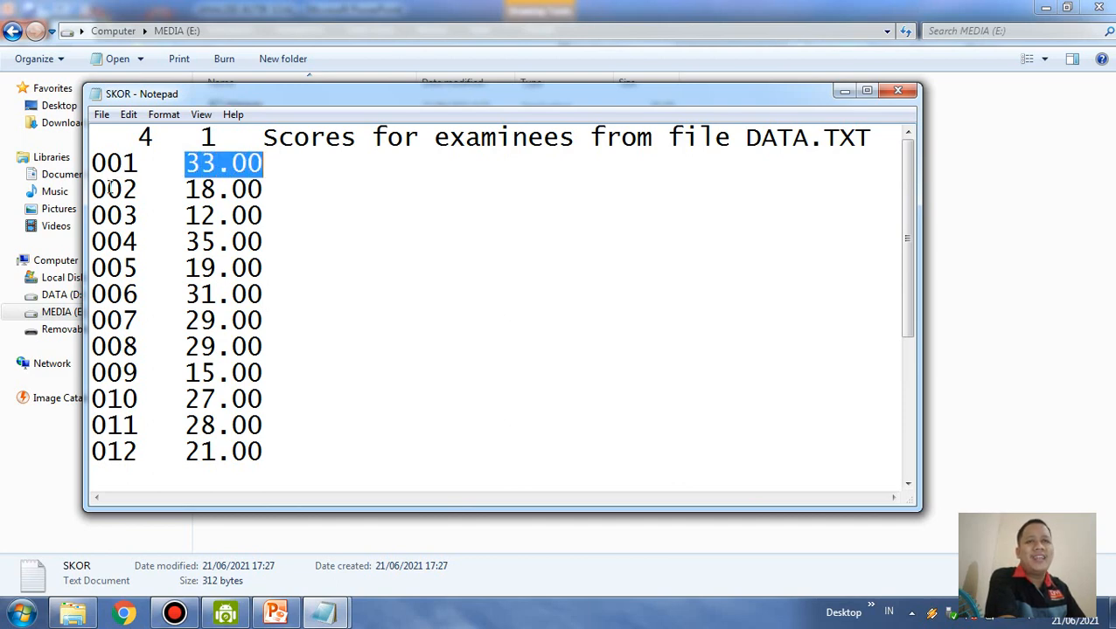
left_click_drag(106, 189, 138, 189)
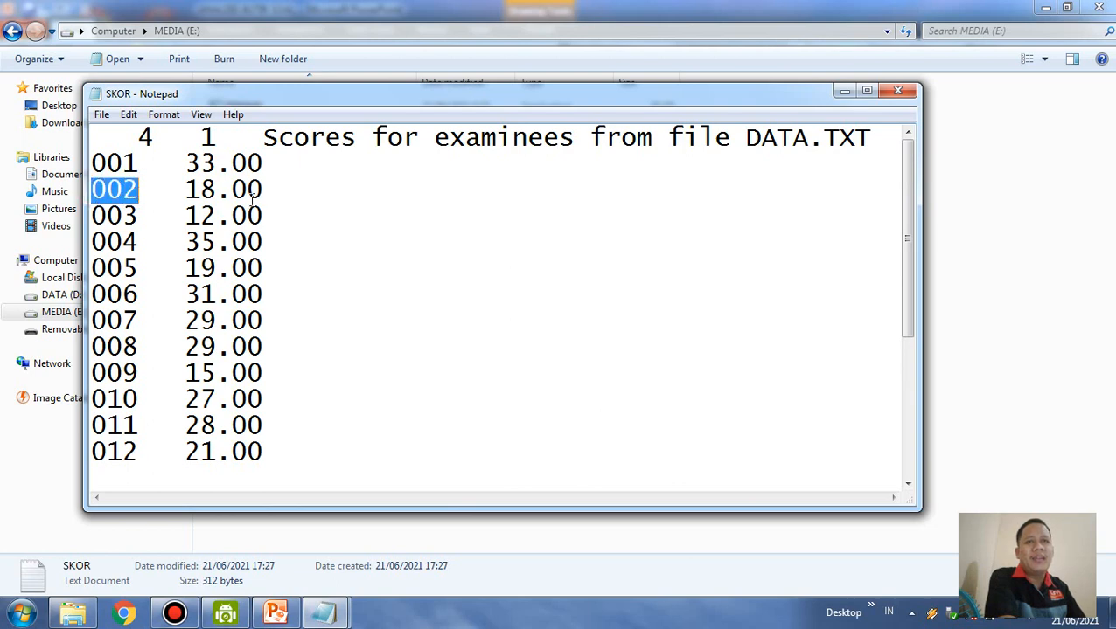
left_click(184, 190)
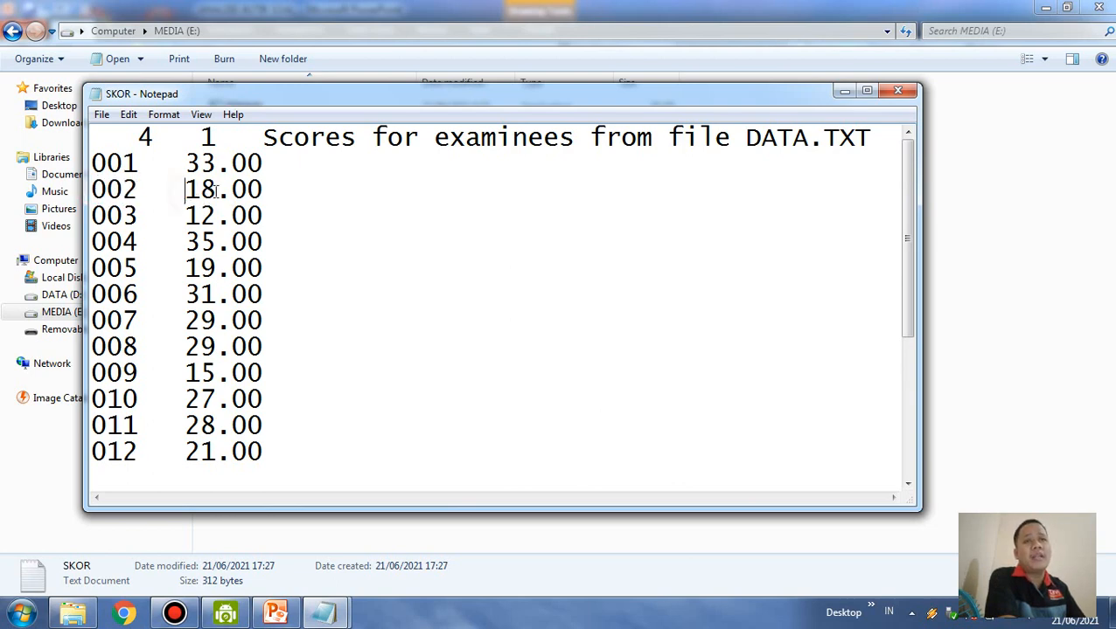
left_click(215, 191, "shift")
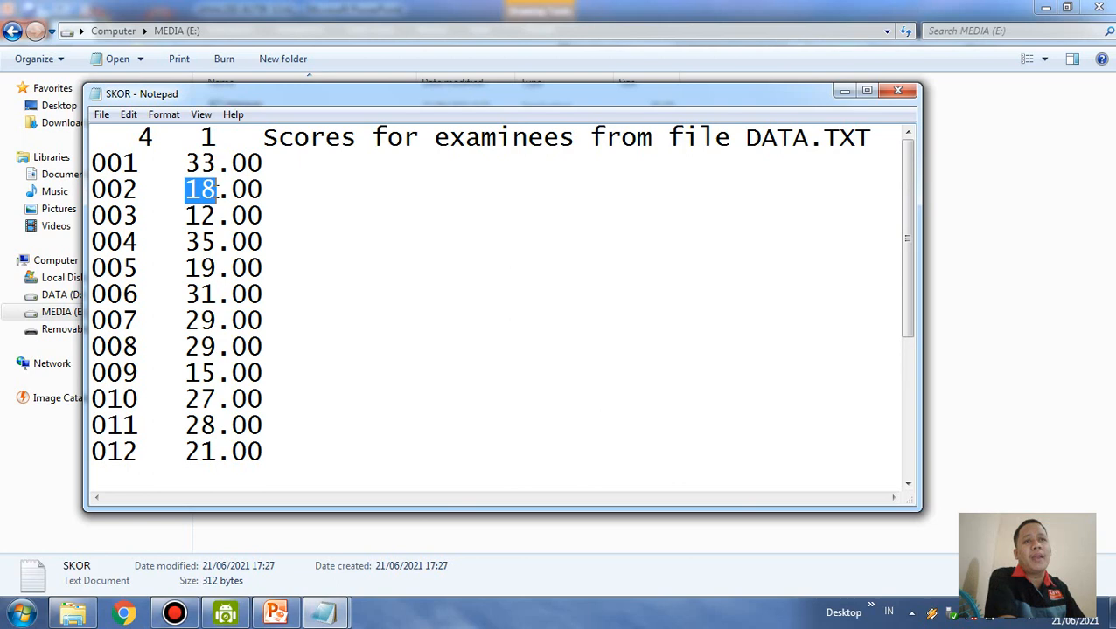
left_click(200, 188)
scroll(196, 428, "down", 3)
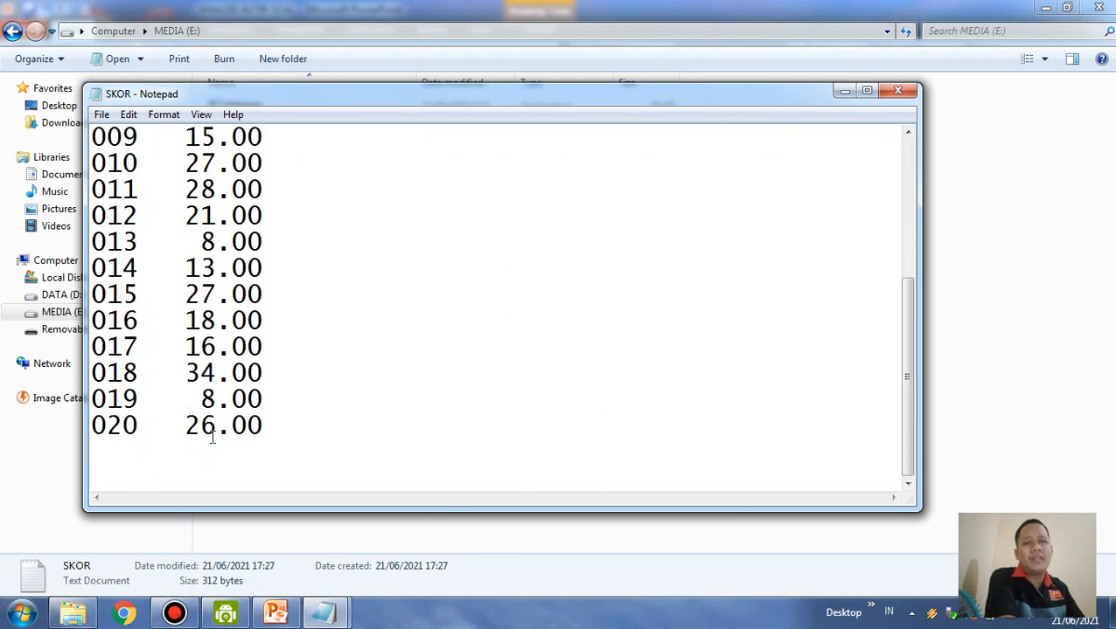
left_click_drag(135, 426, 106, 426)
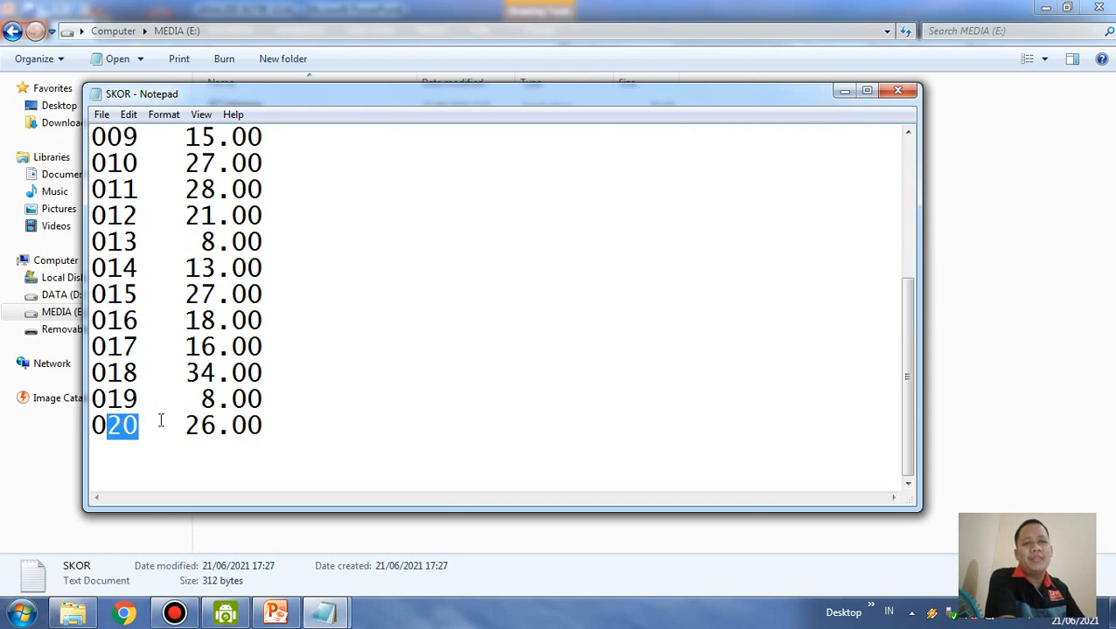
left_click(296, 424)
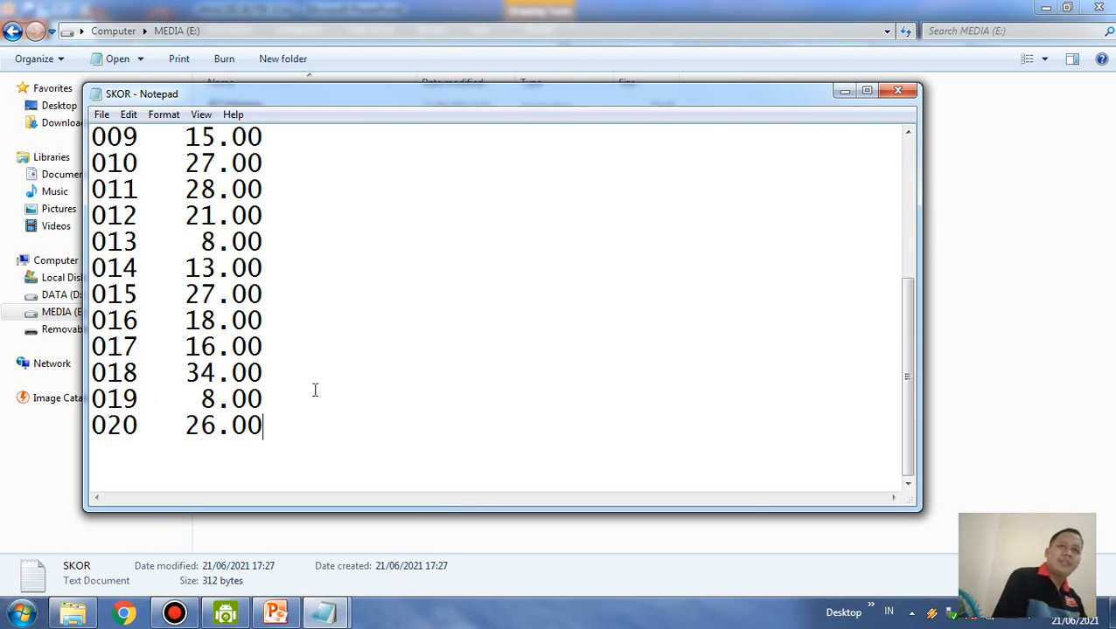
scroll(332, 368, "up", 3)
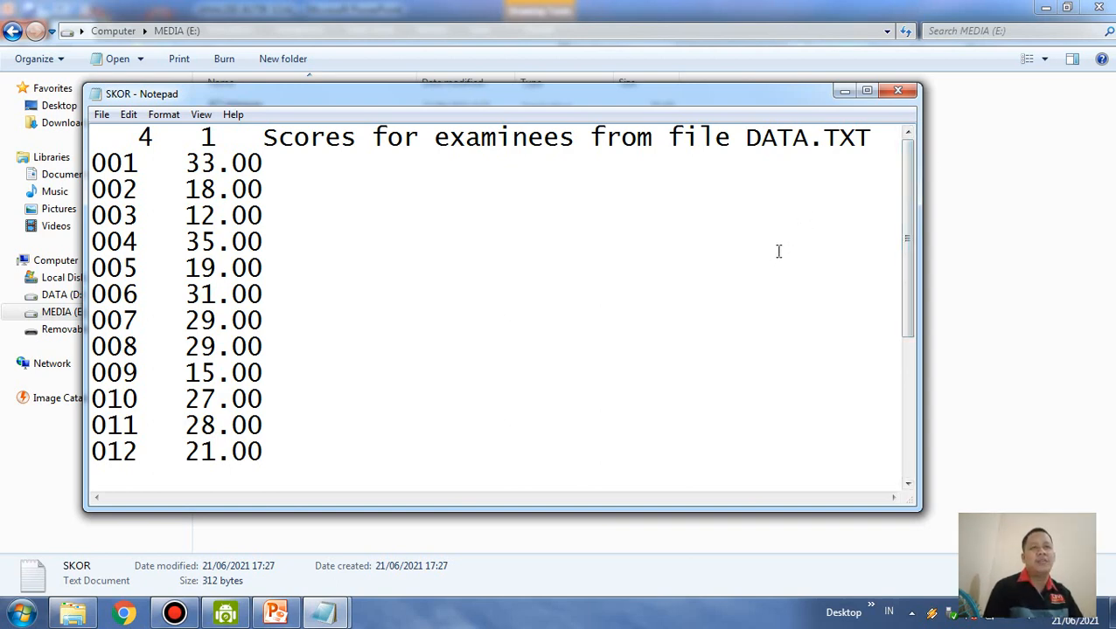
left_click(912, 92)
left_click(281, 256)
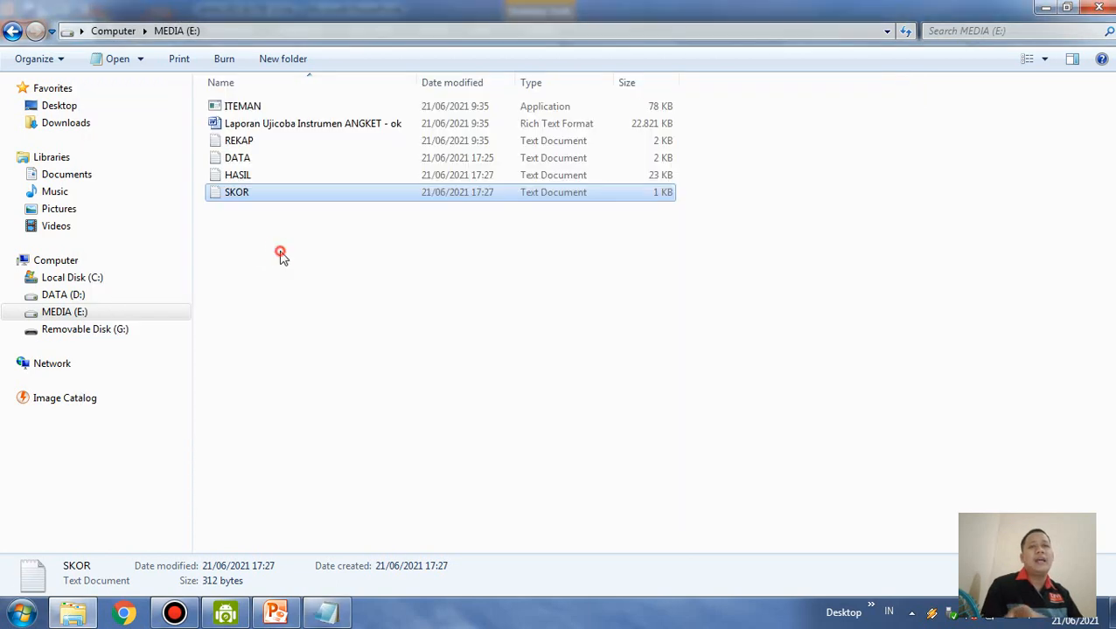
Open the HASIL file, maximize its window and look over the first item statistics
double_click(254, 175)
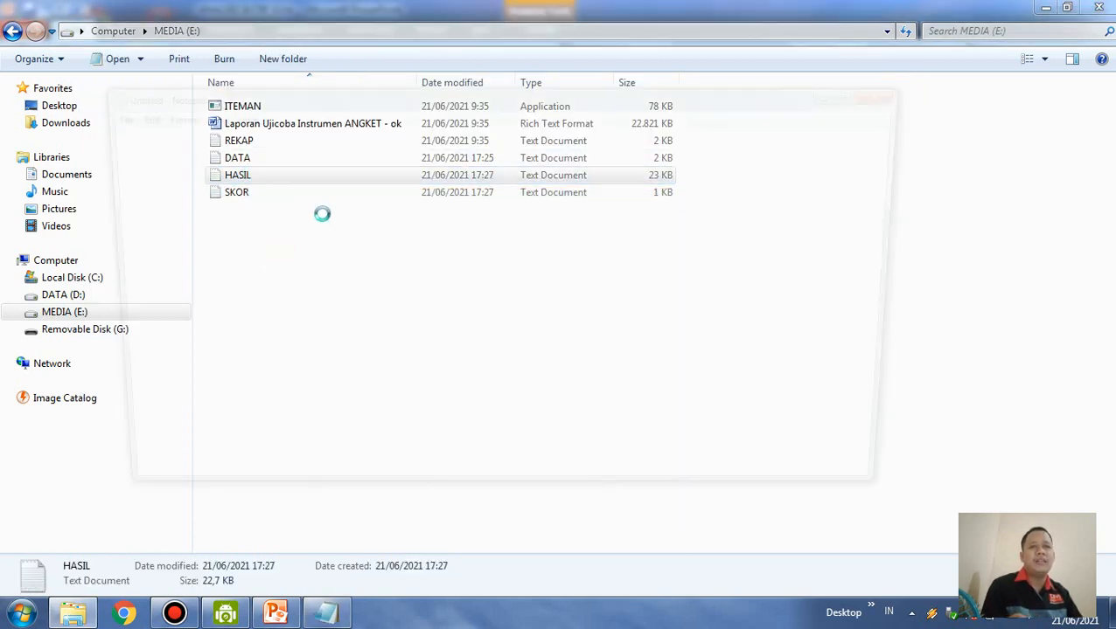
scroll(558, 282, "down", 4)
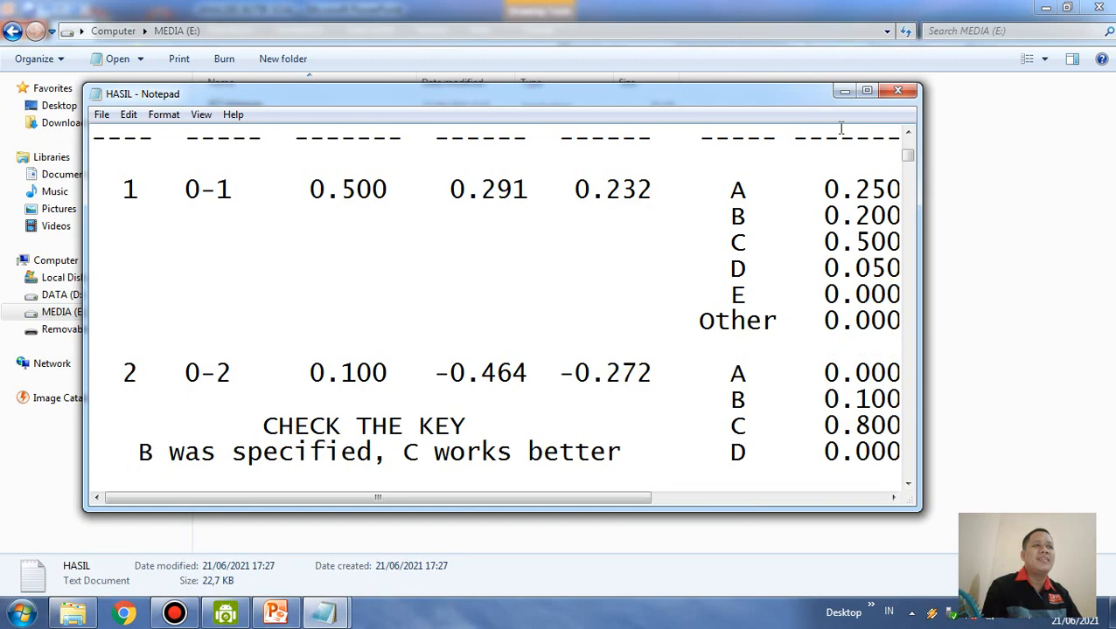
left_click(867, 91)
scroll(600, 245, "up", 3)
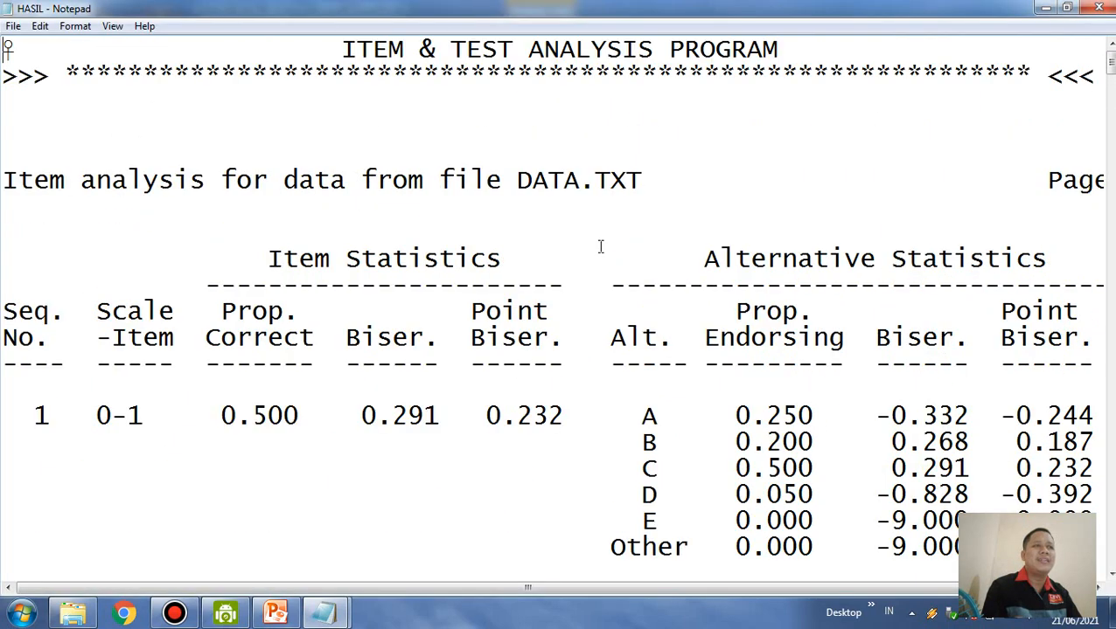
scroll(497, 377, "down", 1)
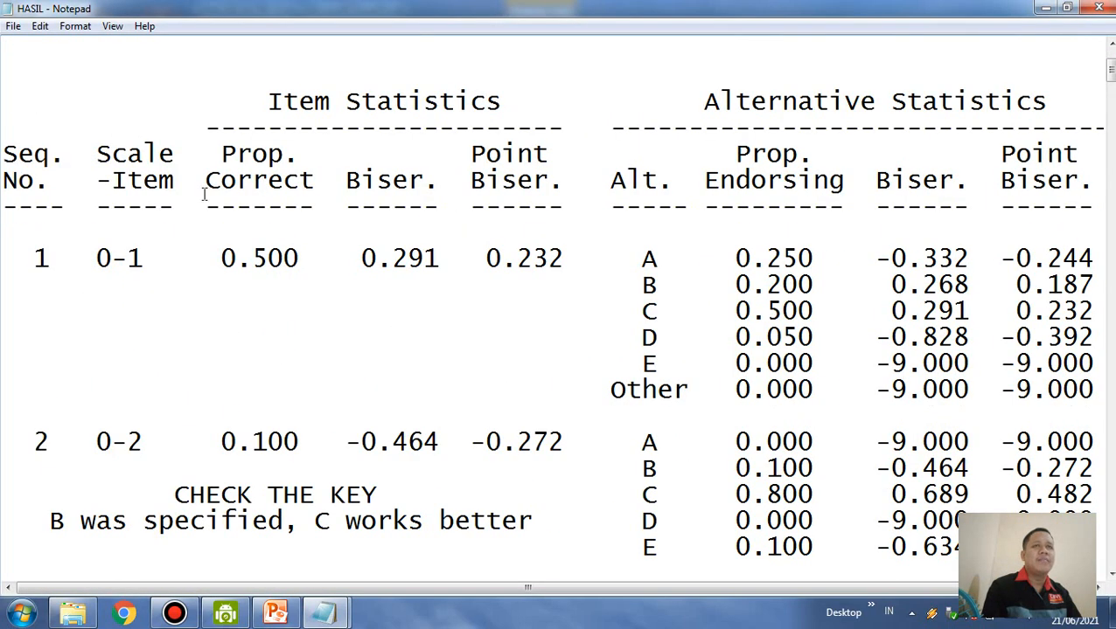
Select the whole HASIL text and set its font size to 16
key("ctrl+a")
scroll(203, 194, "up", 5)
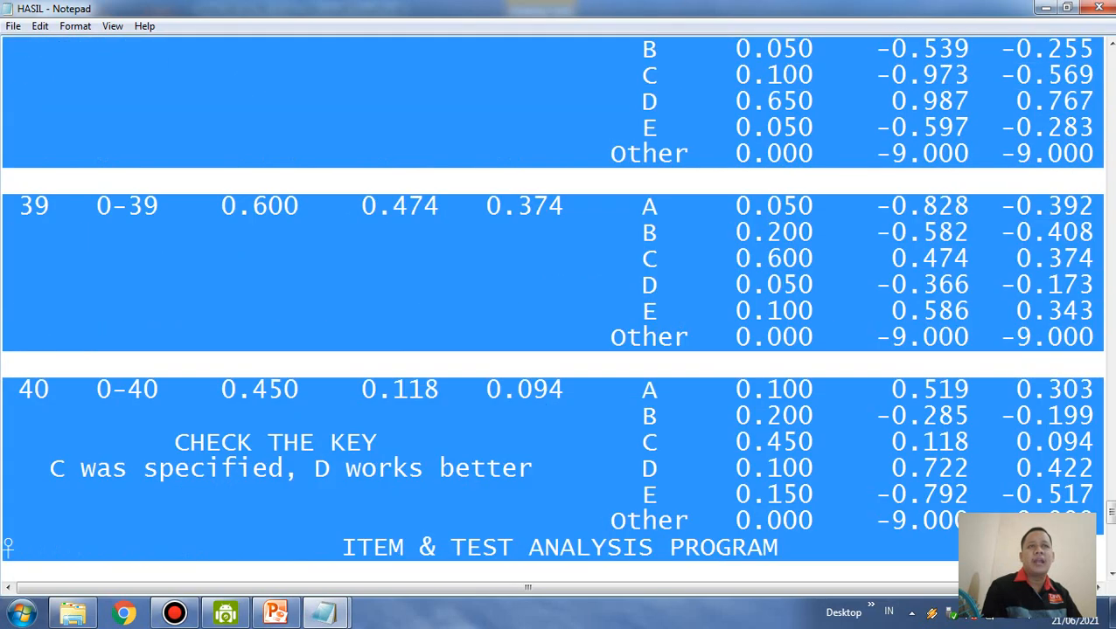
scroll(357, 104, "up", 20)
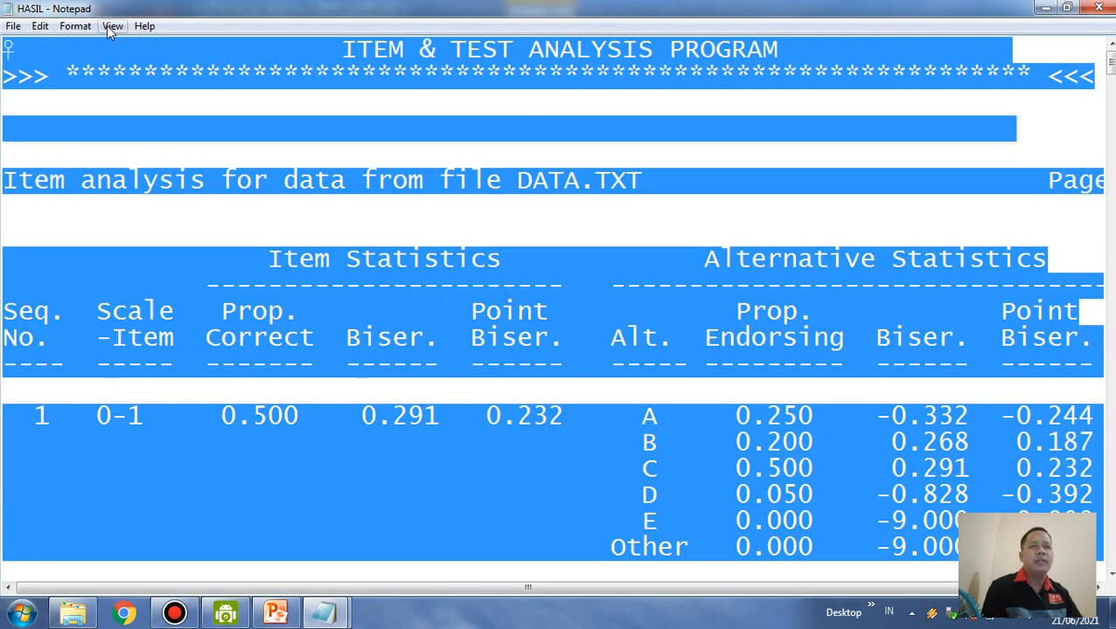
left_click(76, 26)
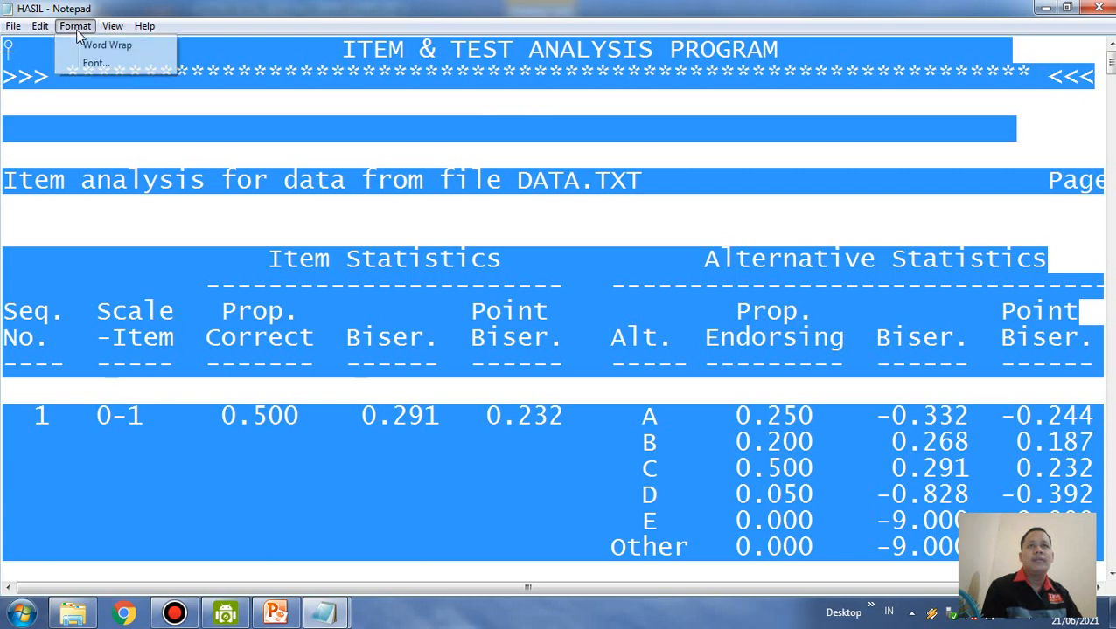
left_click(130, 61)
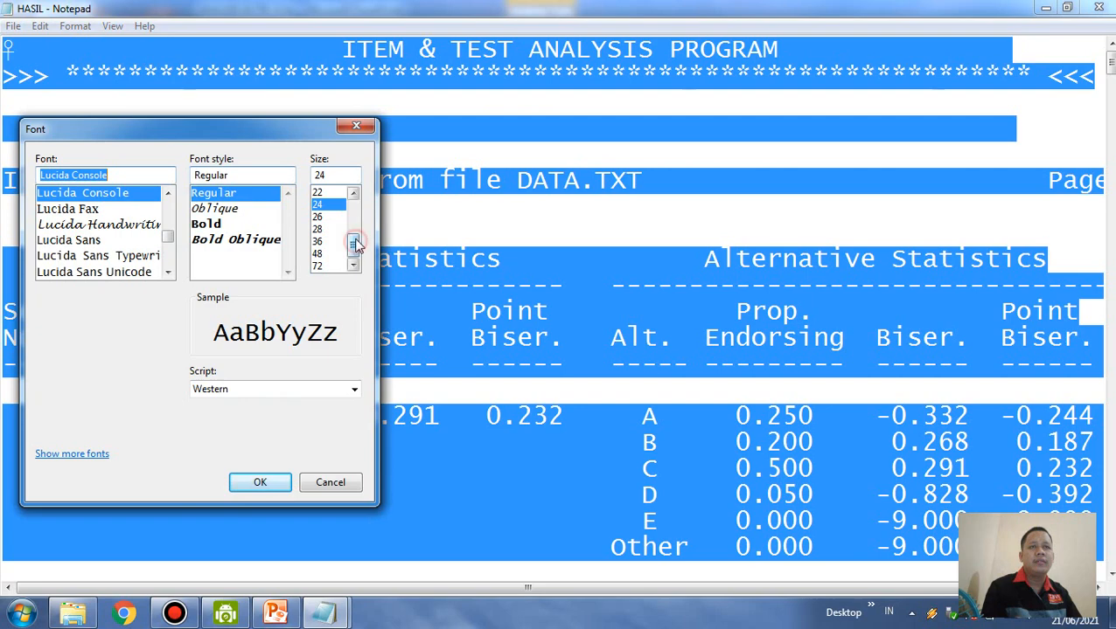
scroll(355, 241, "up", 1)
left_click(322, 193)
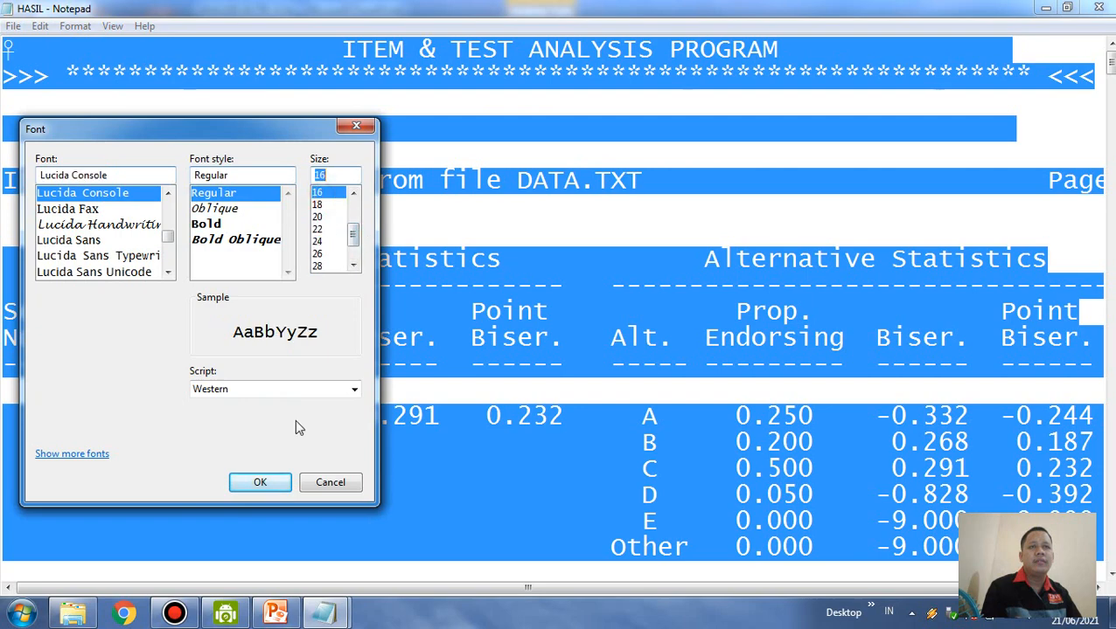
left_click(281, 485)
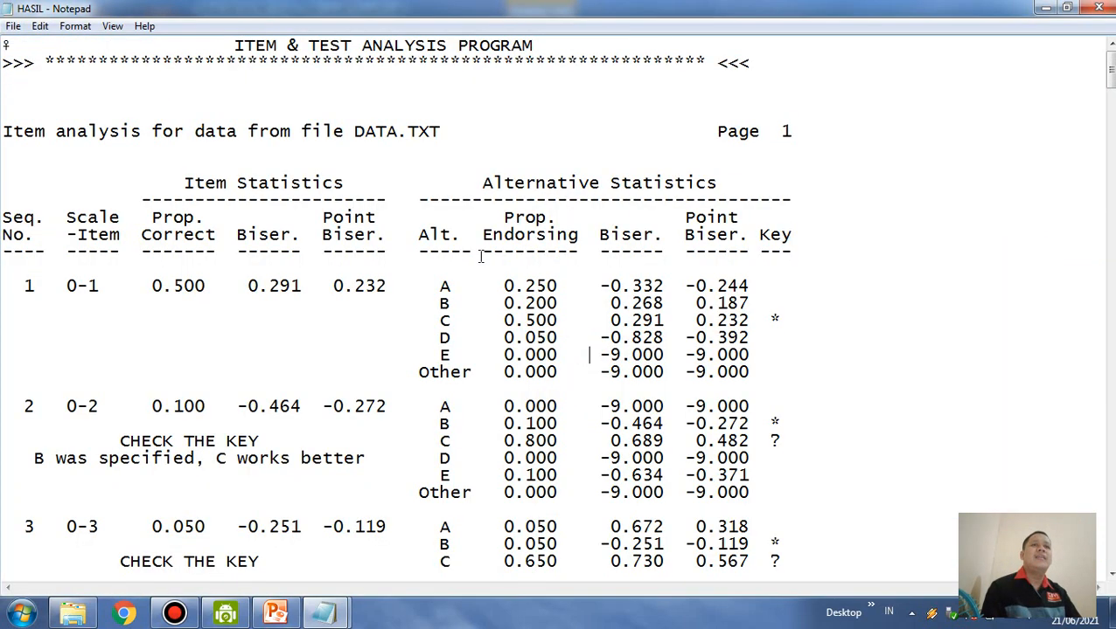
Look through the item and alternative statistics in HASIL and close the file
scroll(462, 212, "down", 7)
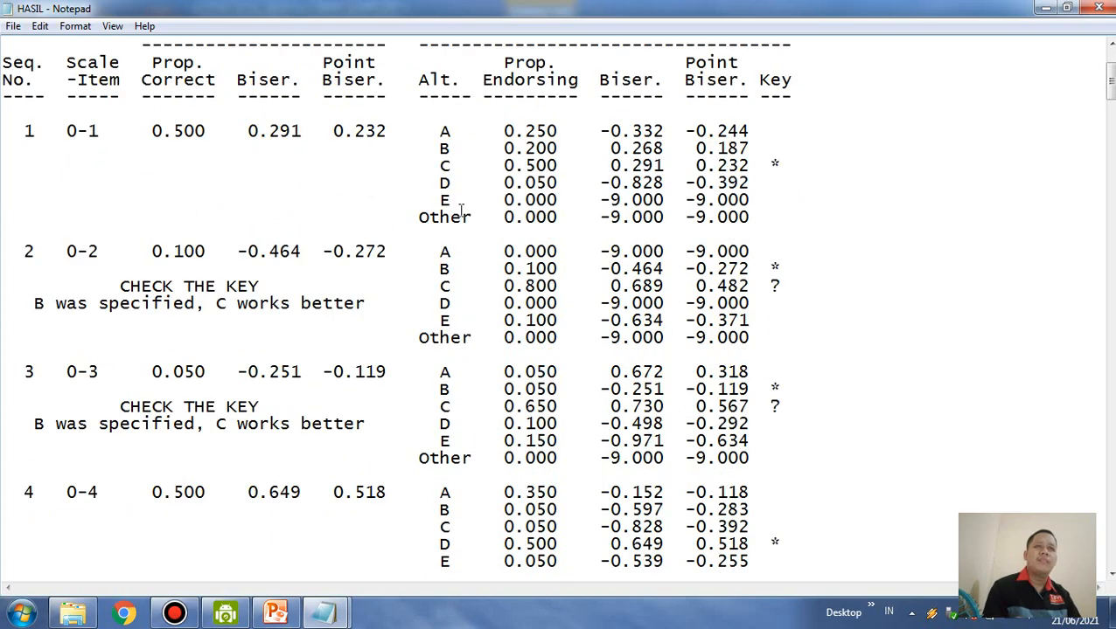
scroll(467, 216, "down", 15)
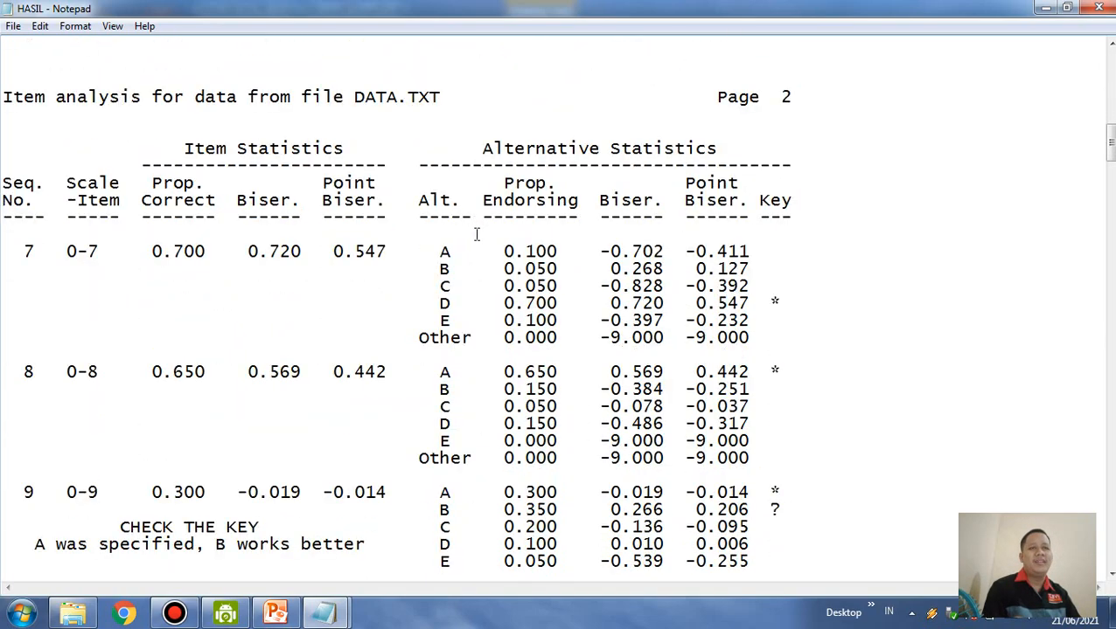
scroll(1034, 85, "up", 1)
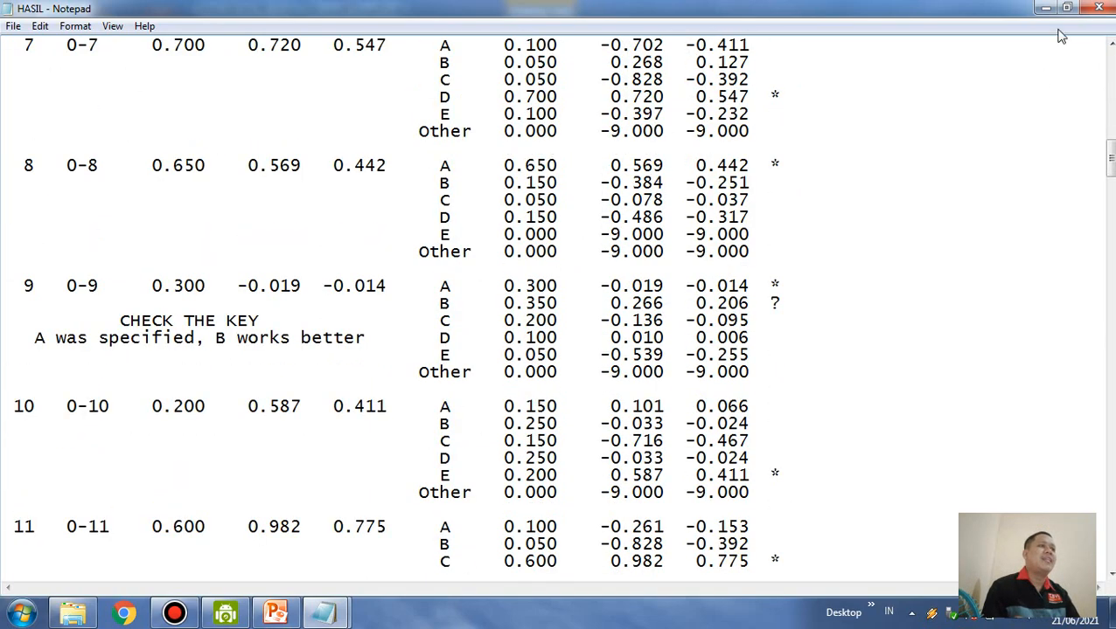
left_click(1099, 9)
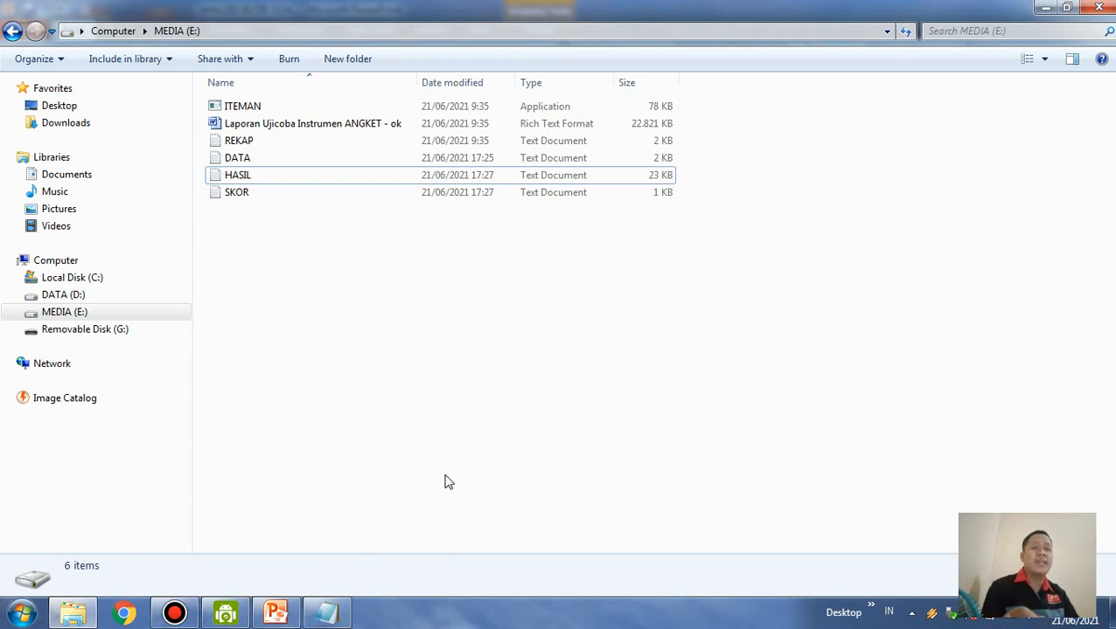
left_click(176, 614)
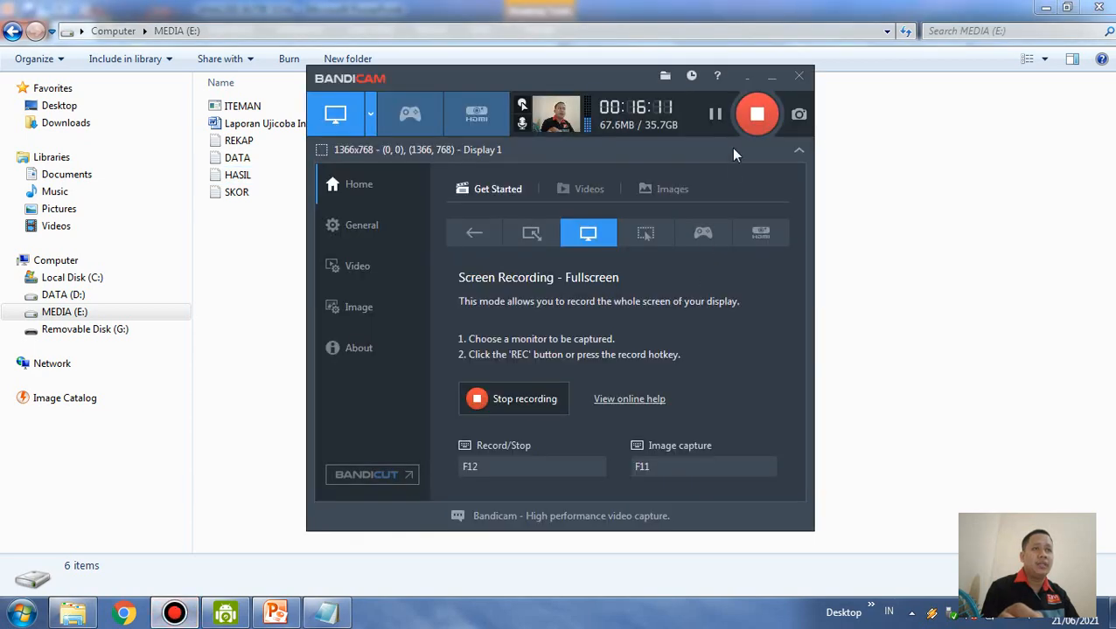